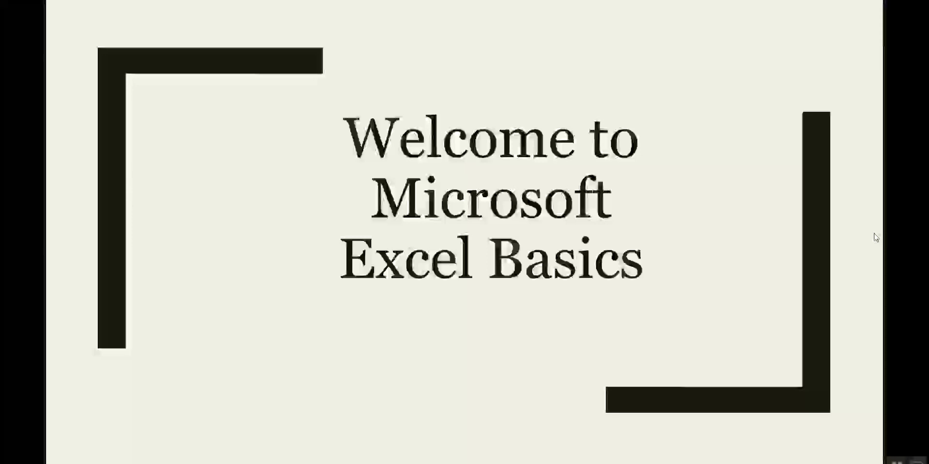
# - Go to the overview slide, reveal the budget sheet and tips-and-tricks bullets, then advance to Important Details
pyautogui.click(763, 218)
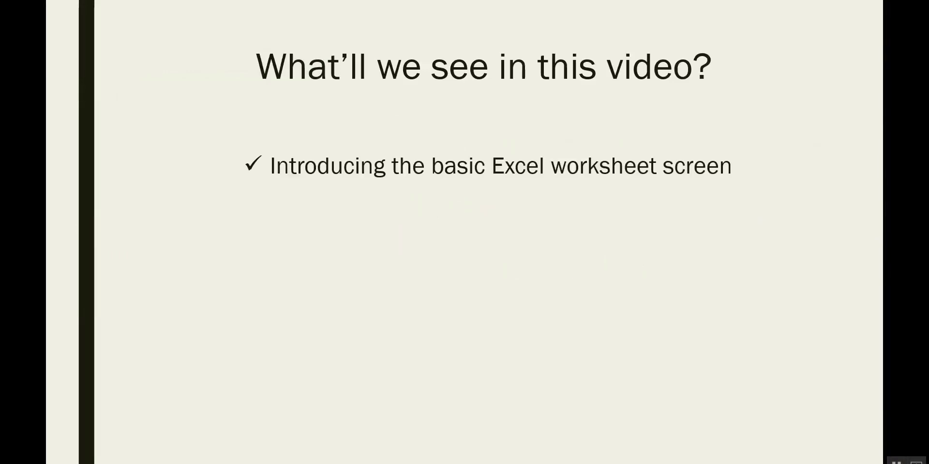
pyautogui.click(689, 179)
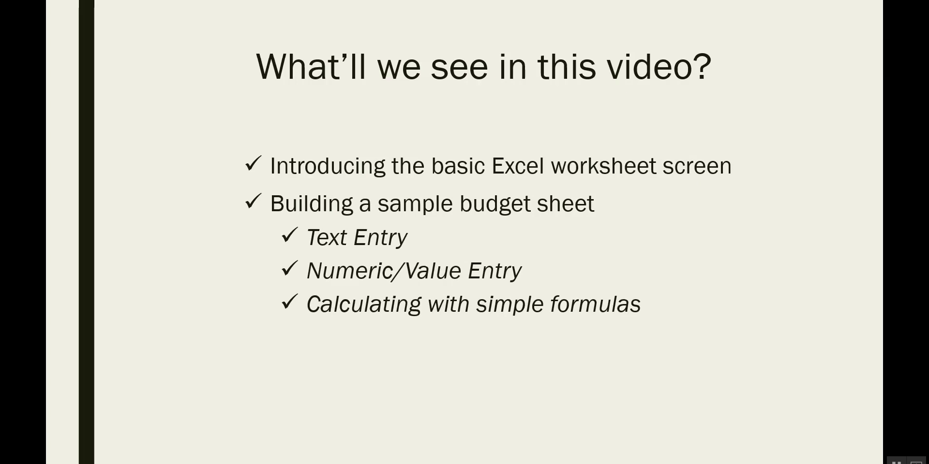
pyautogui.press('Right')
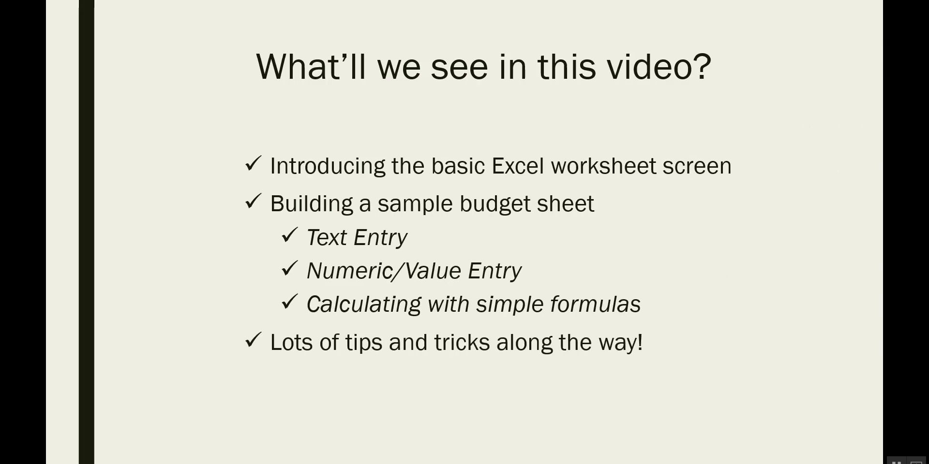
pyautogui.press('Right')
pyautogui.press('Right')
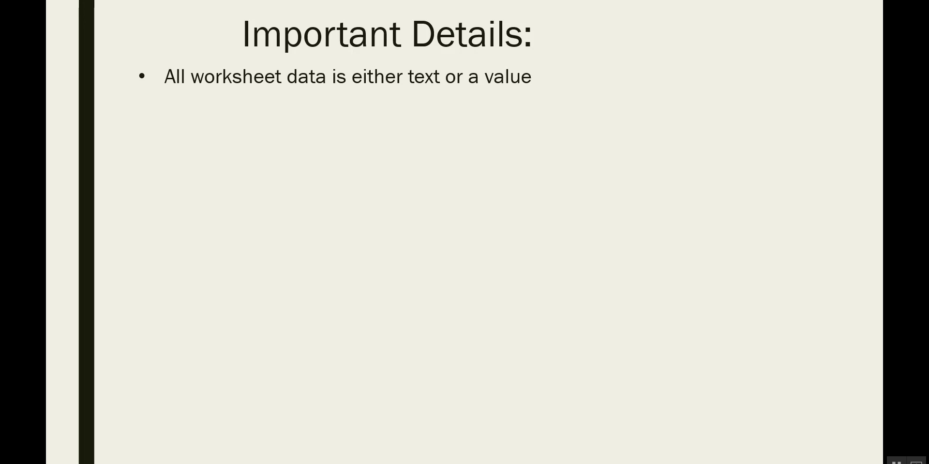
# - Reveal the two kinds of values and the formula operator list, then switch over to Excel
pyautogui.press('Right')
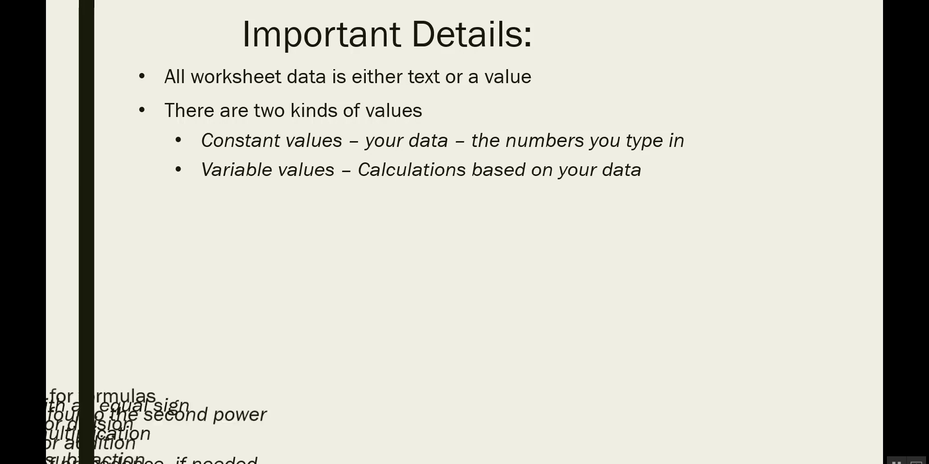
pyautogui.press('Right')
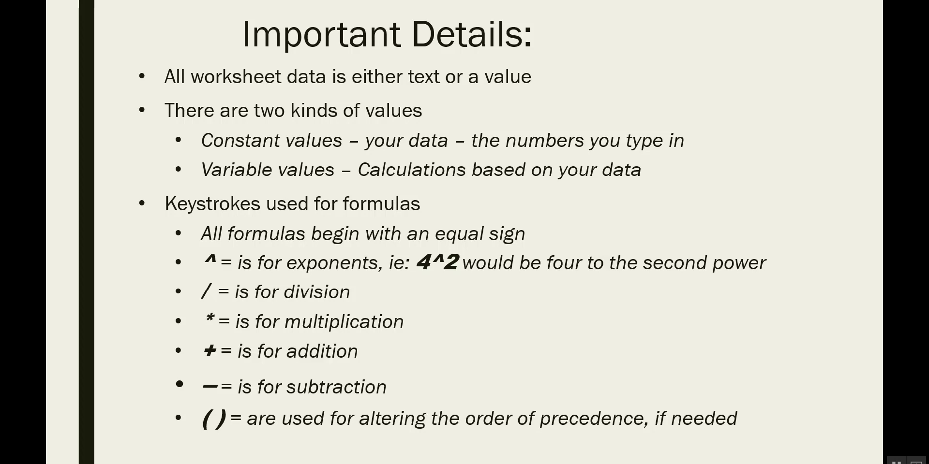
pyautogui.click(419, 454)
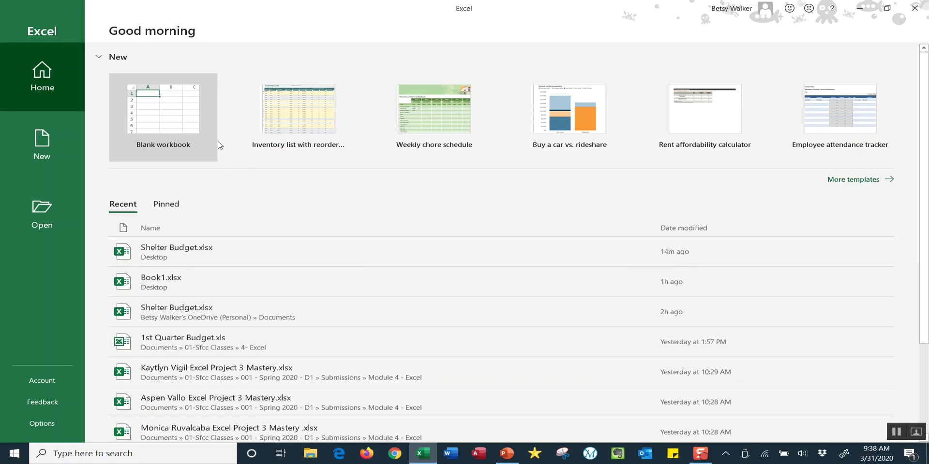
pyautogui.click(170, 115)
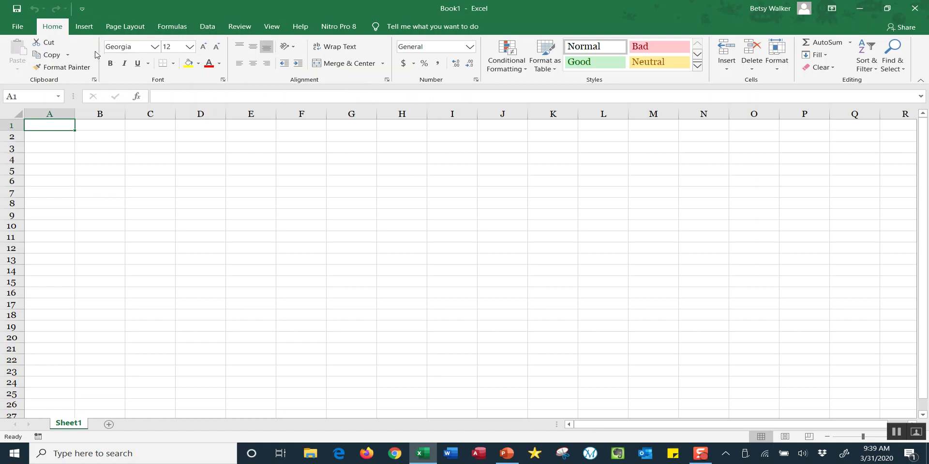
# - Browse the ribbon's features for inserting content on the blank Book1 worksheet
pyautogui.click(86, 27)
pyautogui.click(125, 26)
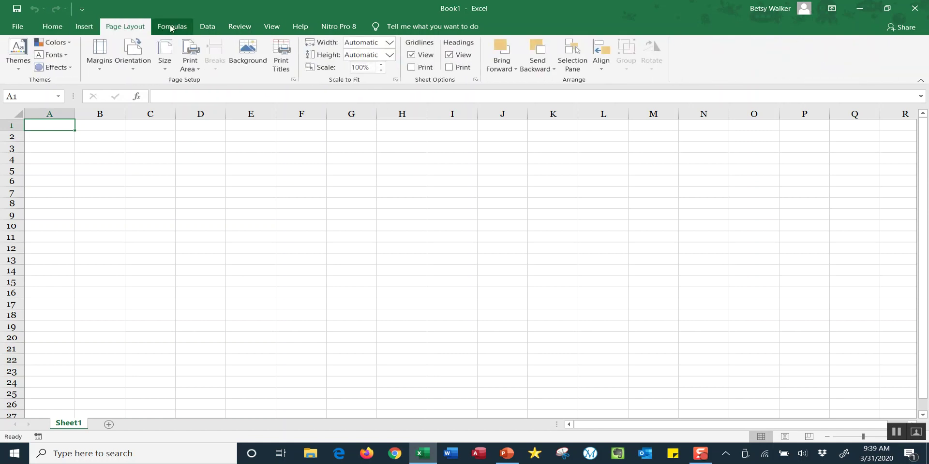
pyautogui.click(169, 27)
pyautogui.click(206, 27)
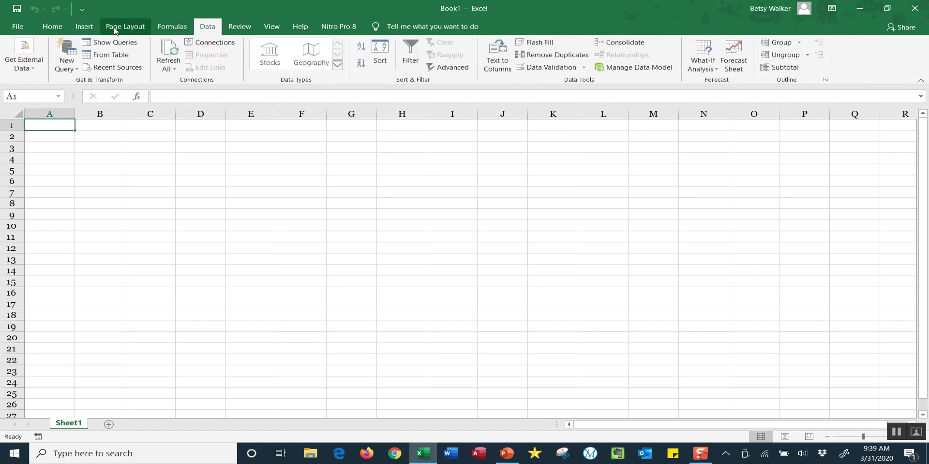
pyautogui.click(51, 26)
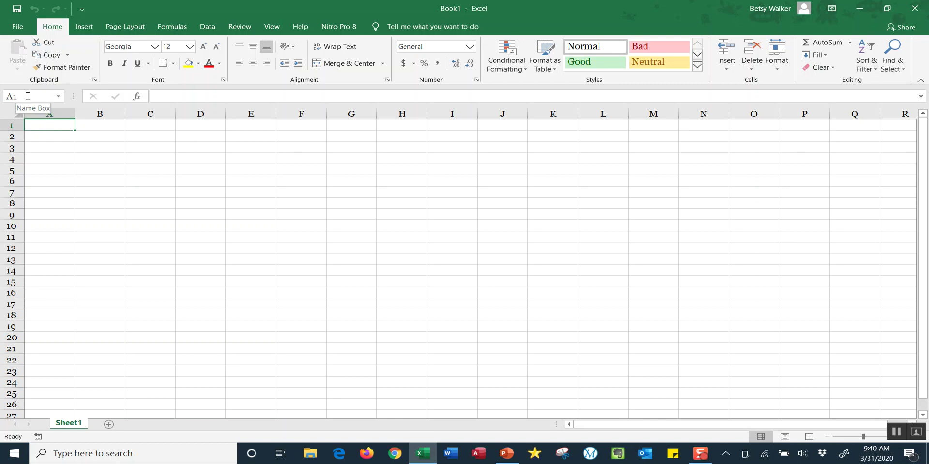
pyautogui.click(873, 397)
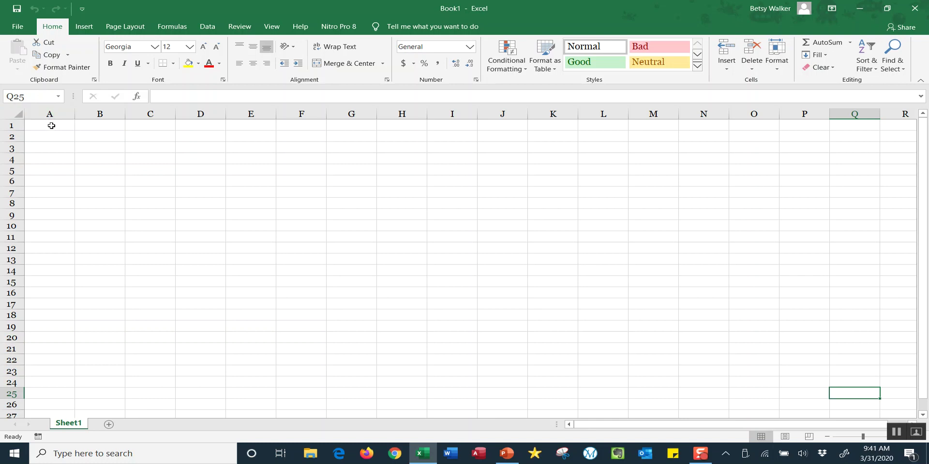
pyautogui.click(52, 125)
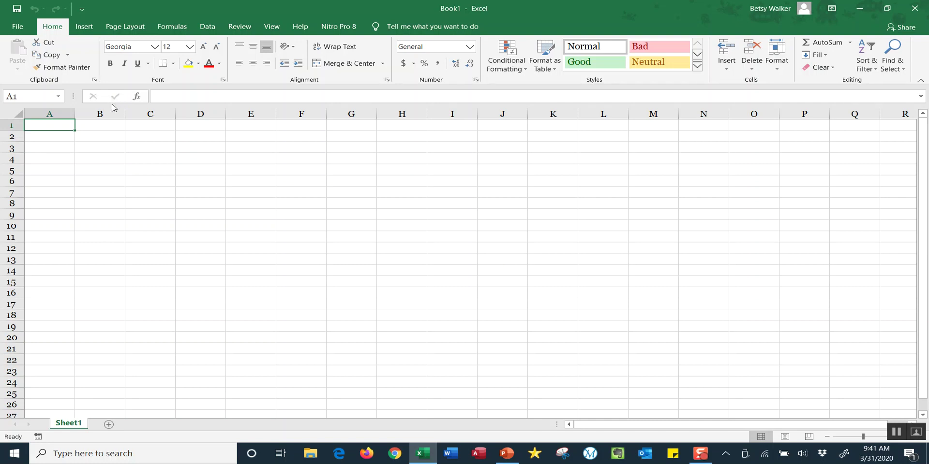
pyautogui.write('sdf')
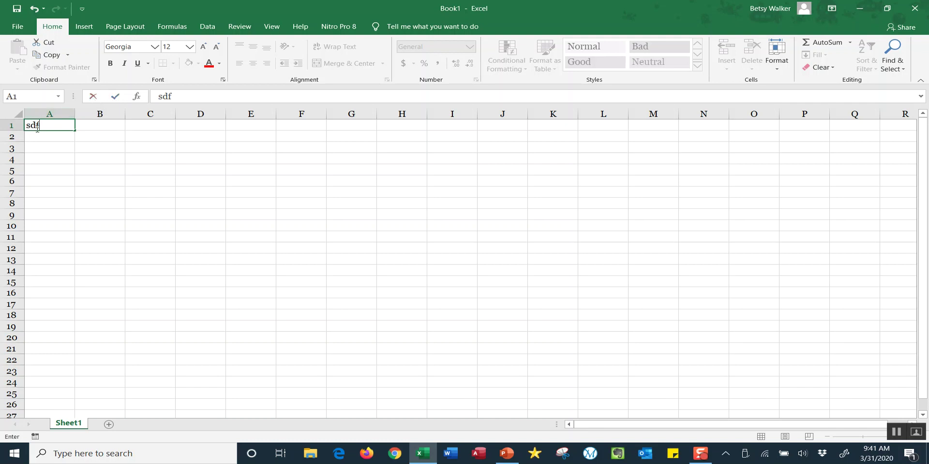
# - Cancel the stray 'sdf' entry in cell A1 with the formula bar's X button
pyautogui.click(94, 99)
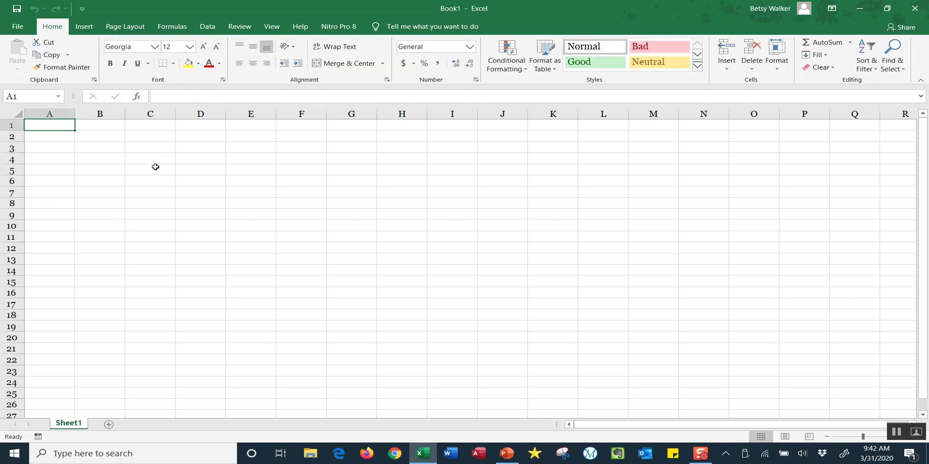
pyautogui.click(176, 95)
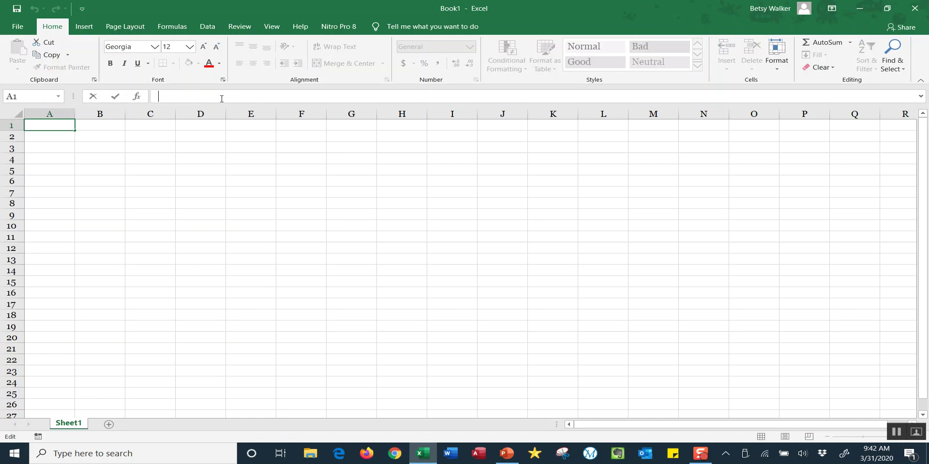
pyautogui.click(150, 156)
pyautogui.click(264, 206)
pyautogui.click(157, 230)
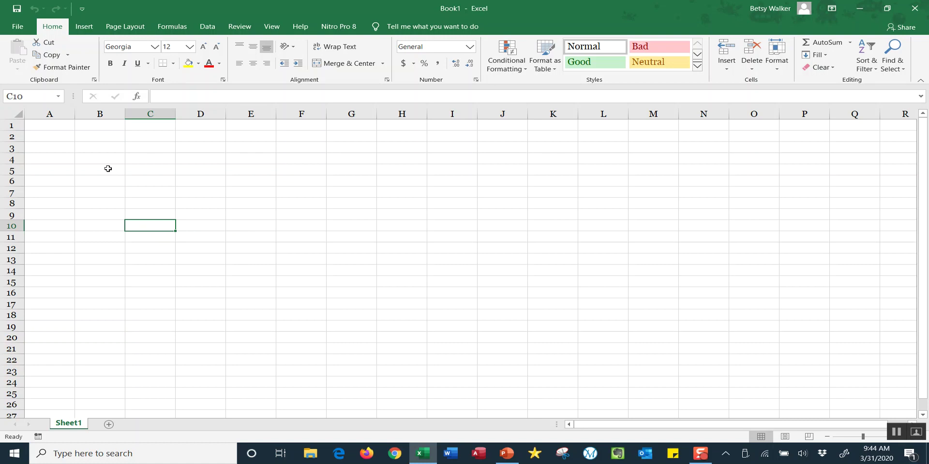
# - Select cell A1 to hold the worksheet title
pyautogui.click(52, 125)
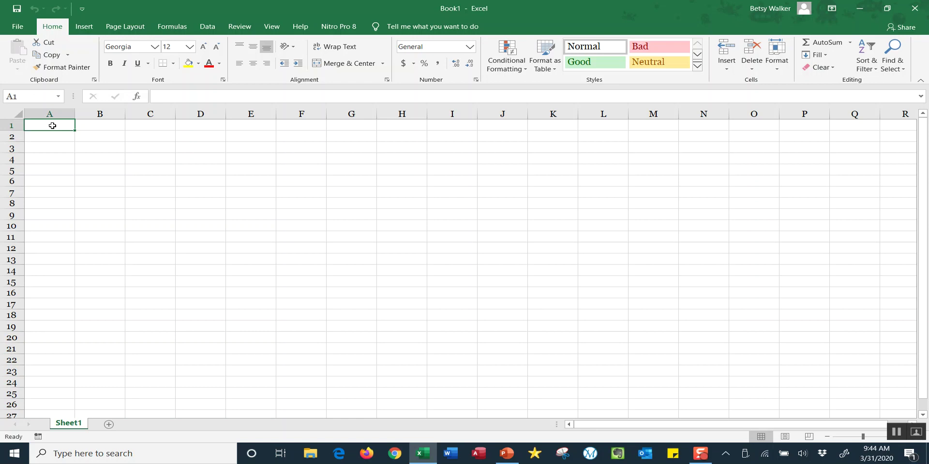
# - Enter 'Downtown Homeless Shelter - Proposed Budget' in A1 and check the stored title
pyautogui.write('Downtow')
pyautogui.write('n')
pyautogui.write('rb')
pyautogui.press('BackSpace')
pyautogui.press('BackSpace')
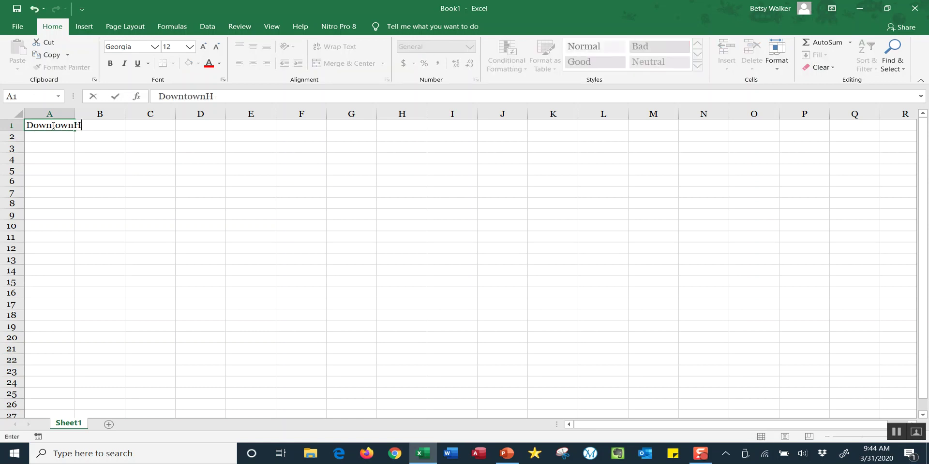
pyautogui.write('Homele')
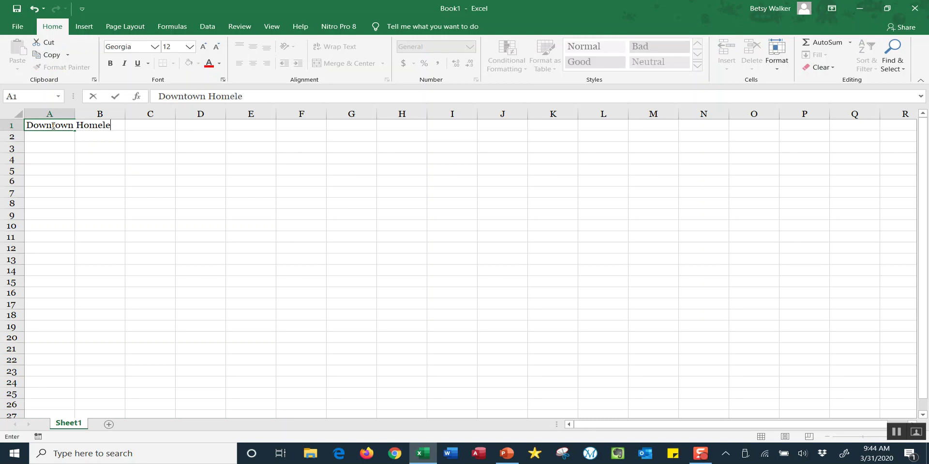
pyautogui.write('ss Shelter - Propos')
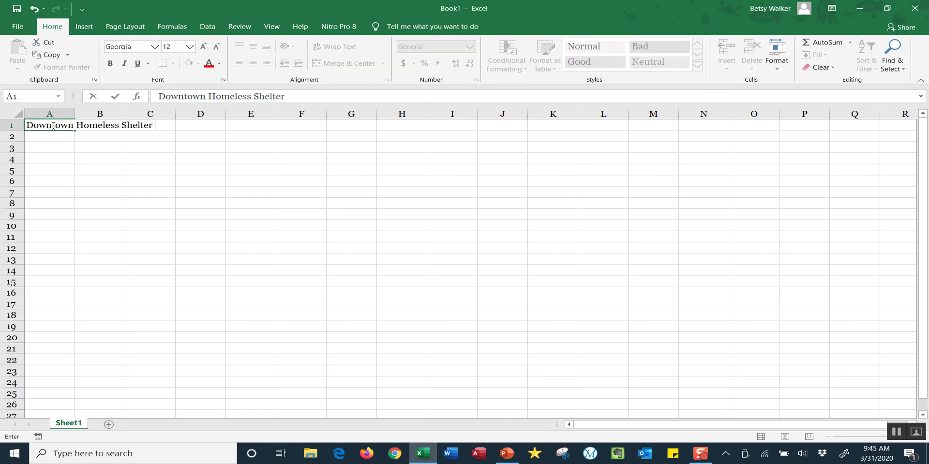
pyautogui.write('ed Budget')
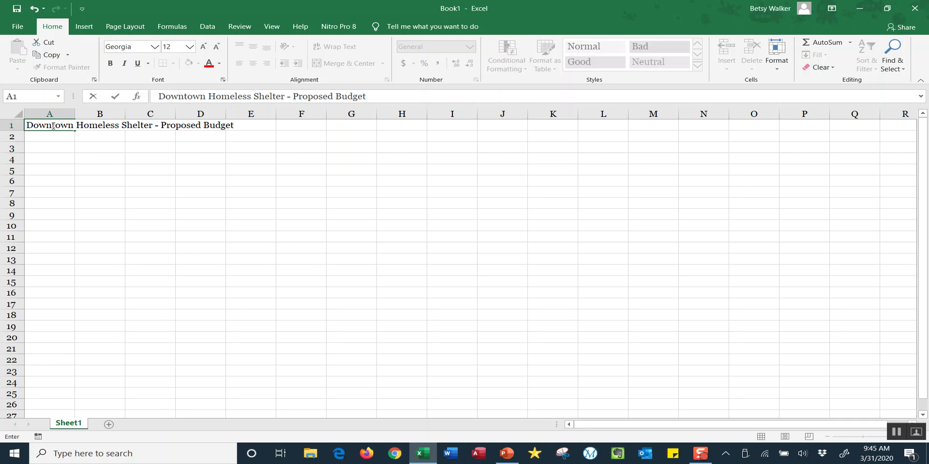
pyautogui.press('Return')
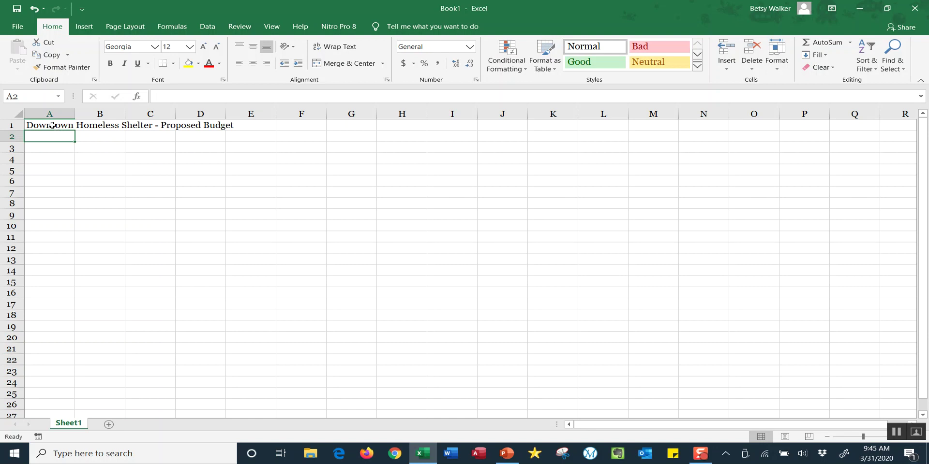
pyautogui.click(52, 126)
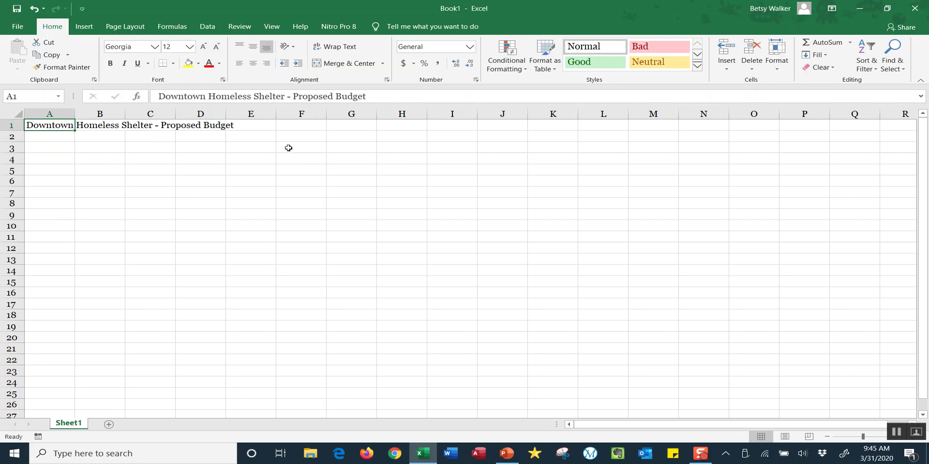
pyautogui.click(111, 124)
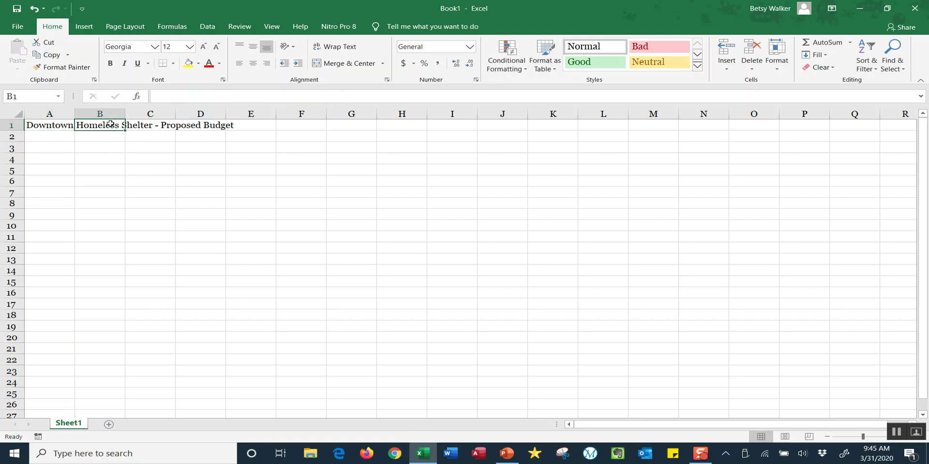
pyautogui.click(149, 126)
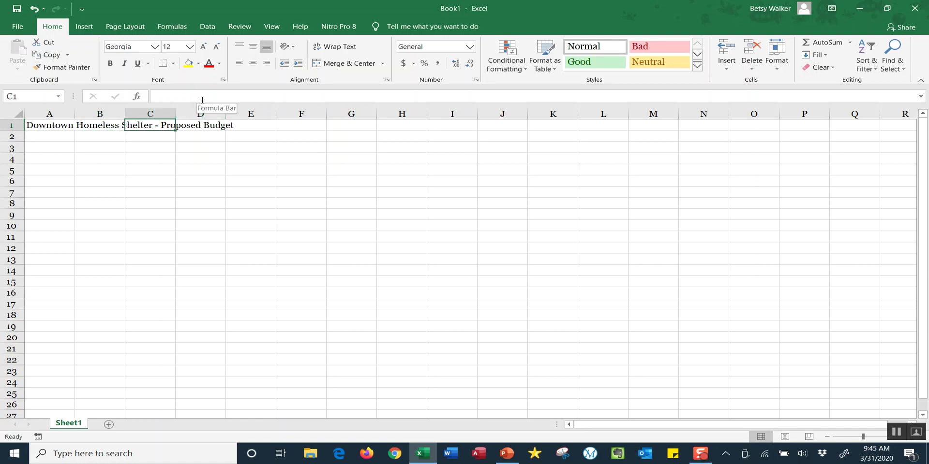
pyautogui.click(58, 126)
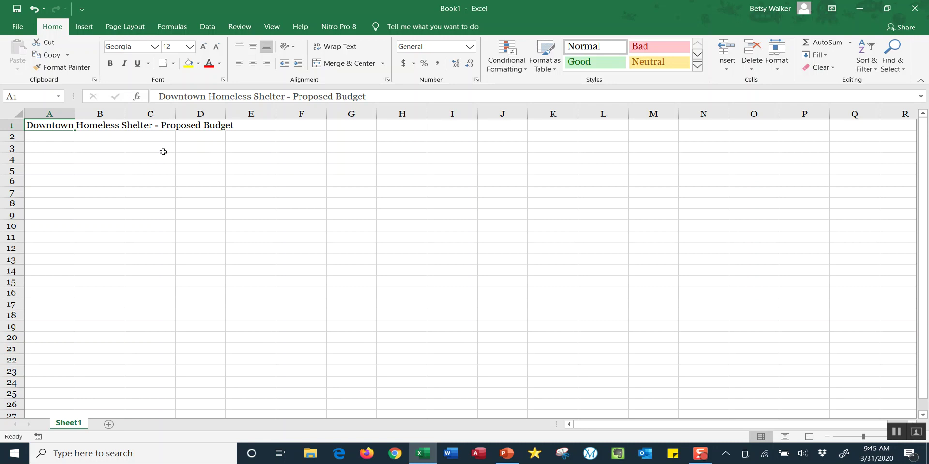
pyautogui.click(151, 126)
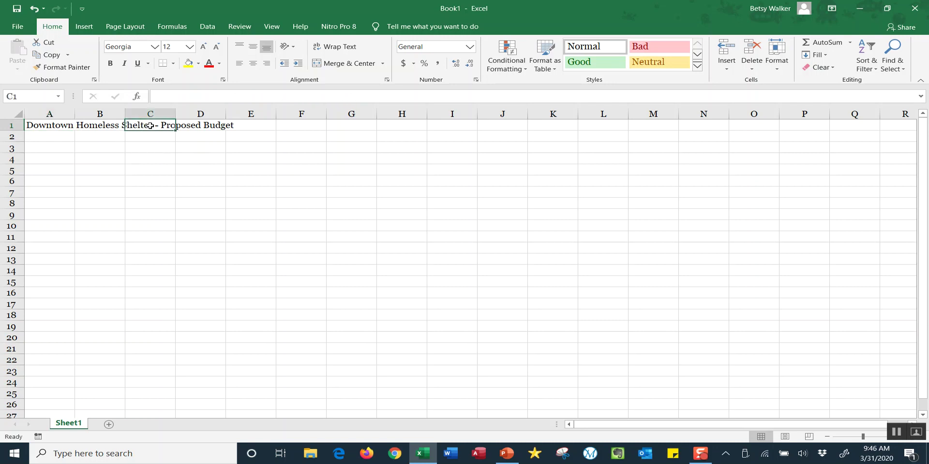
pyautogui.write('bw')
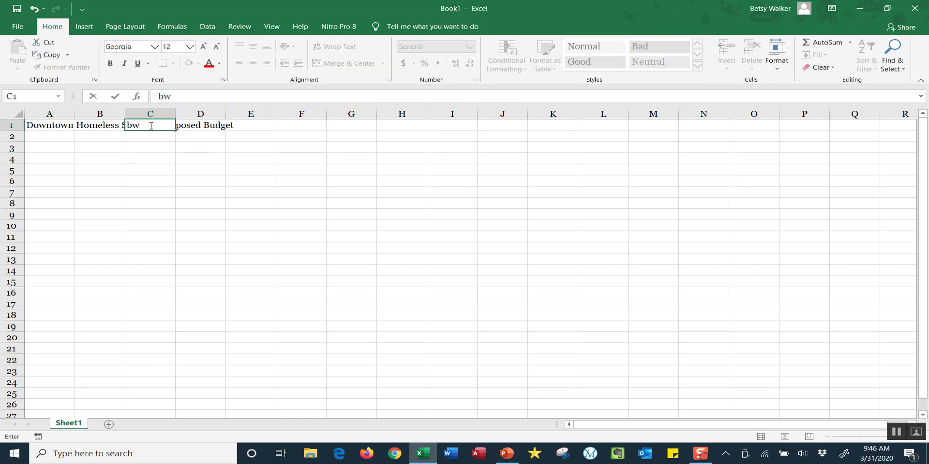
pyautogui.press('Return')
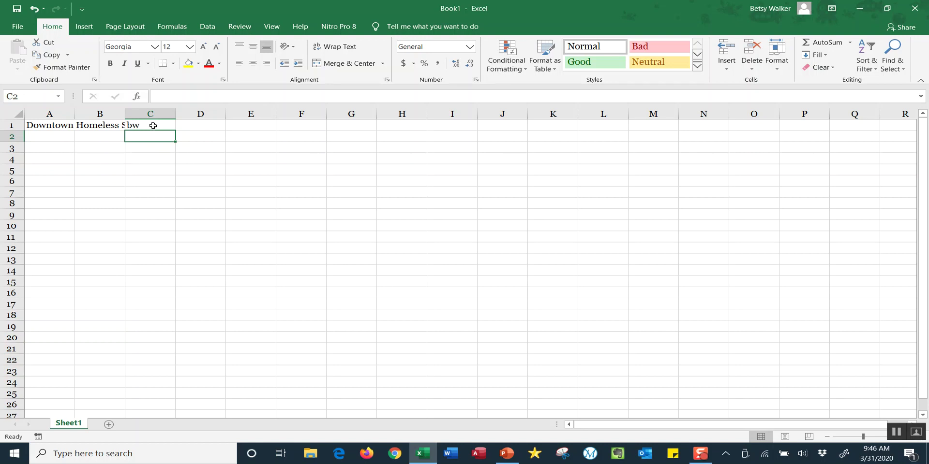
pyautogui.click(48, 125)
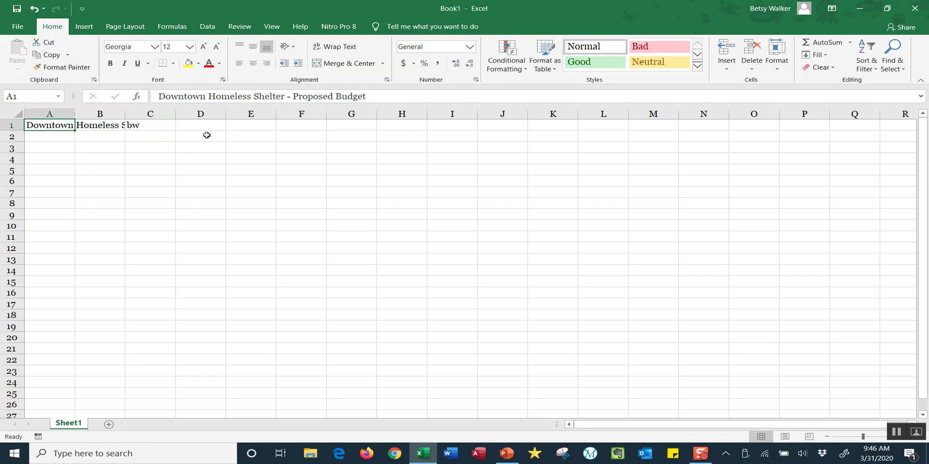
pyautogui.click(155, 125)
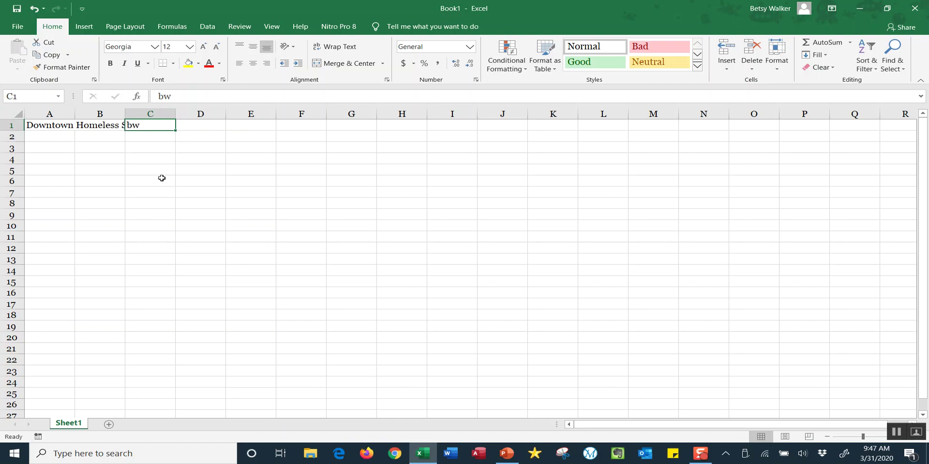
pyautogui.press('Delete')
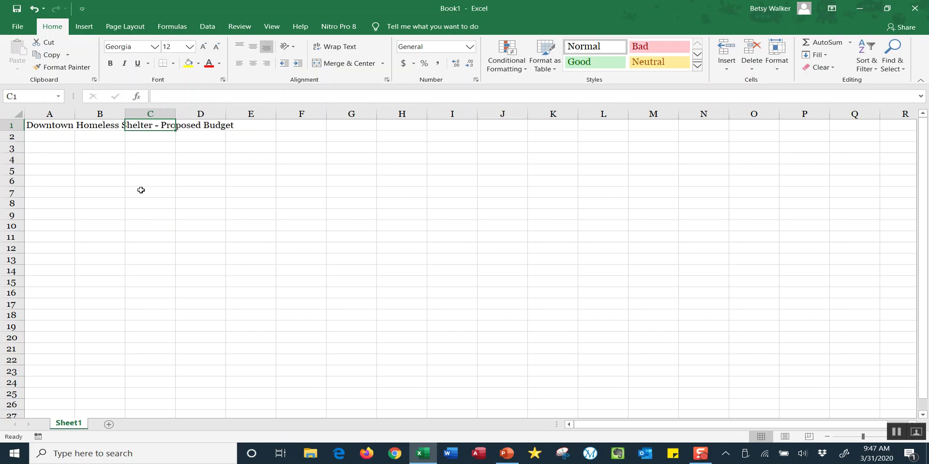
pyautogui.click(48, 149)
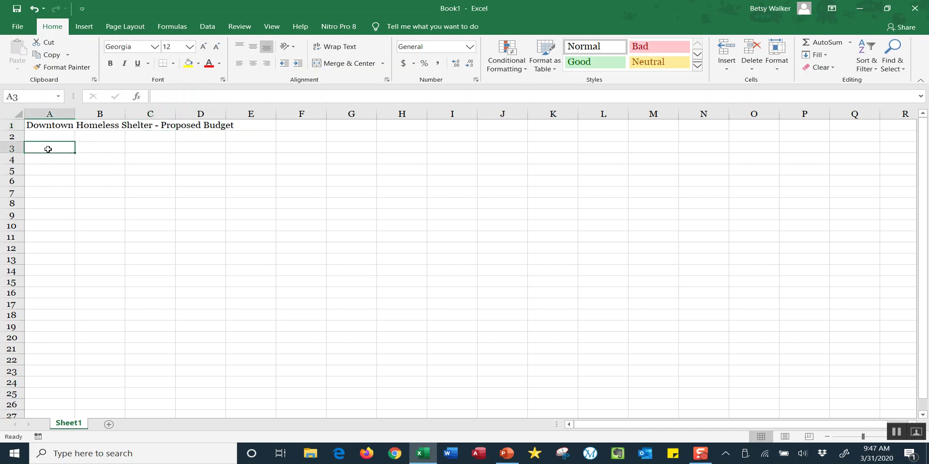
# - Enter the Income heading with State Funding, Private Donations, Fundraisers and Totals labels beneath it
pyautogui.write('Income')
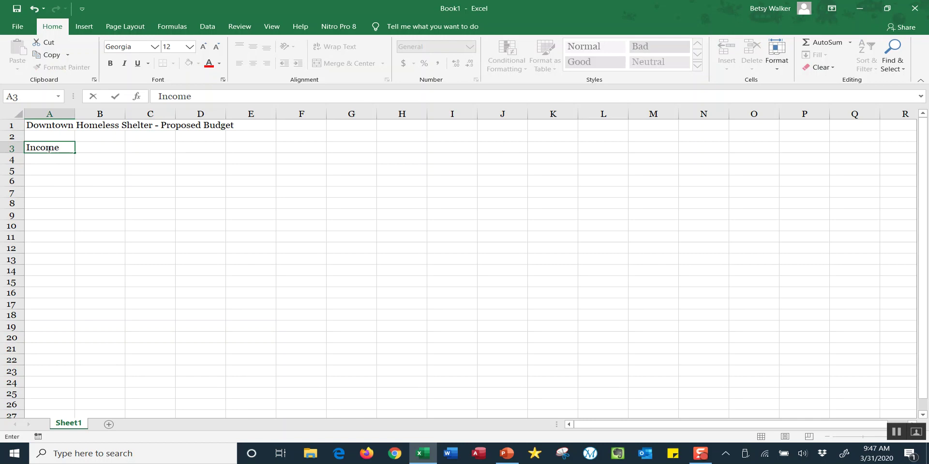
pyautogui.press('Return')
pyautogui.write('State ')
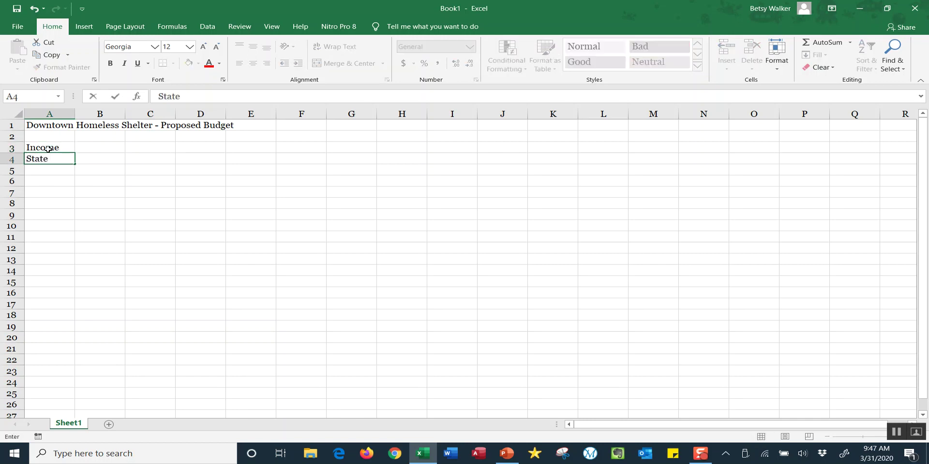
pyautogui.write('Funding')
pyautogui.press('Return')
pyautogui.write('Privat')
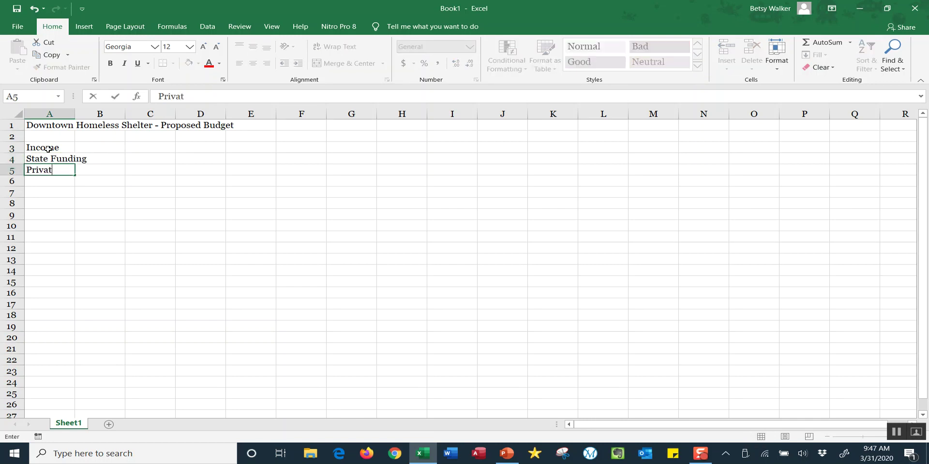
pyautogui.write('e Donatoins')
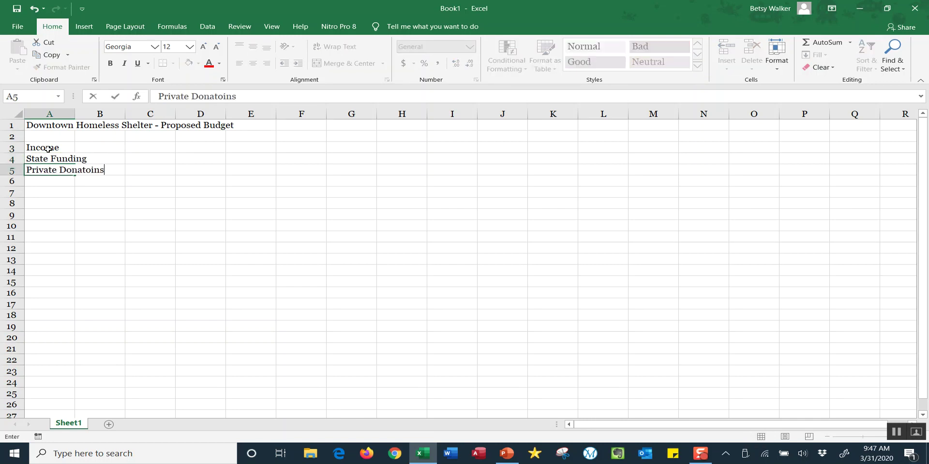
pyautogui.press('BackSpace')
pyautogui.press('BackSpace')
pyautogui.press('BackSpace')
pyautogui.press('BackSpace')
pyautogui.write('ions')
pyautogui.press('Return')
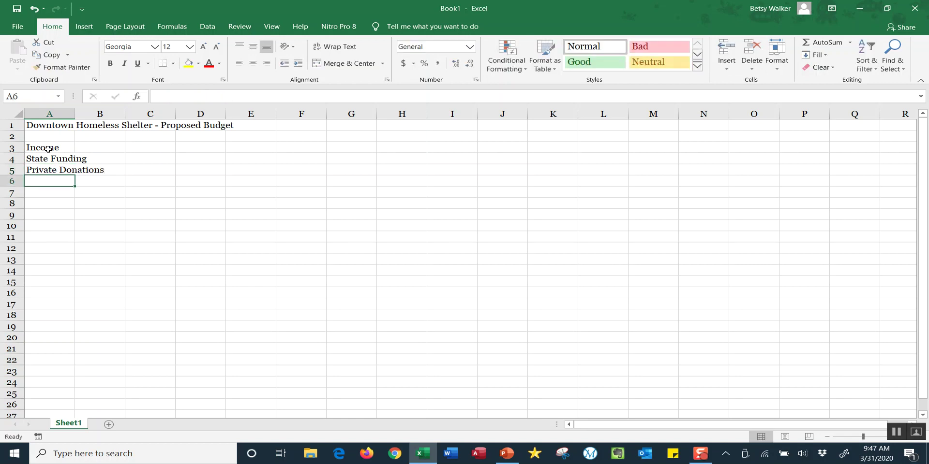
pyautogui.write('Fundraisers')
pyautogui.press('Return')
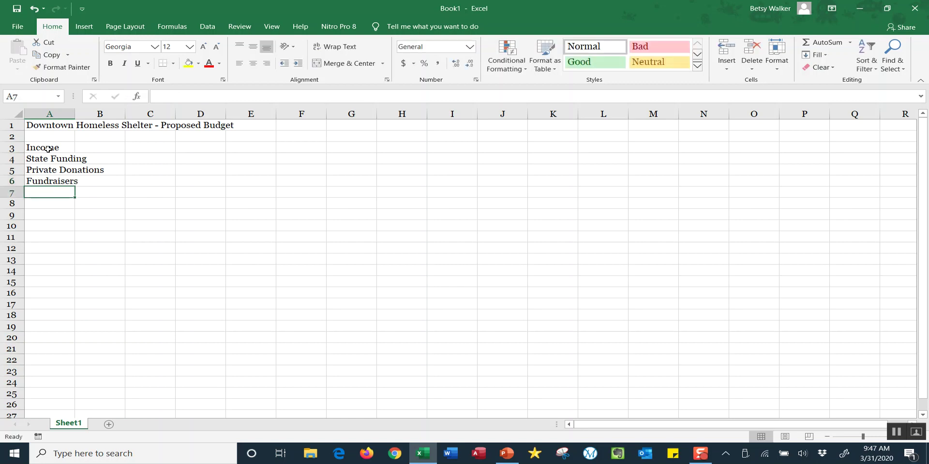
pyautogui.write('Totals')
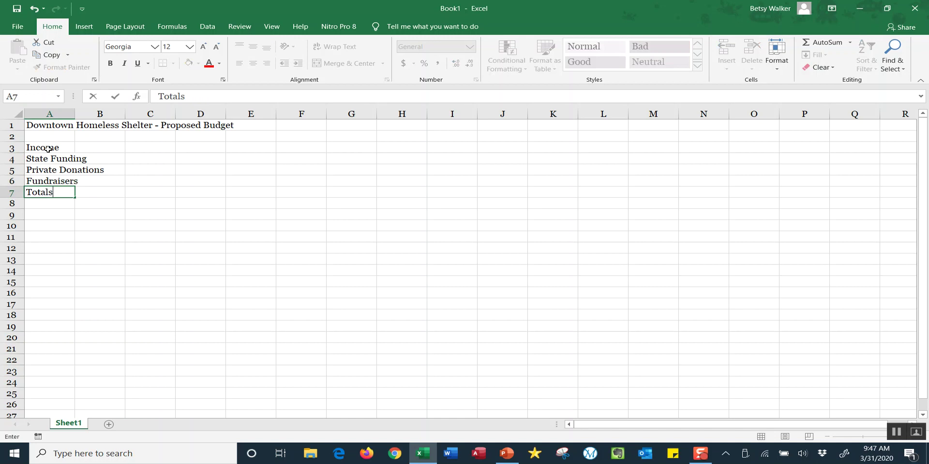
pyautogui.press('Return')
pyautogui.press('Return')
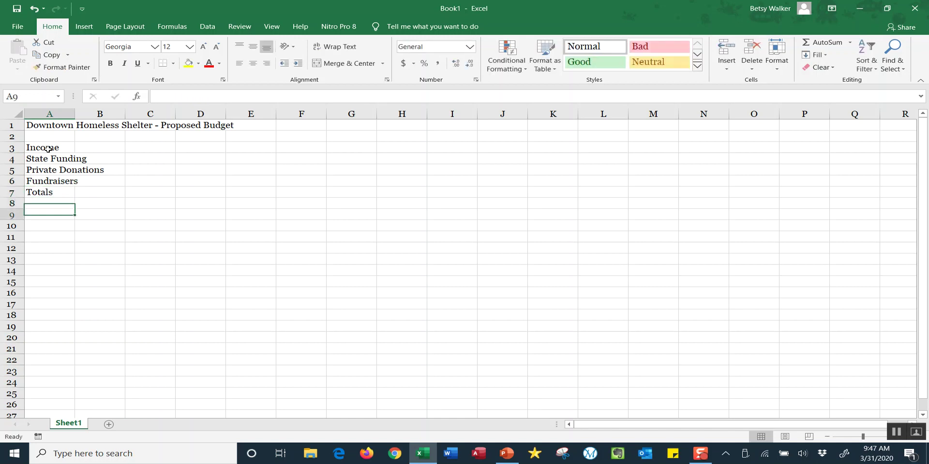
# - Enter the Expenses heading with Office Supplies, Food, Cleaning Supplies, Staff and Totals labels
pyautogui.write('Exp')
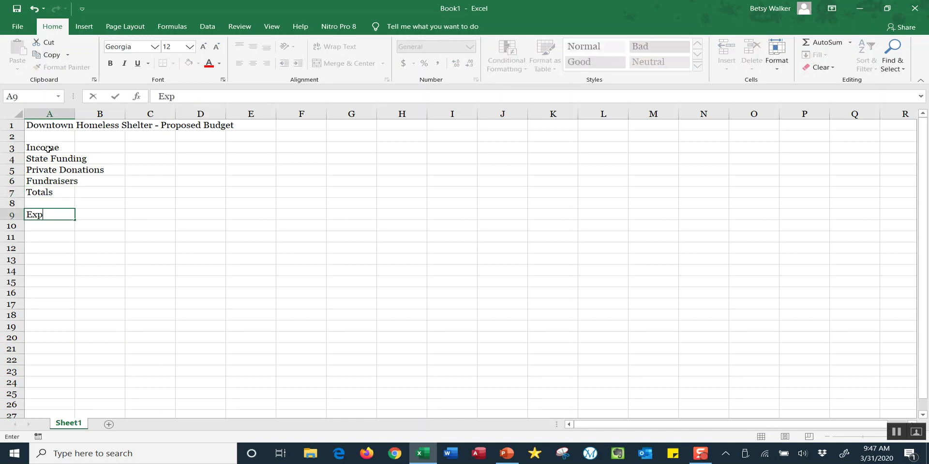
pyautogui.write('enses')
pyautogui.press('Return')
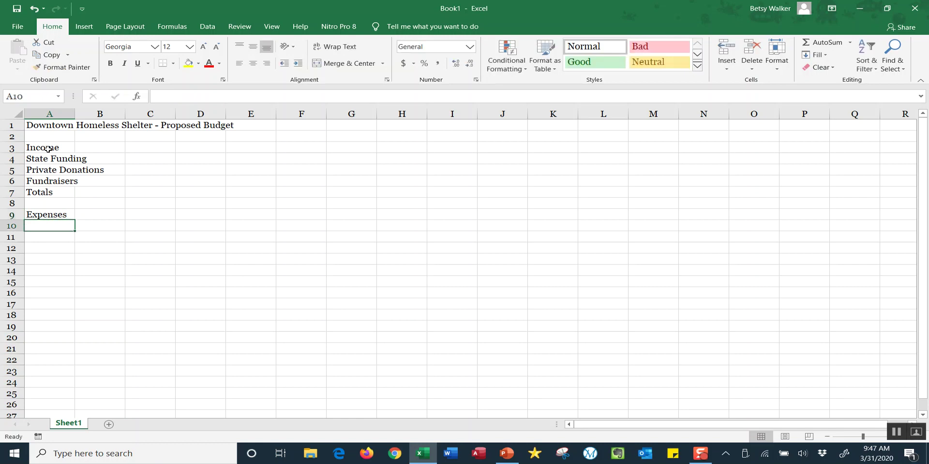
pyautogui.write('Office Su')
pyautogui.write('ppiles')
pyautogui.press('BackSpace')
pyautogui.press('BackSpace')
pyautogui.press('BackSpace')
pyautogui.press('BackSpace')
pyautogui.write('lies')
pyautogui.press('Return')
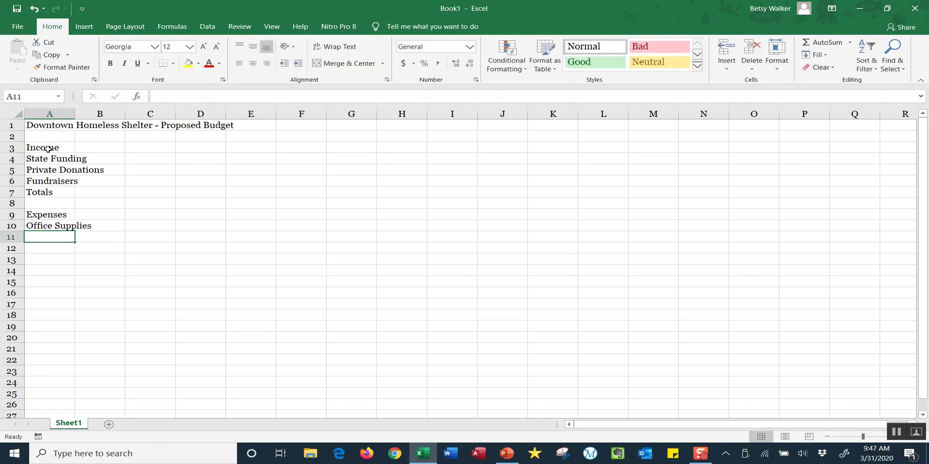
pyautogui.write('Food')
pyautogui.press('Return')
pyautogui.write('Cleaning Supplies')
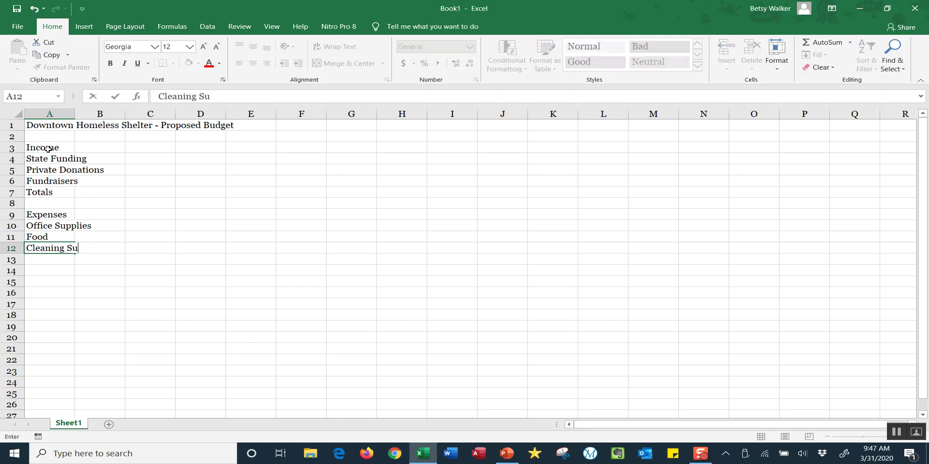
pyautogui.press('Return')
pyautogui.write('Staff')
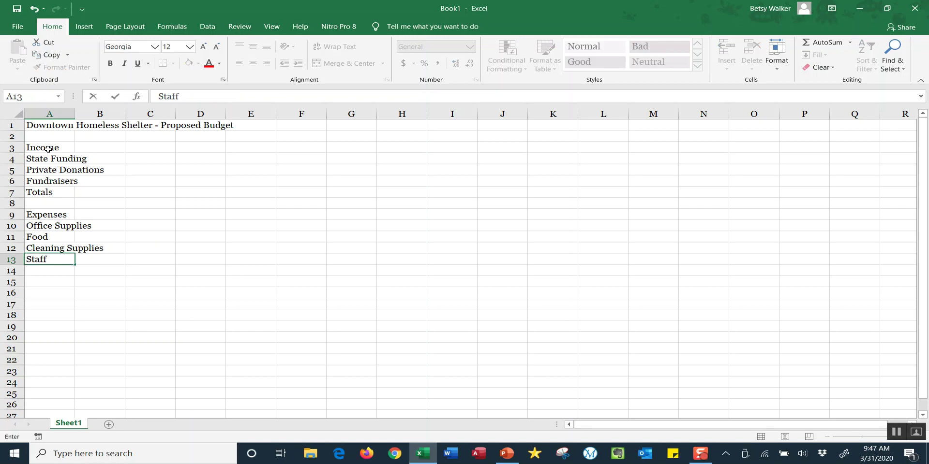
pyautogui.press('Return')
pyautogui.write('Totals')
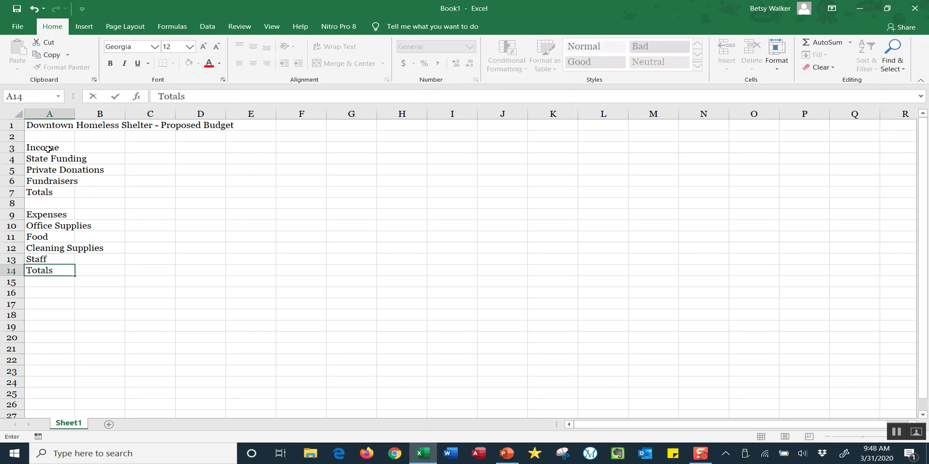
pyautogui.press('Return')
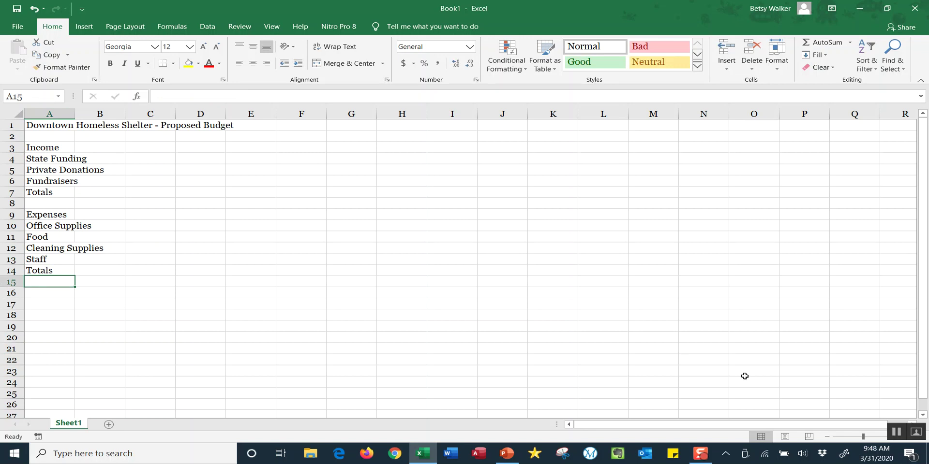
# - Zoom in slightly on the sheet and select the empty cells beside the income labels
pyautogui.moveTo(864, 438); pyautogui.dragTo(870, 438)
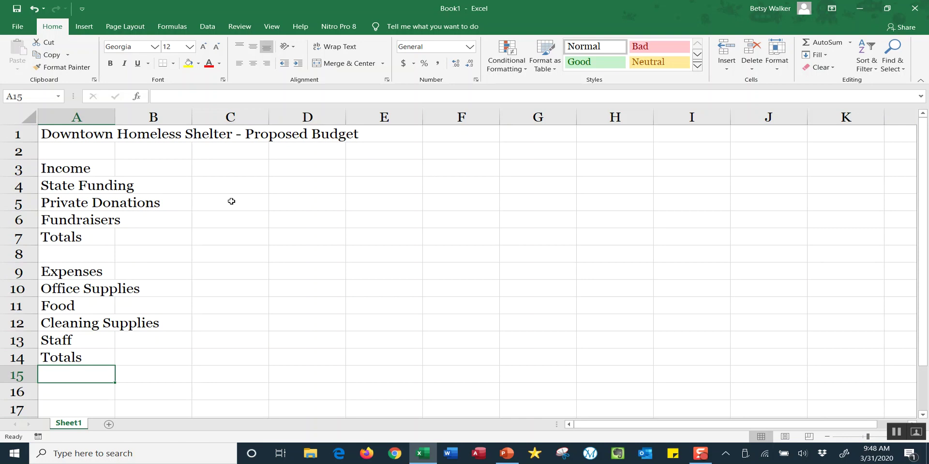
pyautogui.moveTo(149, 168); pyautogui.dragTo(159, 360)
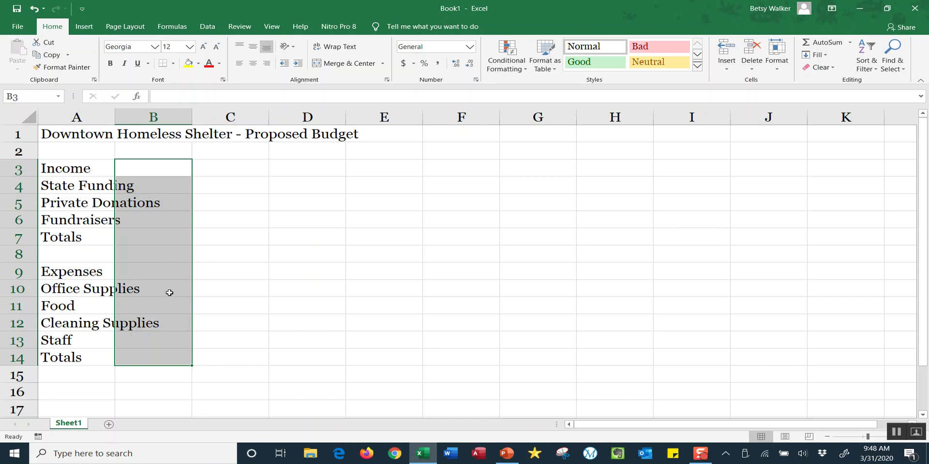
pyautogui.click(255, 256)
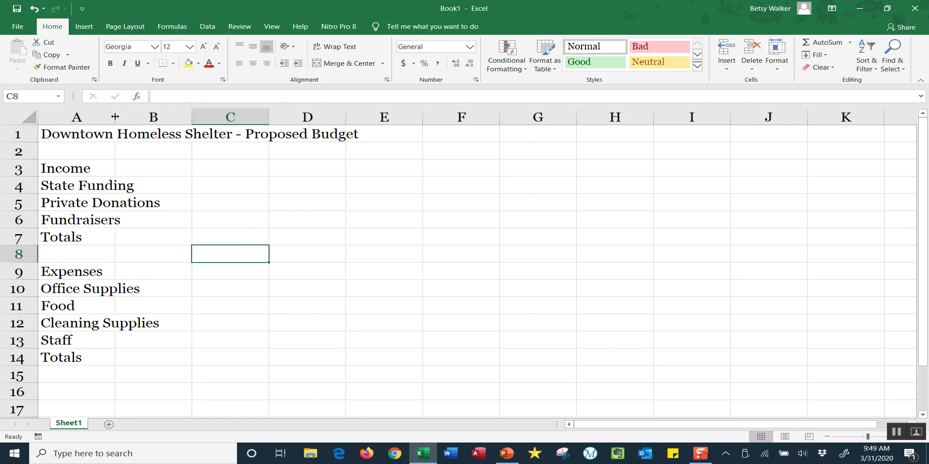
pyautogui.doubleClick(116, 117)
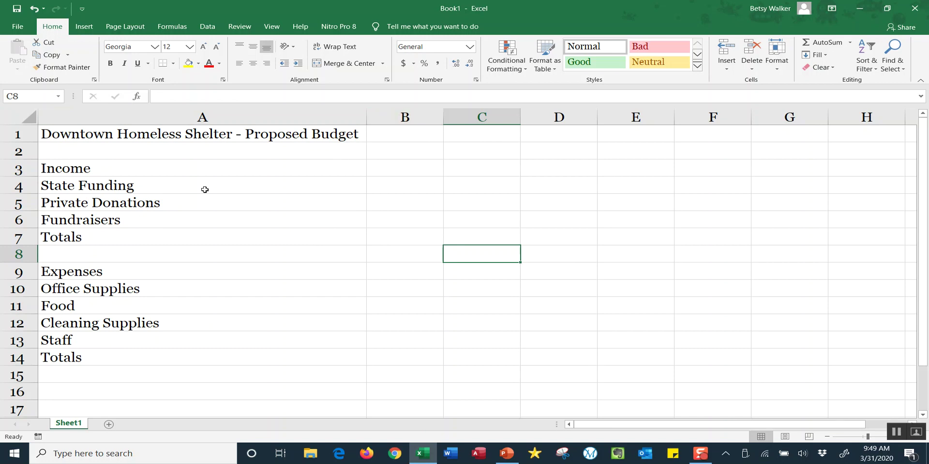
# - Narrow column A to about 23.75 so Cleaning Supplies fits and the title spills into B–D
pyautogui.moveTo(416, 183); pyautogui.dragTo(423, 309)
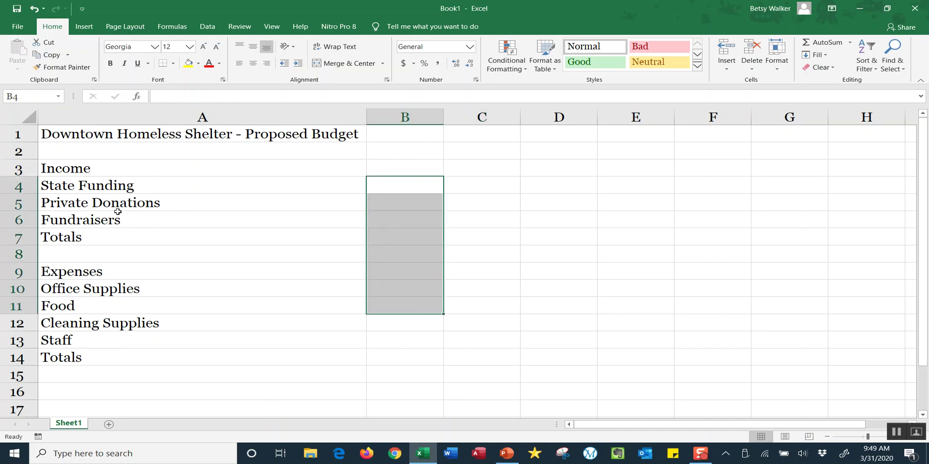
pyautogui.click(531, 239)
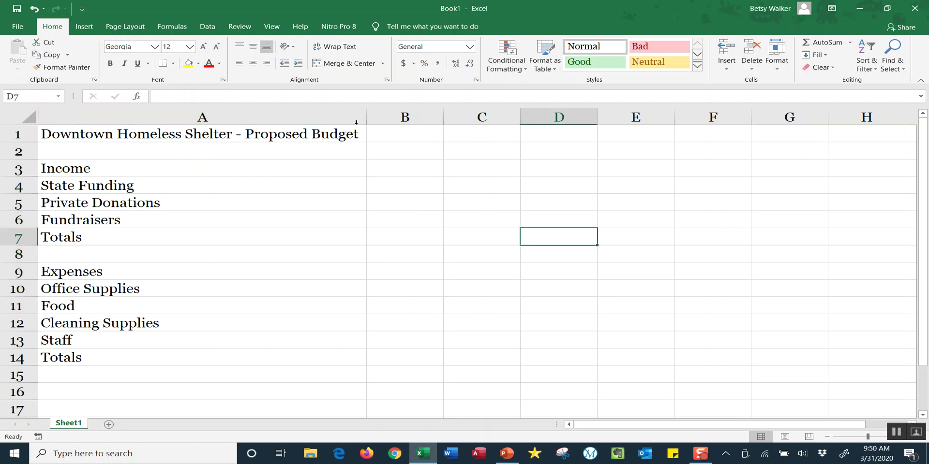
pyautogui.moveTo(366, 118); pyautogui.dragTo(167, 119)
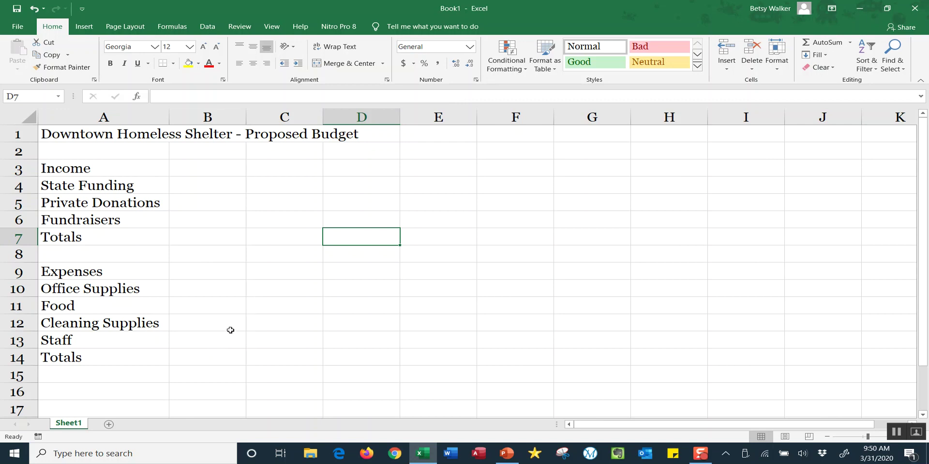
# - Save the workbook as 'Shelter Budget', replacing the existing file of that name
pyautogui.click(18, 10)
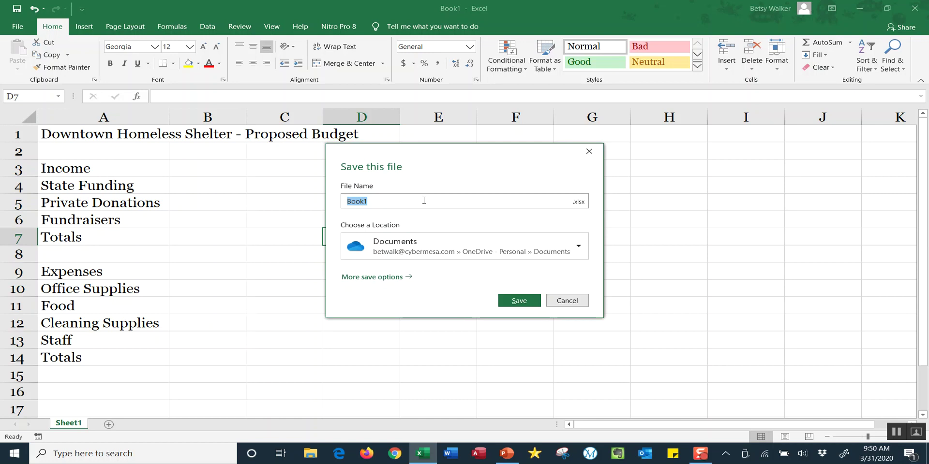
pyautogui.write('Shelter Budget')
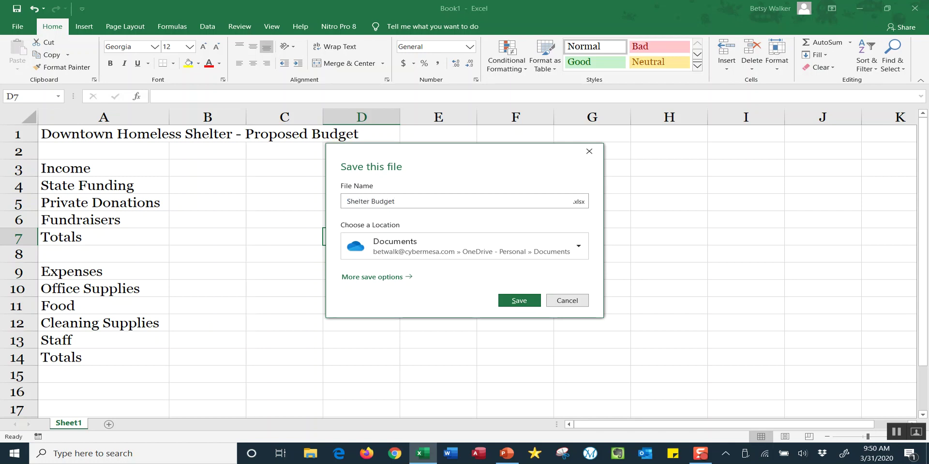
pyautogui.click(520, 301)
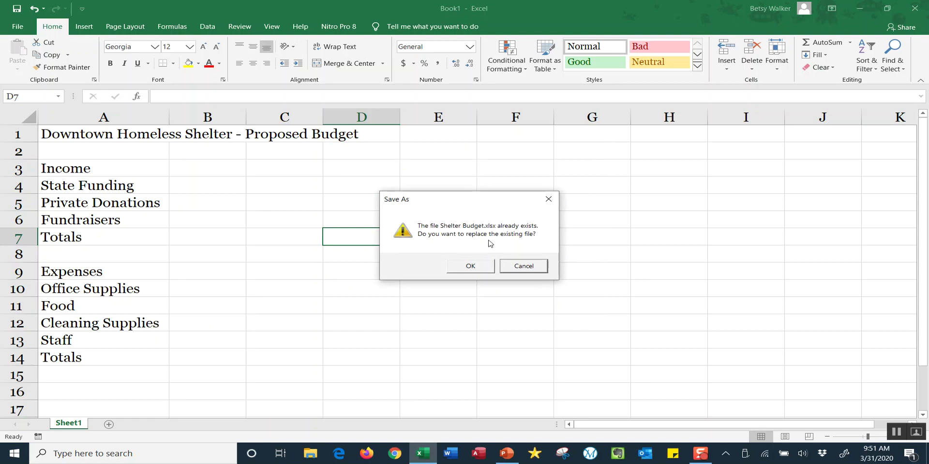
pyautogui.click(481, 269)
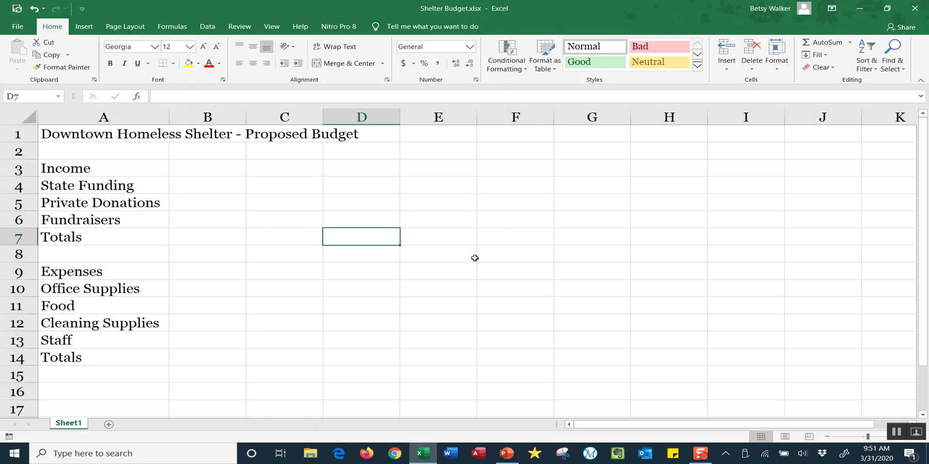
# - Enter Jan in B3 and fill the month series across row 3 through Sep in J3
pyautogui.click(215, 169)
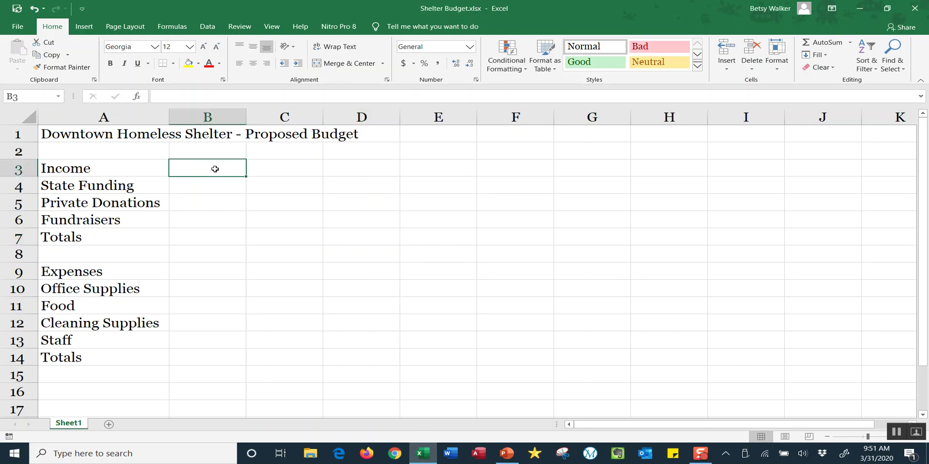
pyautogui.write('Jan')
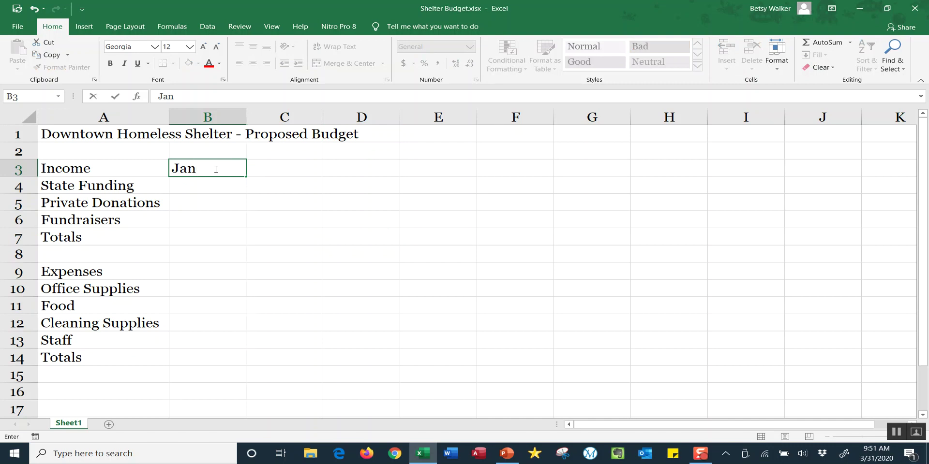
pyautogui.click(116, 98)
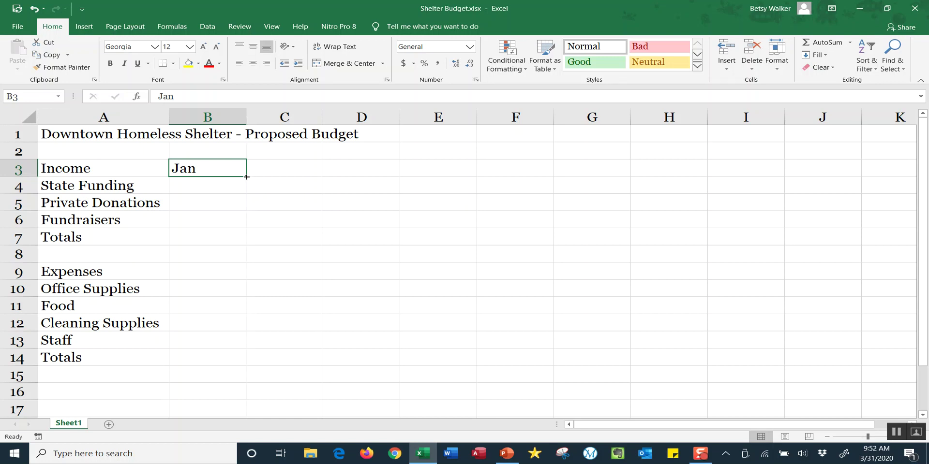
pyautogui.moveTo(247, 177); pyautogui.dragTo(837, 175)
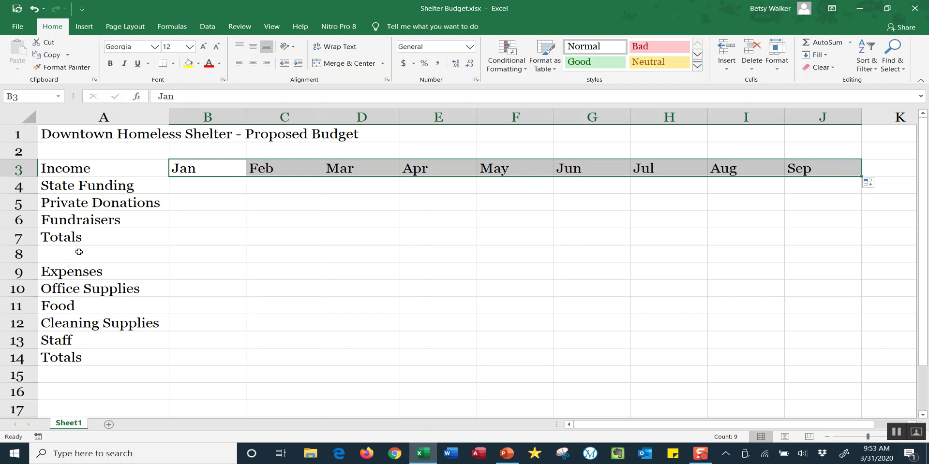
pyautogui.moveTo(276, 188); pyautogui.dragTo(292, 296)
# - Enter Monday in C4, fill weekdays down to C16, then delete C4:C16 again
pyautogui.click(390, 254)
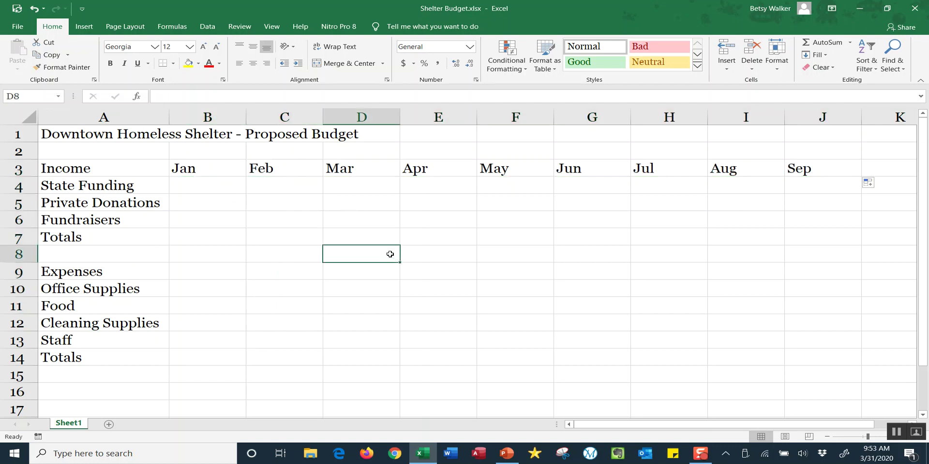
pyautogui.click(284, 187)
pyautogui.write('MOnday')
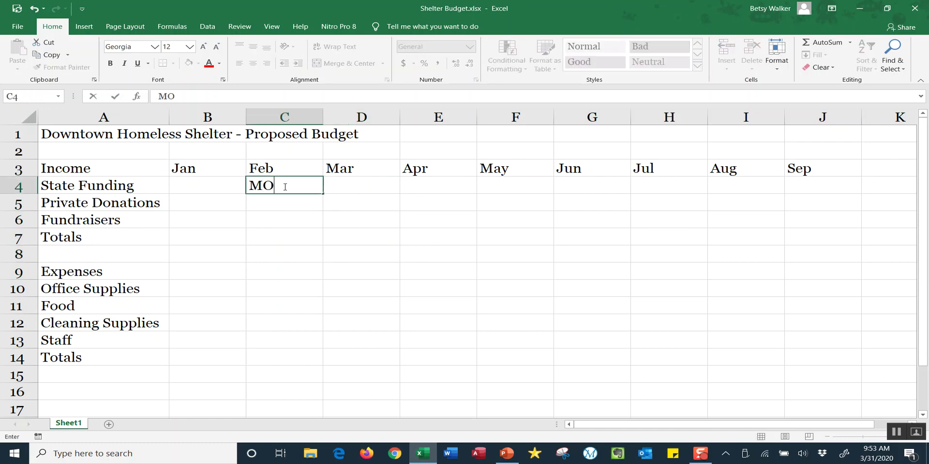
pyautogui.press('BackSpace')
pyautogui.press('BackSpace')
pyautogui.press('BackSpace')
pyautogui.press('BackSpace')
pyautogui.press('BackSpace')
pyautogui.write('onda')
pyautogui.press('BackSpace')
pyautogui.write('ay')
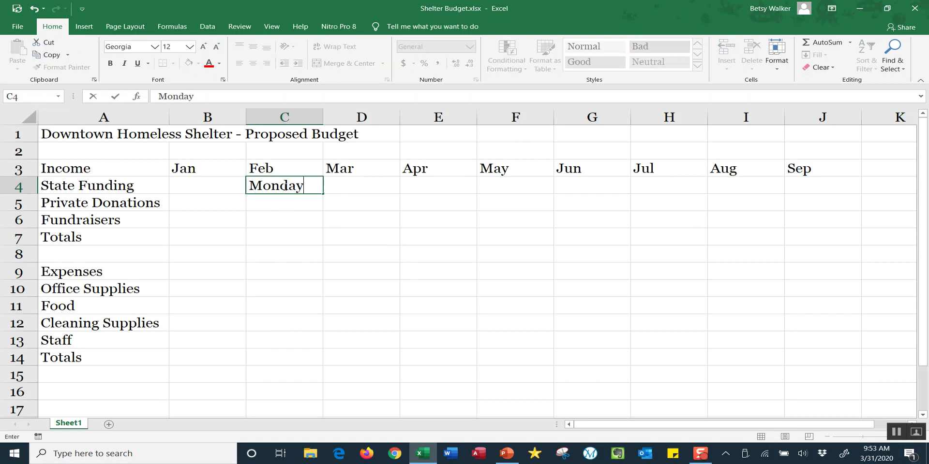
pyautogui.click(116, 99)
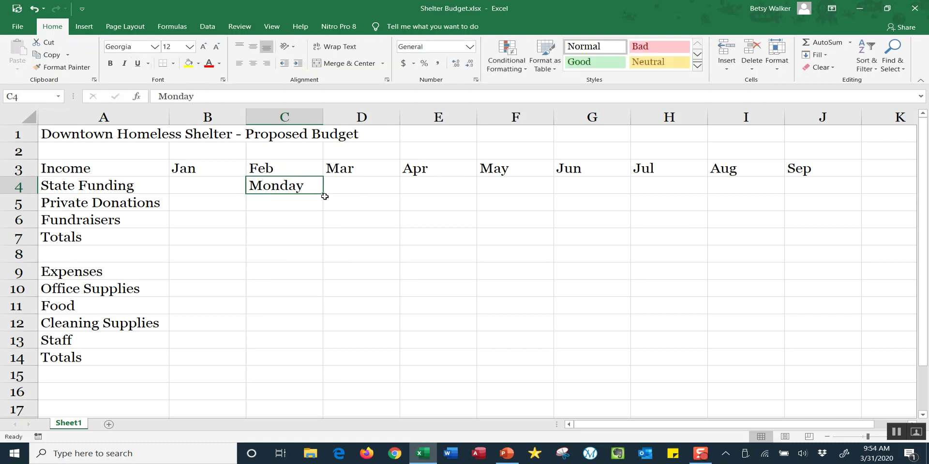
pyautogui.moveTo(324, 195); pyautogui.dragTo(325, 393)
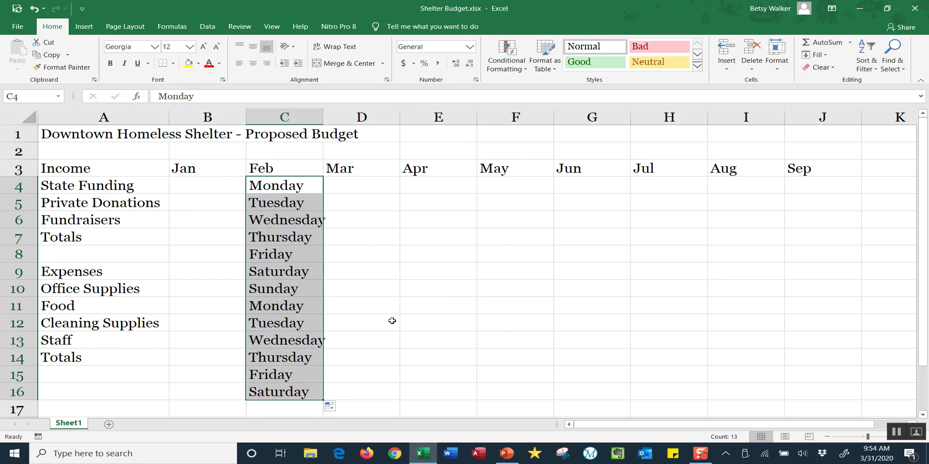
pyautogui.press('Delete')
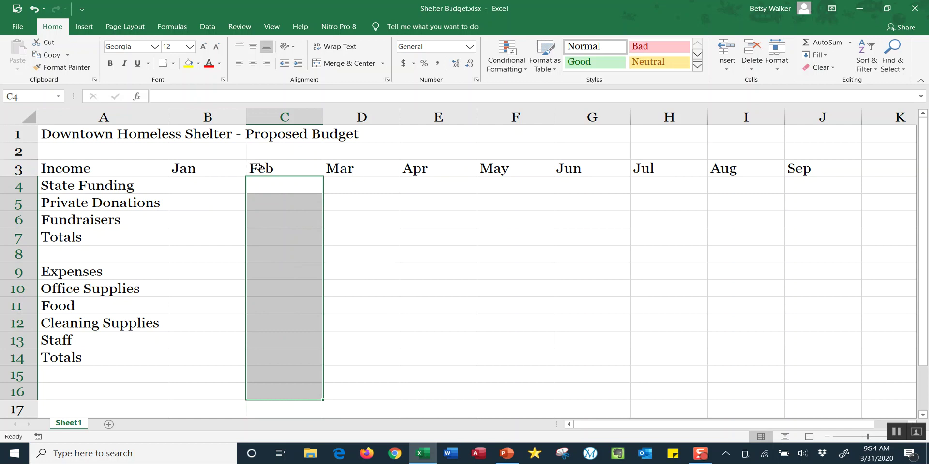
# - Delete the Apr–Sep headings in E3:J3, keeping only Jan, Feb and Mar
pyautogui.moveTo(432, 170); pyautogui.dragTo(810, 170)
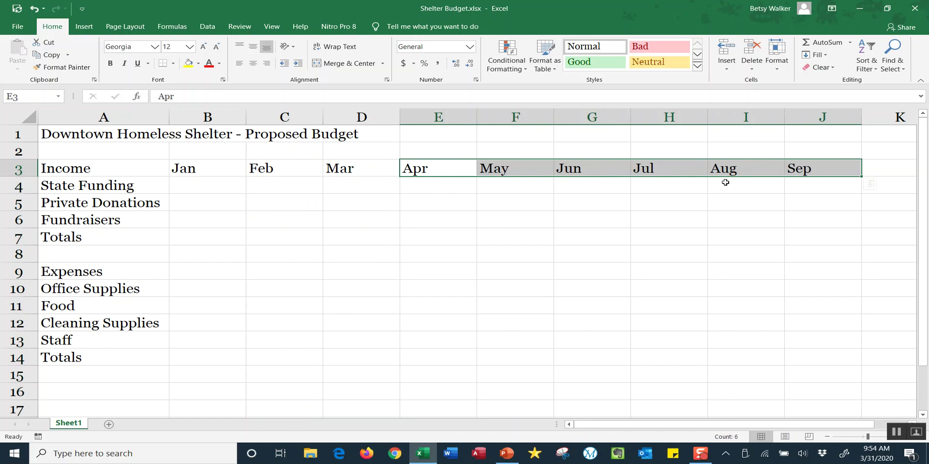
pyautogui.press('Delete')
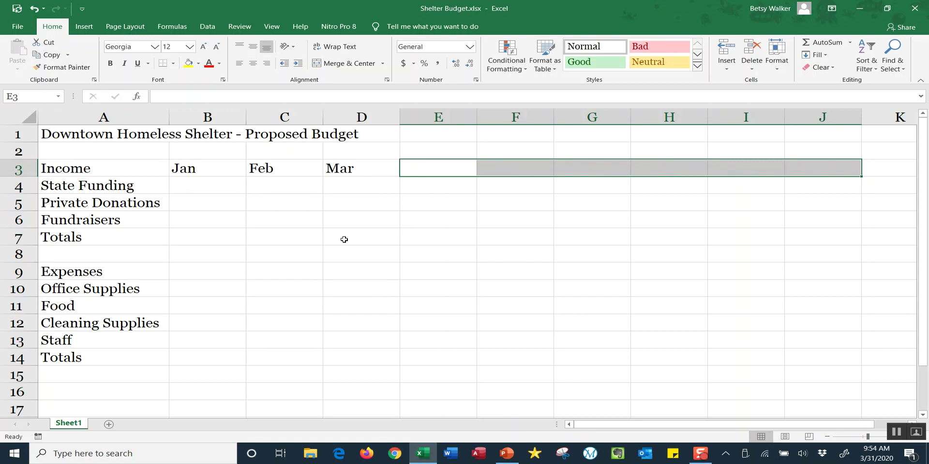
pyautogui.click(307, 205)
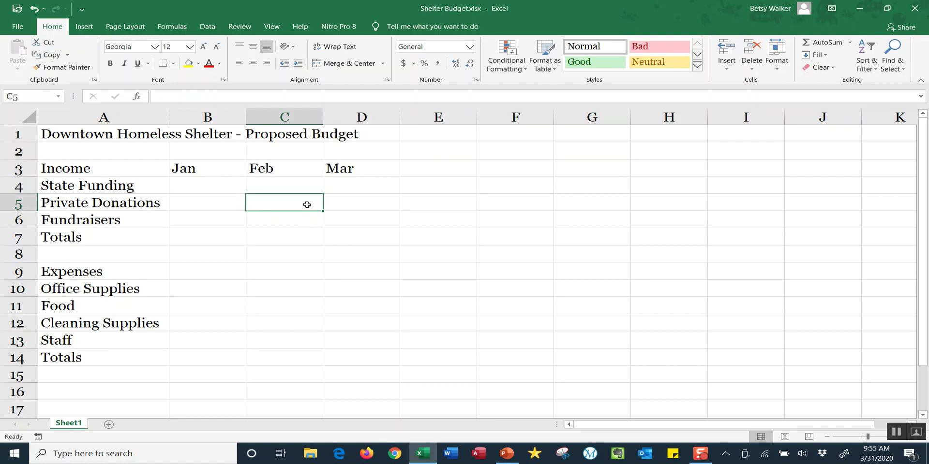
pyautogui.click(479, 206)
pyautogui.click(276, 287)
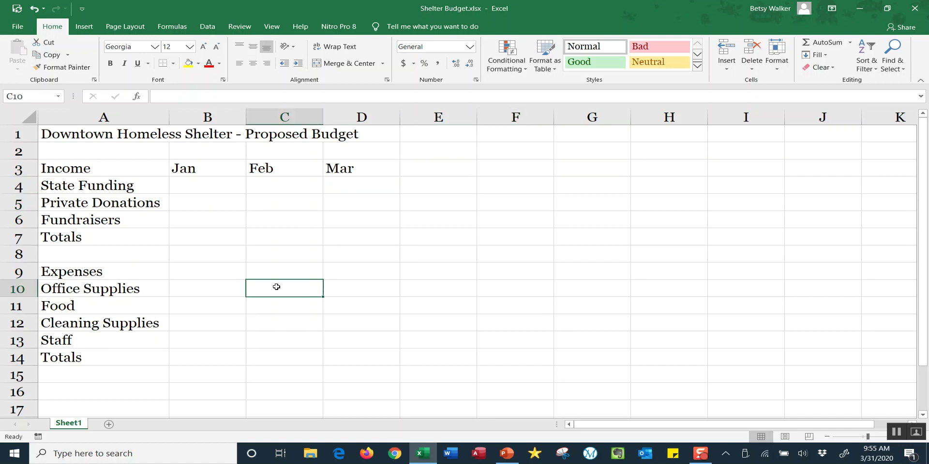
pyautogui.click(184, 236)
pyautogui.click(709, 202)
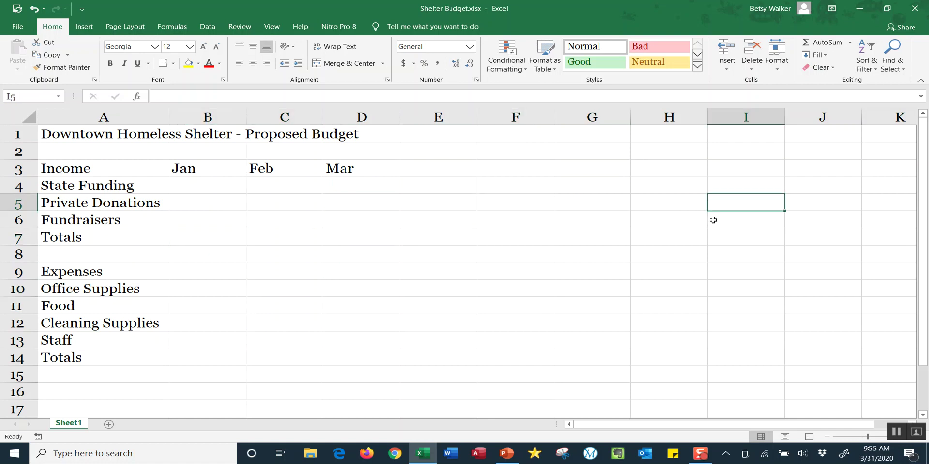
pyautogui.click(755, 353)
pyautogui.click(455, 306)
pyautogui.click(401, 223)
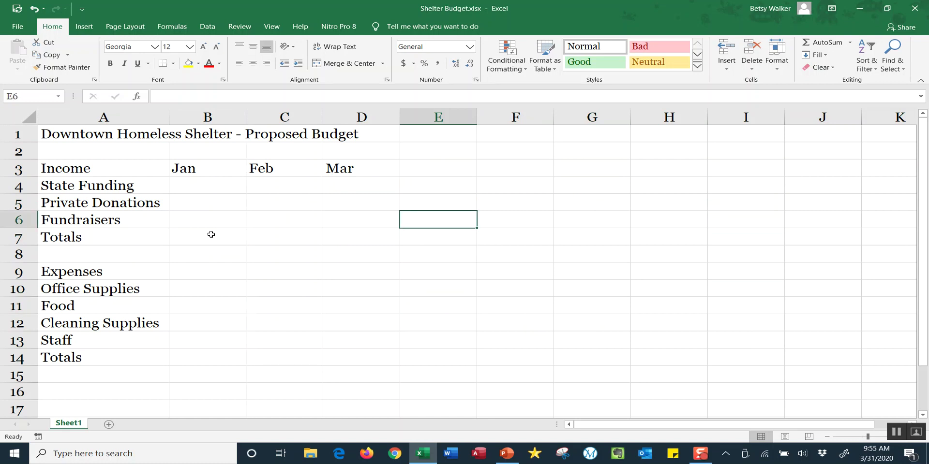
pyautogui.press('Down')
pyautogui.press('Down')
pyautogui.press('Down')
pyautogui.press('Down')
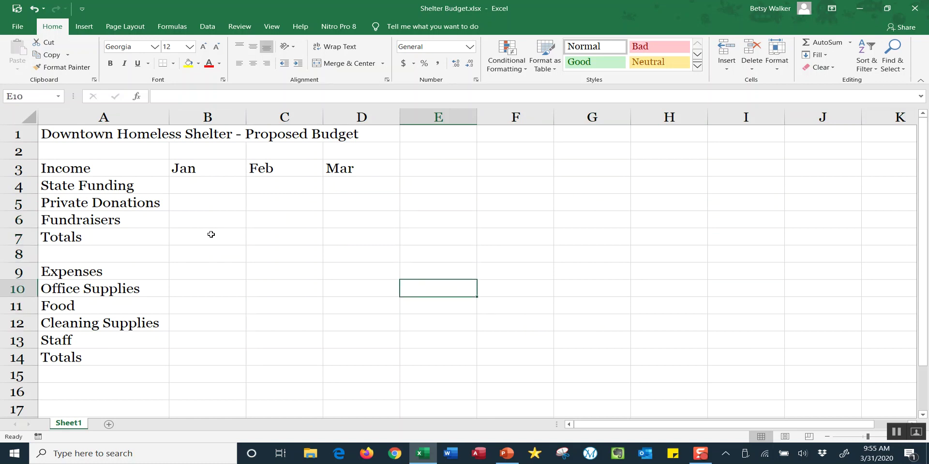
pyautogui.press('Up')
pyautogui.press('Up')
pyautogui.press('Up')
pyautogui.press('Up')
pyautogui.press('Up')
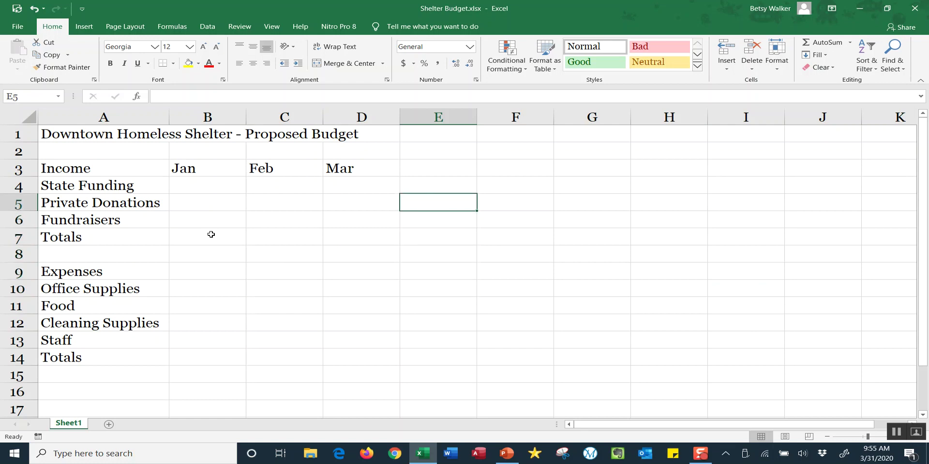
pyautogui.press('Down')
pyautogui.press('Down')
pyautogui.press('Down')
pyautogui.press('Up')
pyautogui.press('Up')
pyautogui.press('Up')
pyautogui.press('Up')
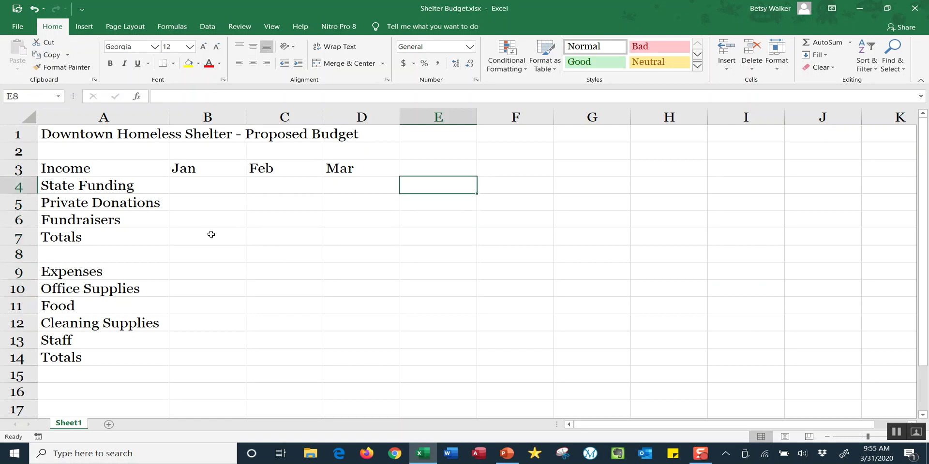
pyautogui.press('Right')
pyautogui.press('Right')
pyautogui.press('Right')
pyautogui.press('Right')
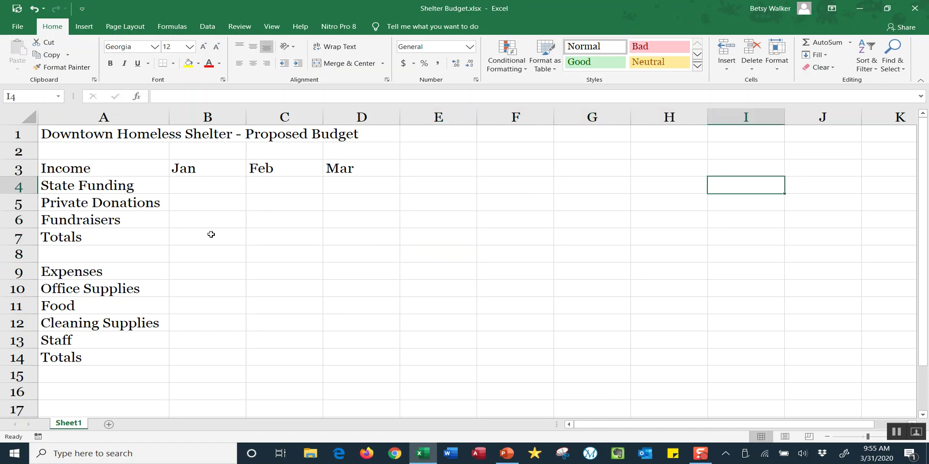
pyautogui.press('Left')
pyautogui.press('Left')
pyautogui.press('Left')
pyautogui.press('Left')
pyautogui.press('Left')
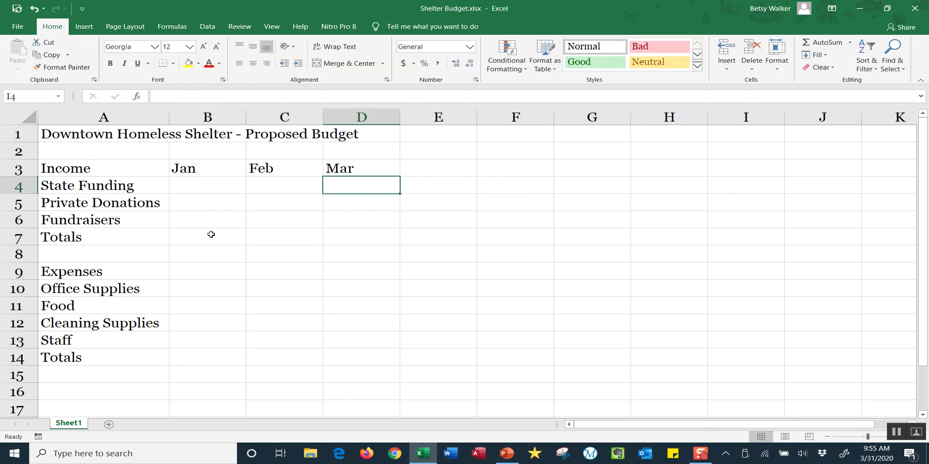
pyautogui.press('Down')
pyautogui.press('Down')
pyautogui.press('Down')
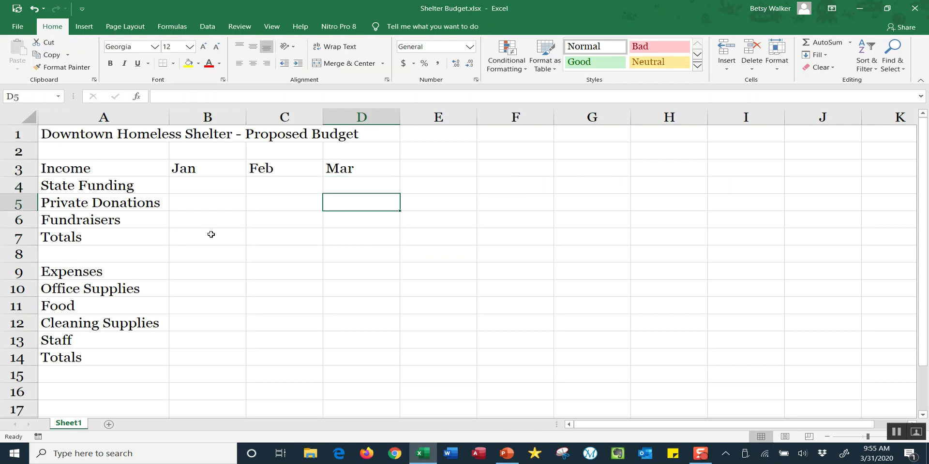
pyautogui.press('Right')
pyautogui.press('Right')
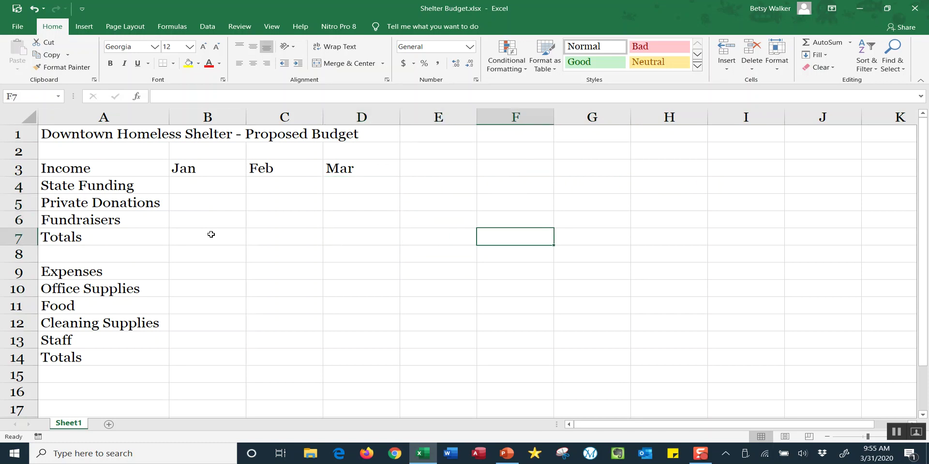
pyautogui.press('Up')
pyautogui.press('Up')
pyautogui.press('Left')
pyautogui.press('Left')
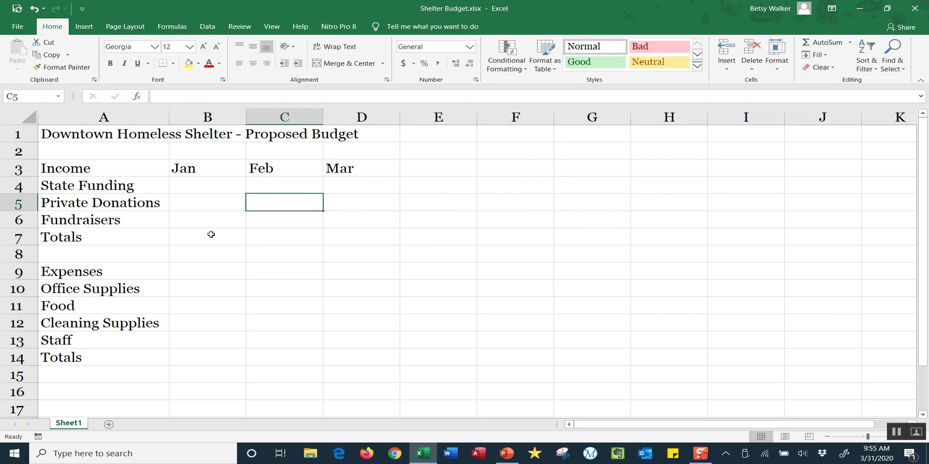
pyautogui.press('Down')
pyautogui.press('Down')
pyautogui.press('Down')
pyautogui.press('Right')
pyautogui.press('Up')
pyautogui.press('Left')
pyautogui.press('Right')
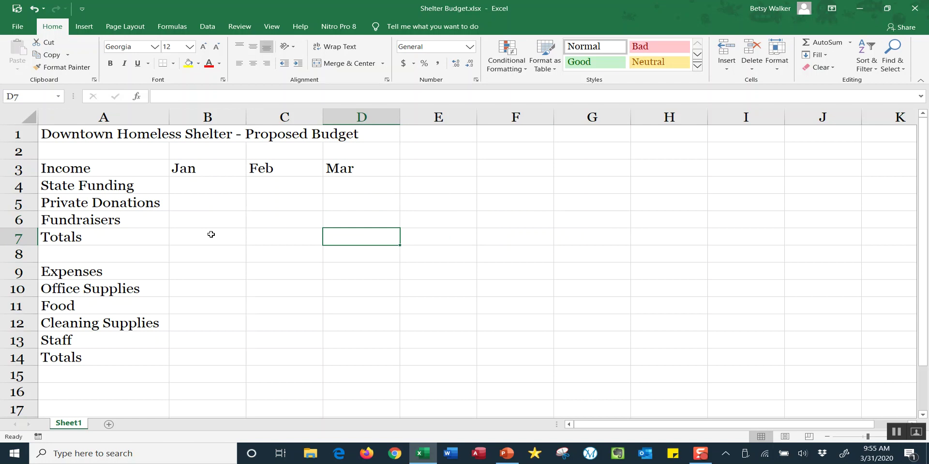
pyautogui.press('Home')
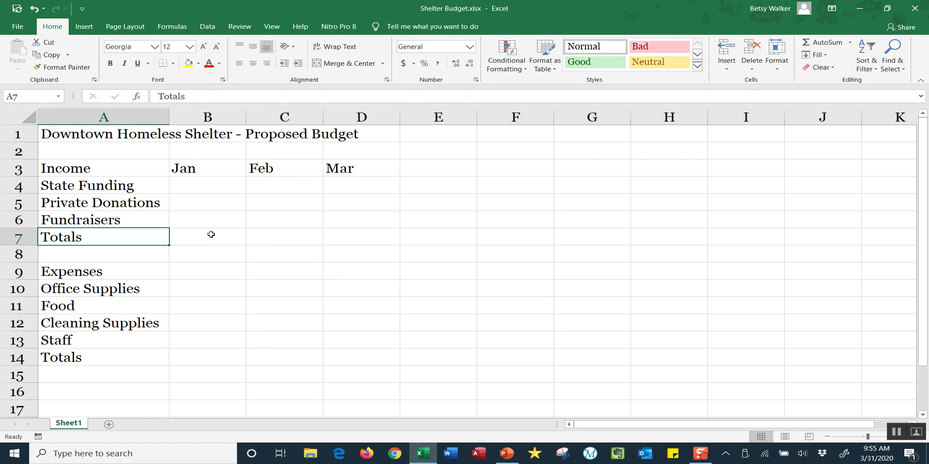
pyautogui.click(599, 313)
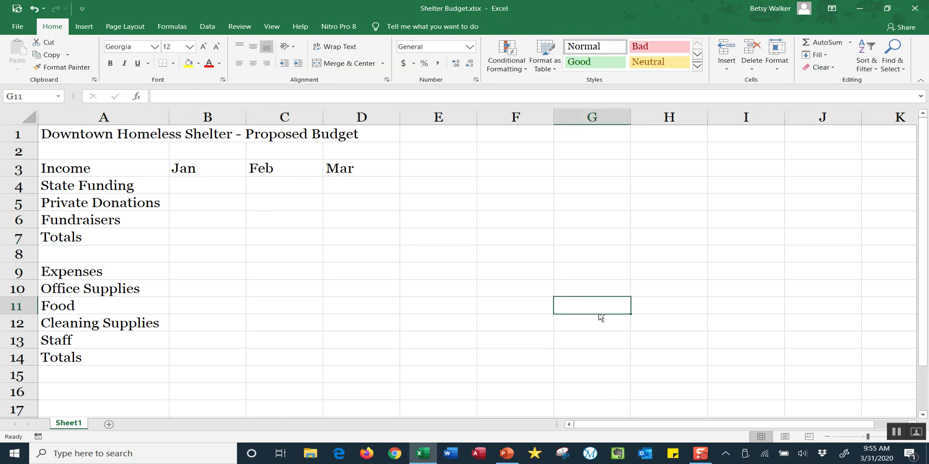
pyautogui.hotkey('ctrl', 'Home')
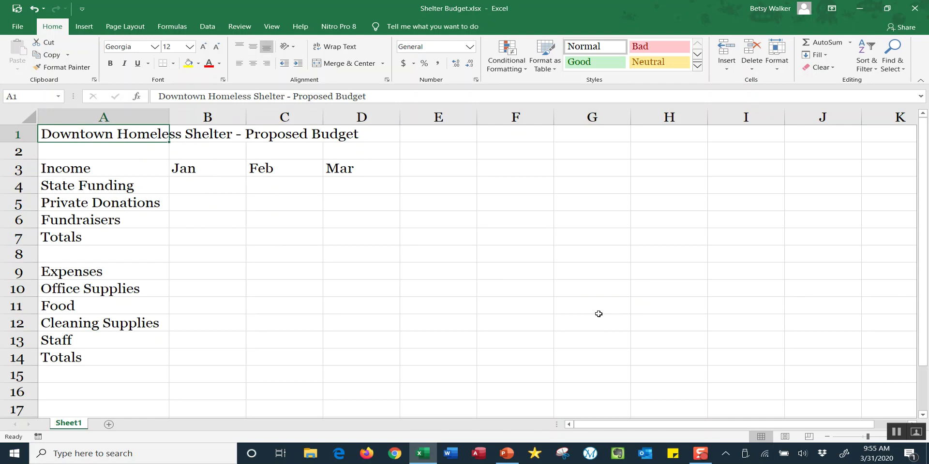
pyautogui.click(823, 391)
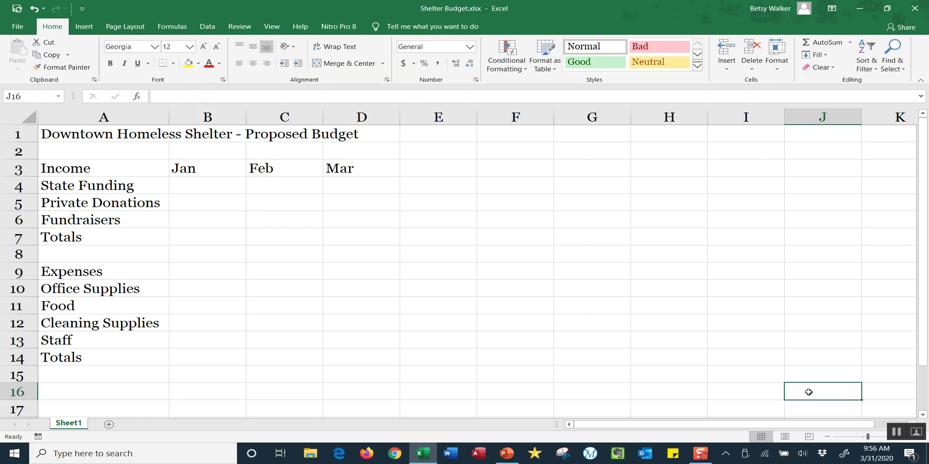
pyautogui.hotkey('ctrl', 'Home')
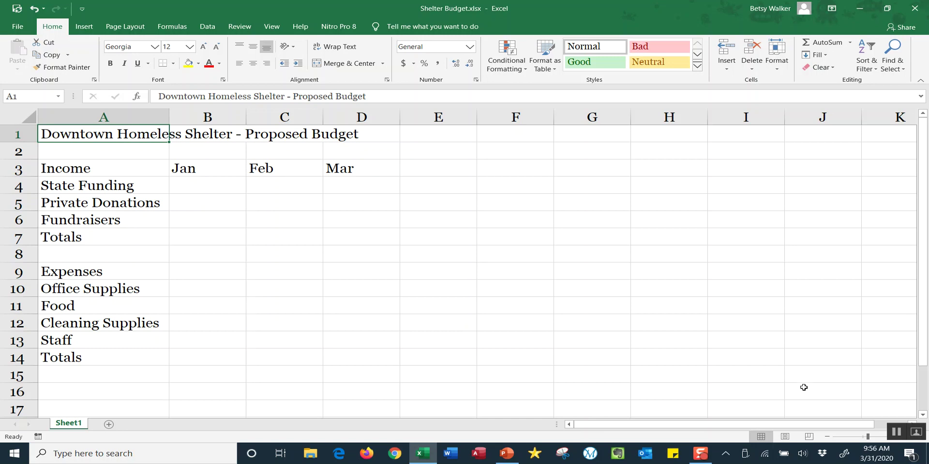
# - Add a Totals heading in E3 and save the Shelter Budget workbook
pyautogui.click(450, 173)
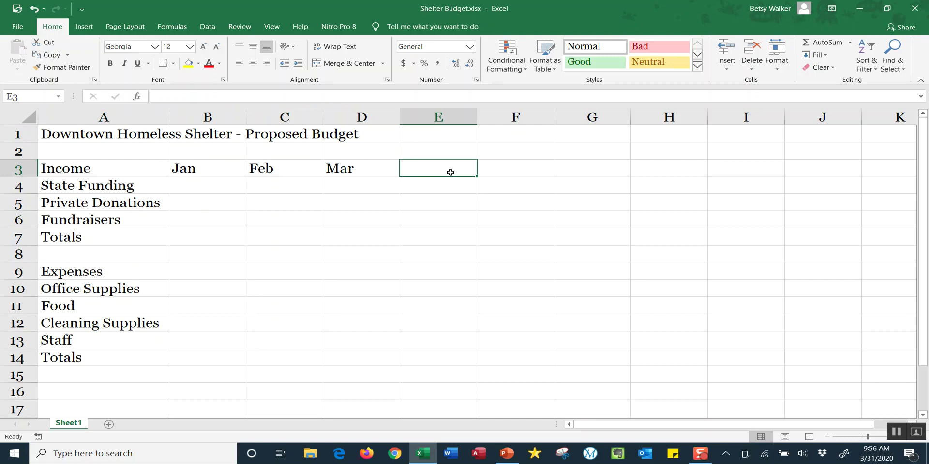
pyautogui.write('Totals')
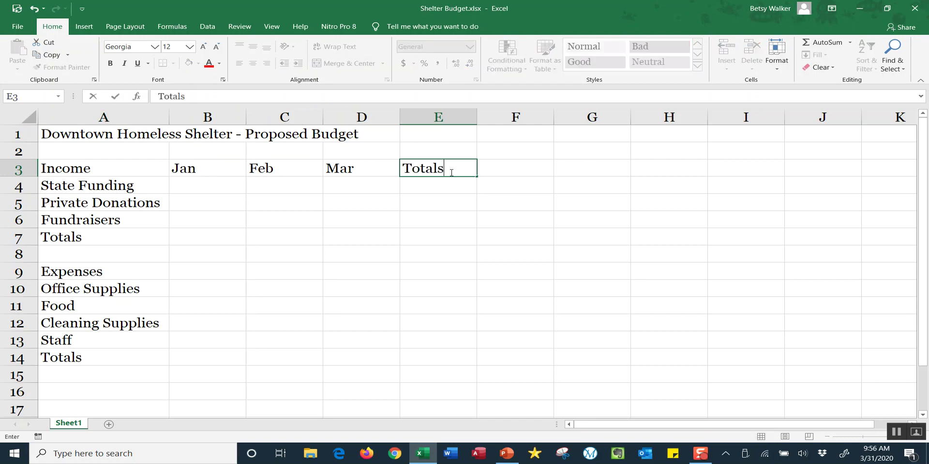
pyautogui.press('Return')
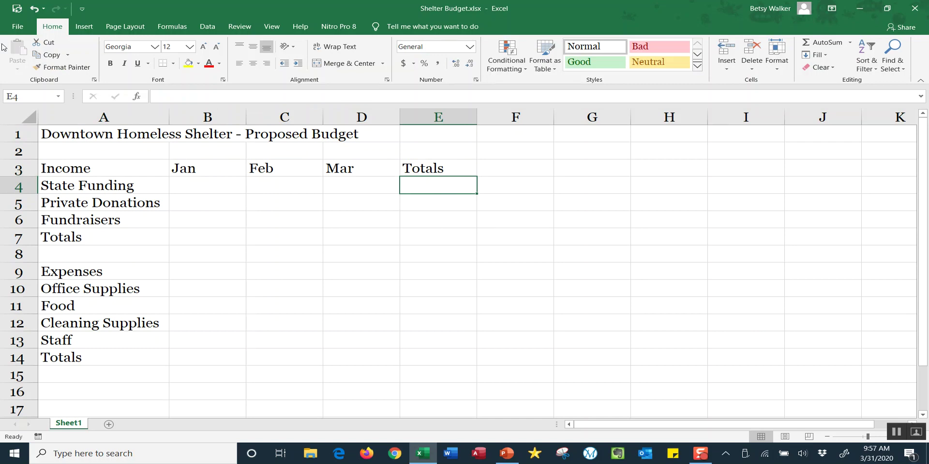
pyautogui.click(16, 8)
pyautogui.click(44, 10)
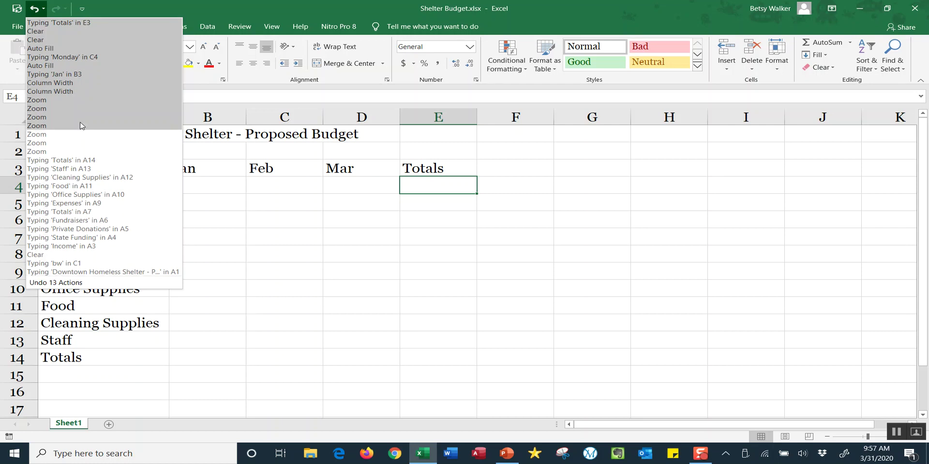
pyautogui.click(285, 250)
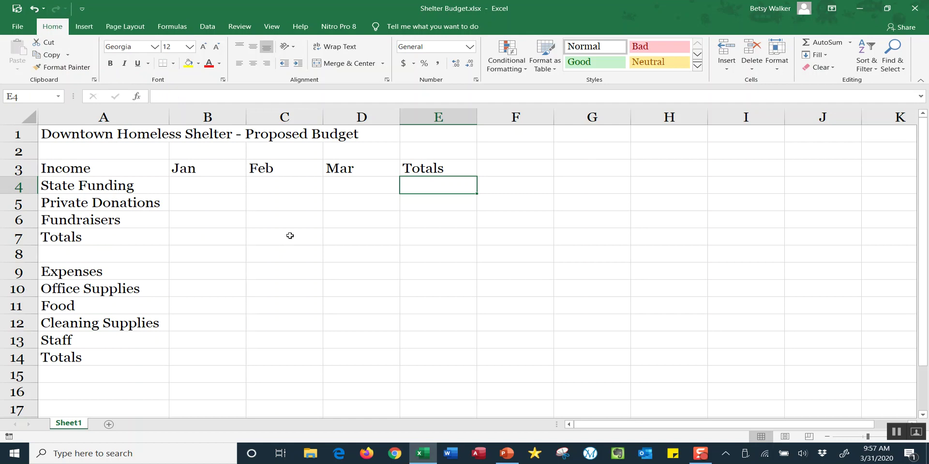
# - Enter 2000, 750 and 1800 in B4:B6 for State Funding, Private Donations and Fundraisers
pyautogui.click(222, 186)
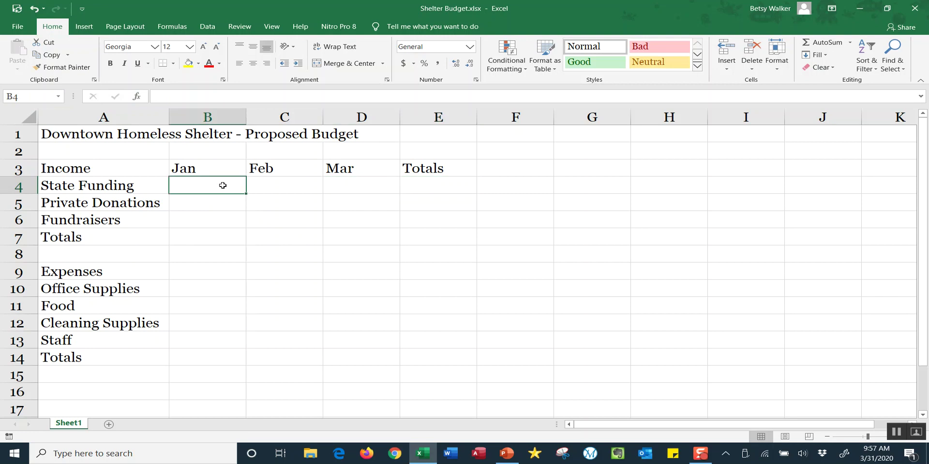
pyautogui.write('2000')
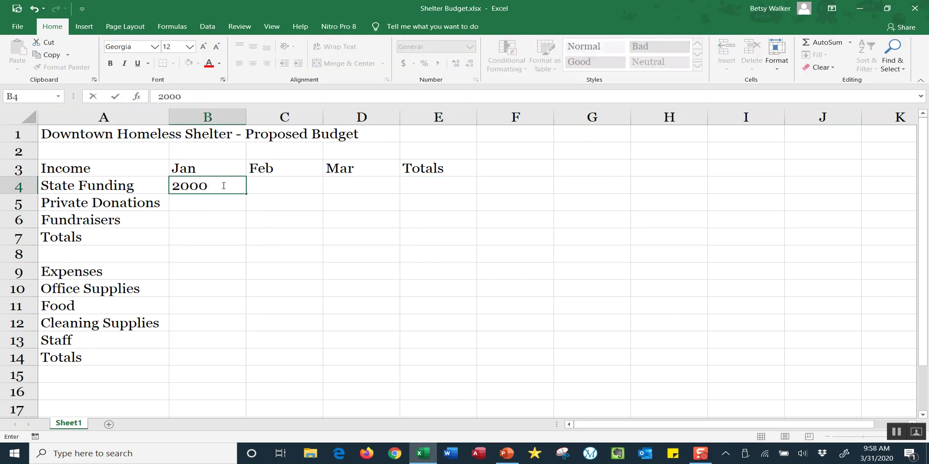
pyautogui.press('Return')
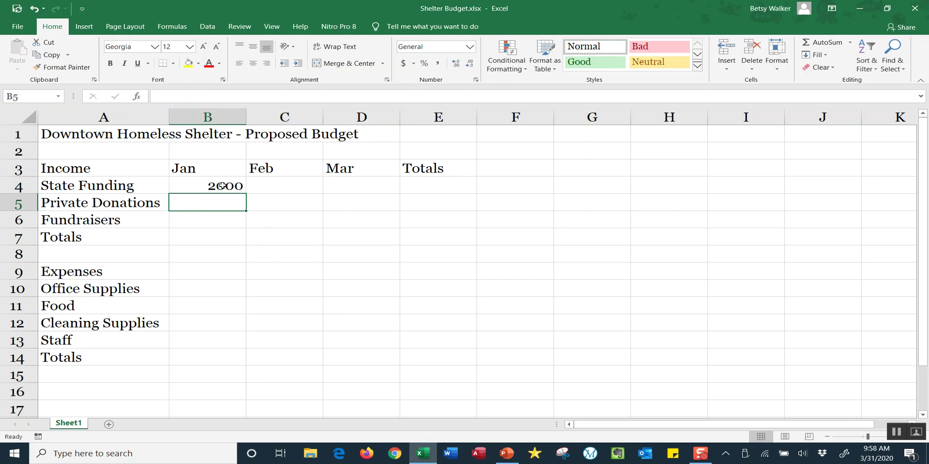
pyautogui.write('750')
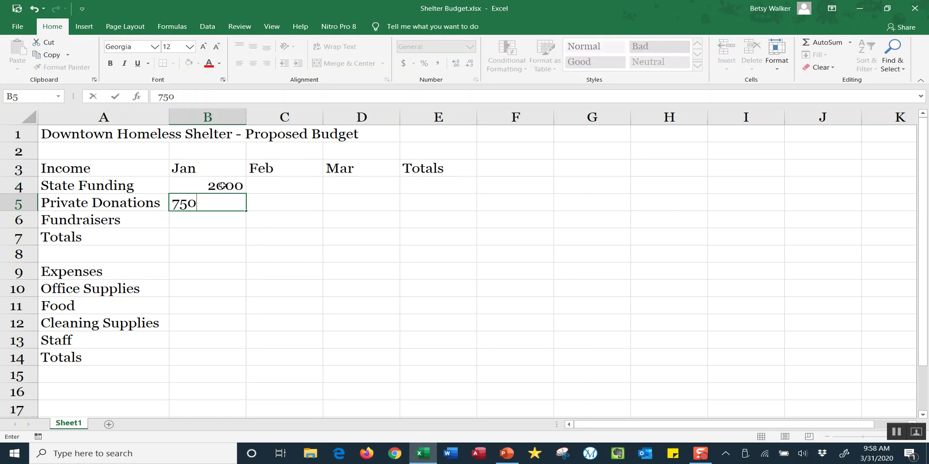
pyautogui.press('Return')
pyautogui.write('1800')
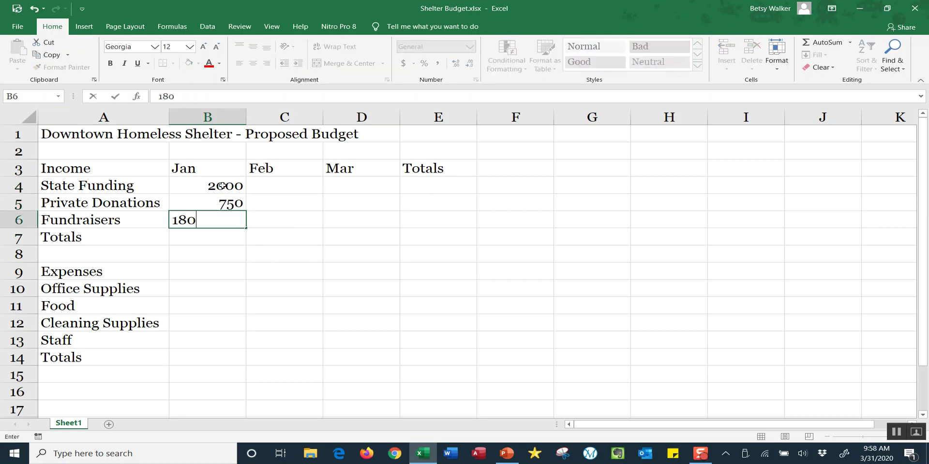
pyautogui.press('Return')
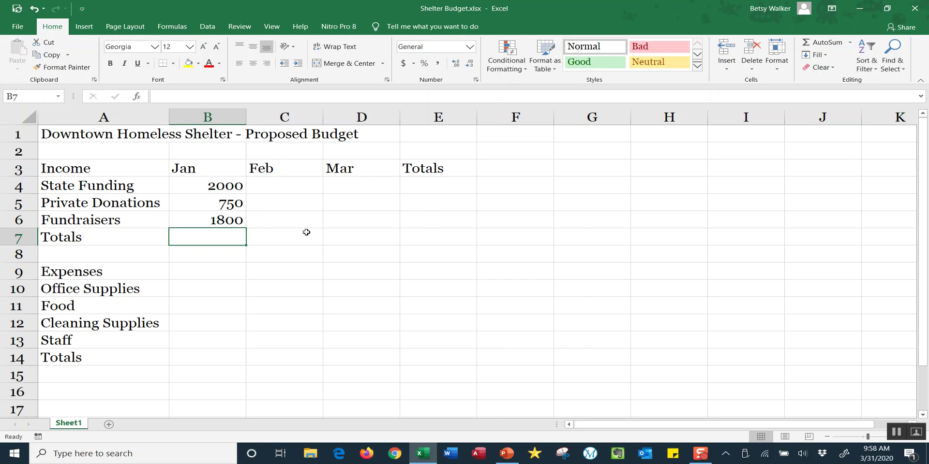
pyautogui.click(199, 188)
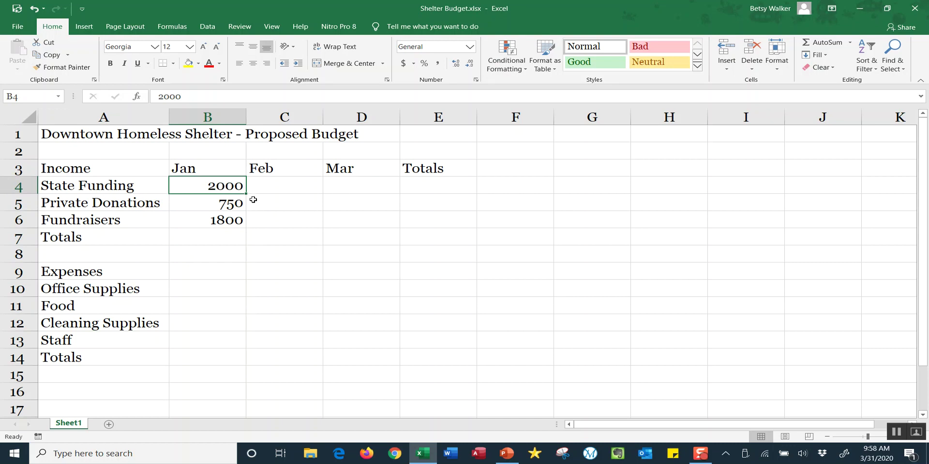
# - Copy B4's 2000 across to C4:D4 for Feb and Mar State Funding
pyautogui.moveTo(248, 194); pyautogui.dragTo(367, 194)
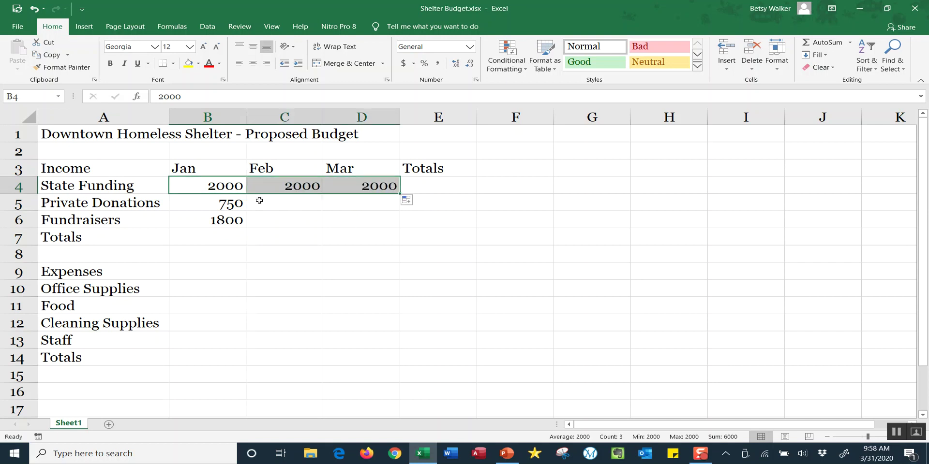
pyautogui.click(227, 188)
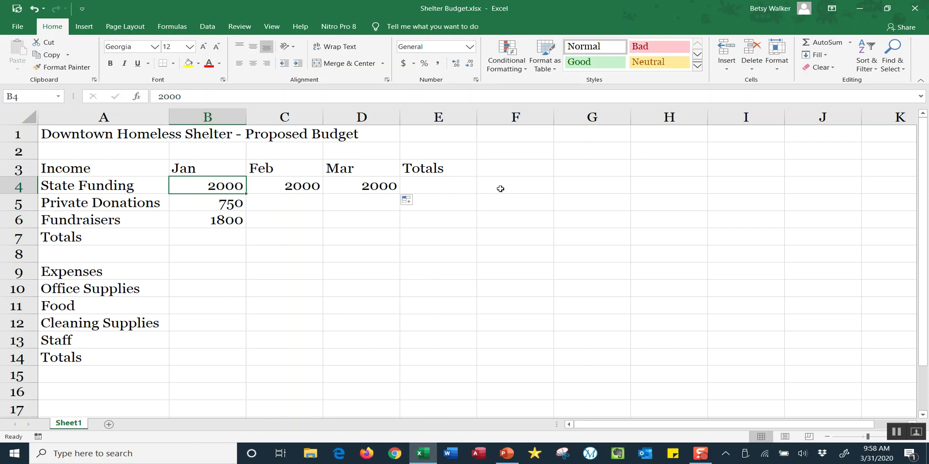
pyautogui.click(600, 169)
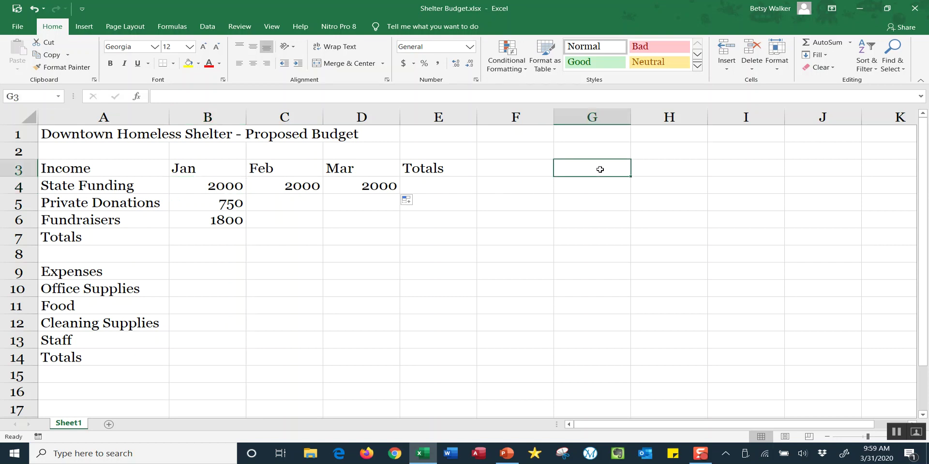
pyautogui.write('1')
pyautogui.press('Return')
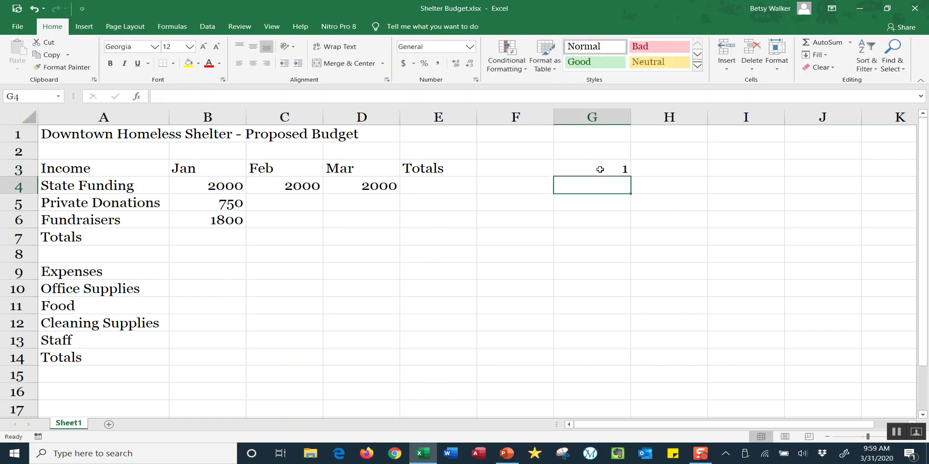
pyautogui.write('2')
pyautogui.press('Return')
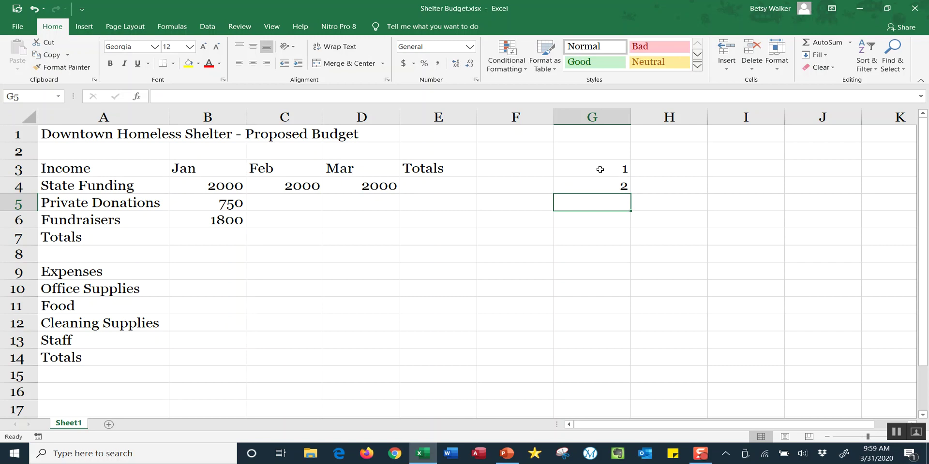
pyautogui.click(611, 169)
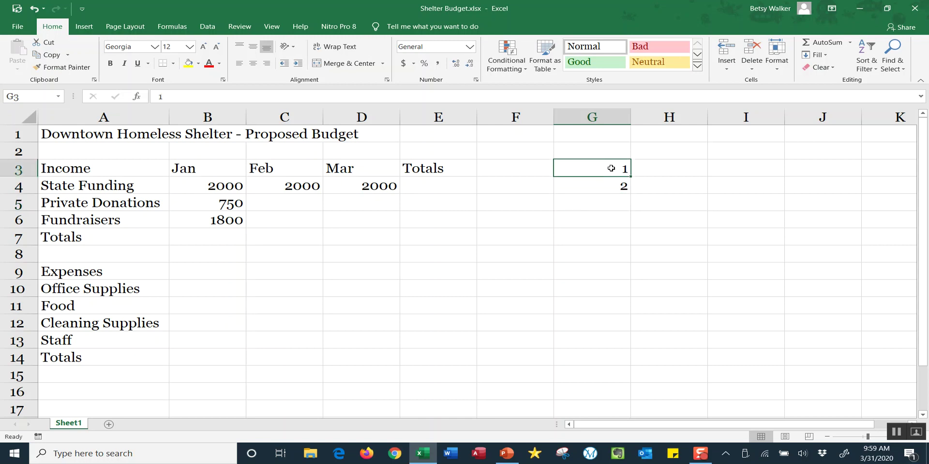
pyautogui.moveTo(611, 168); pyautogui.dragTo(609, 183)
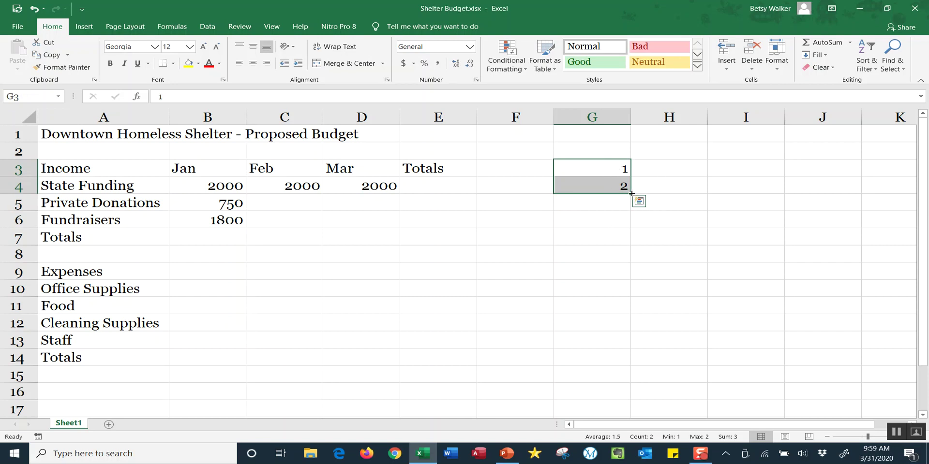
pyautogui.moveTo(631, 194); pyautogui.dragTo(626, 308)
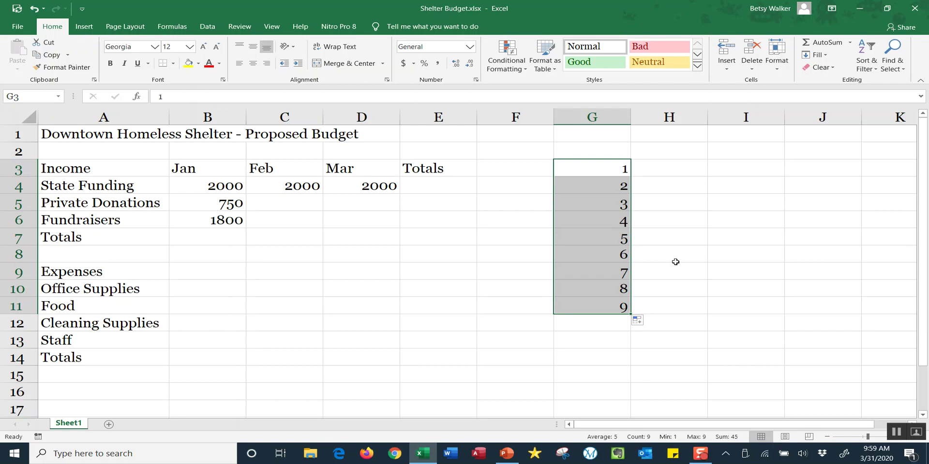
pyautogui.press('Delete')
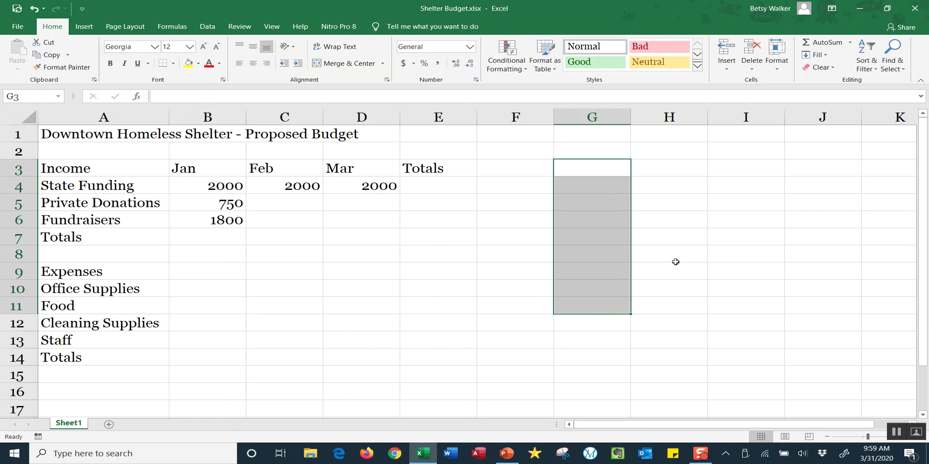
# - Enter Feb income: Private Donations 987 in C5 and Fundraisers 1275 in C6
pyautogui.click(271, 204)
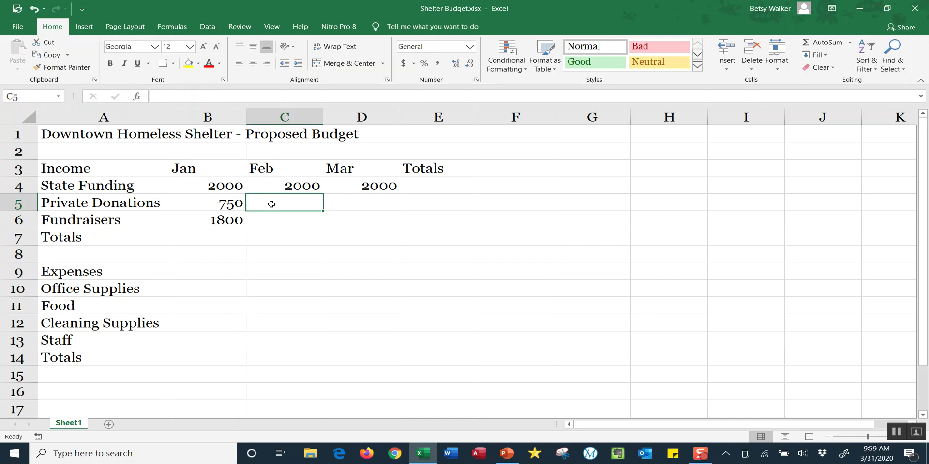
pyautogui.write('987')
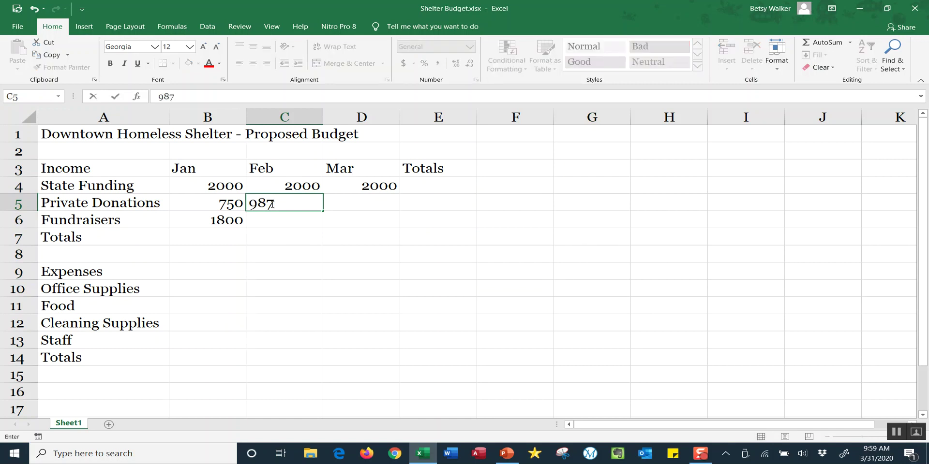
pyautogui.press('Return')
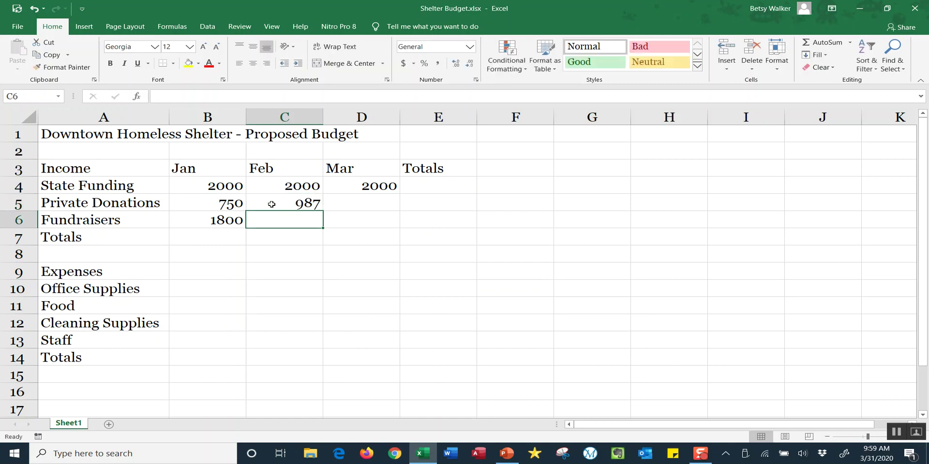
pyautogui.write('1275')
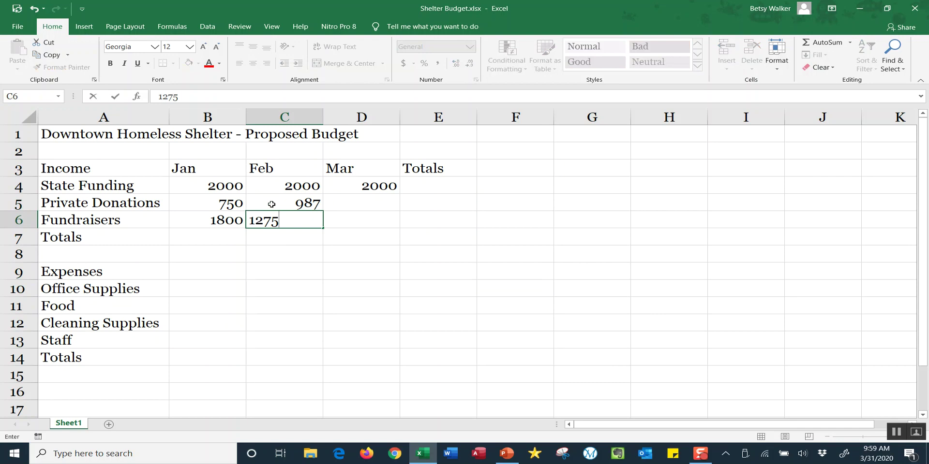
pyautogui.click(271, 204)
# - Enter Mar income: Private Donations 1420 in D5 and Fundraisers 1050 in D6
pyautogui.press('Right')
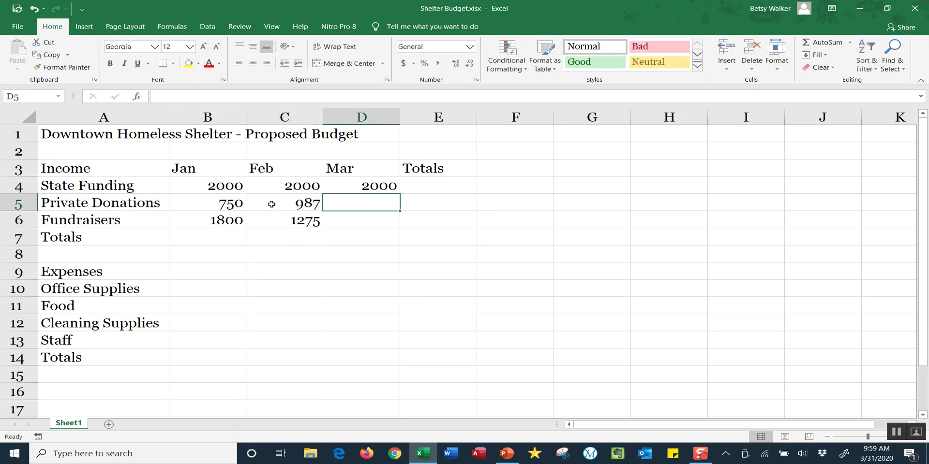
pyautogui.write('1420')
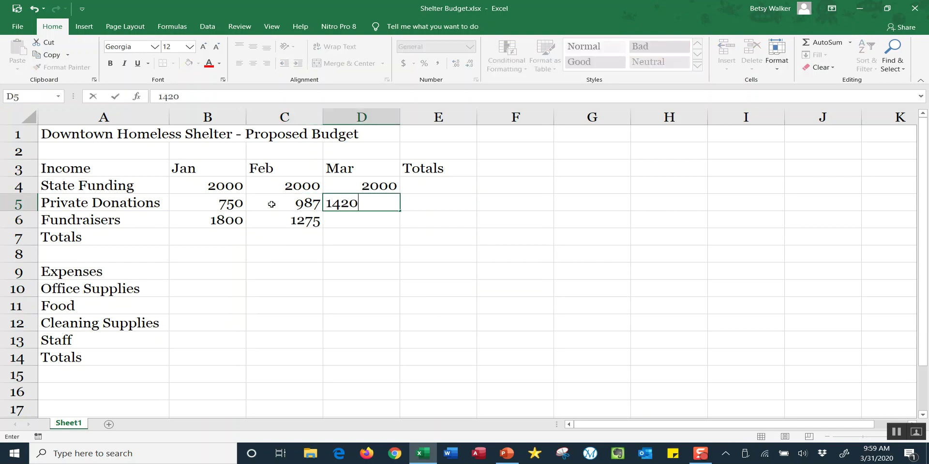
pyautogui.press('Return')
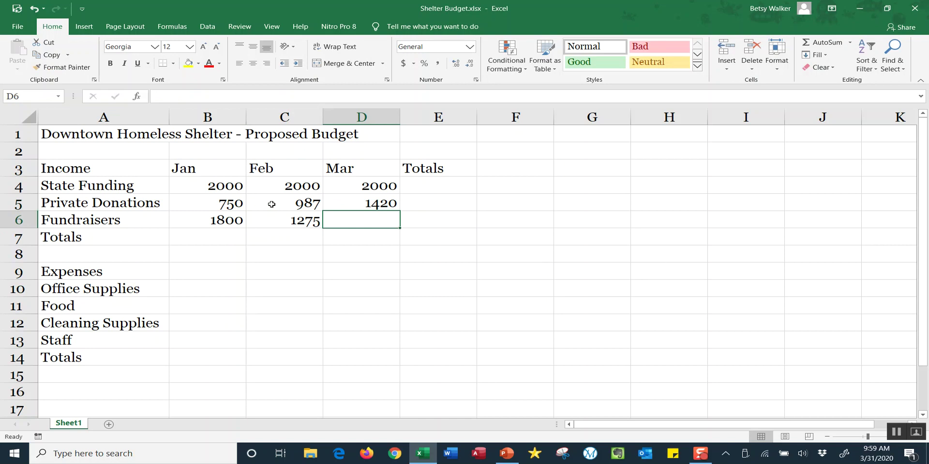
pyautogui.write('1050')
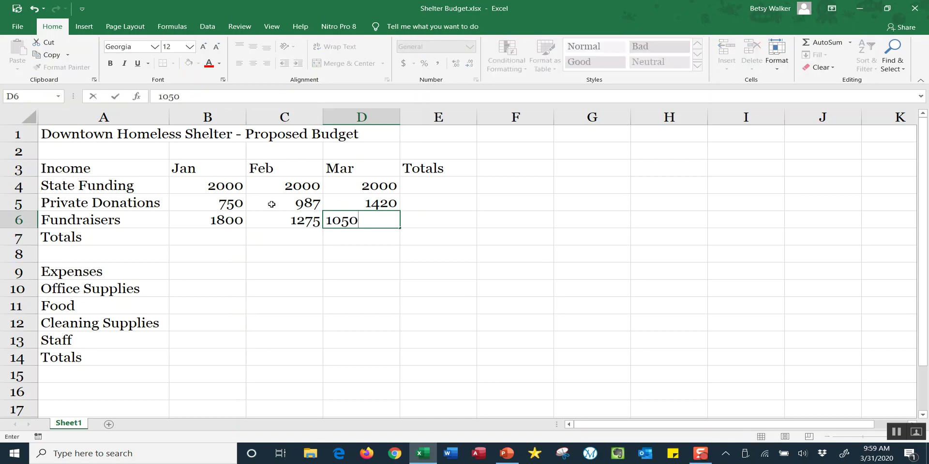
pyautogui.press('Return')
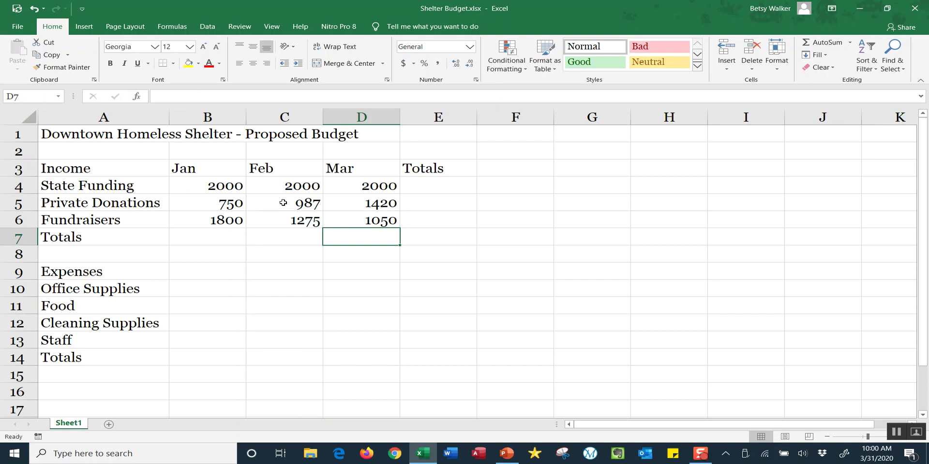
# - Replace March Private Donations in D5 with 1320
pyautogui.click(359, 205)
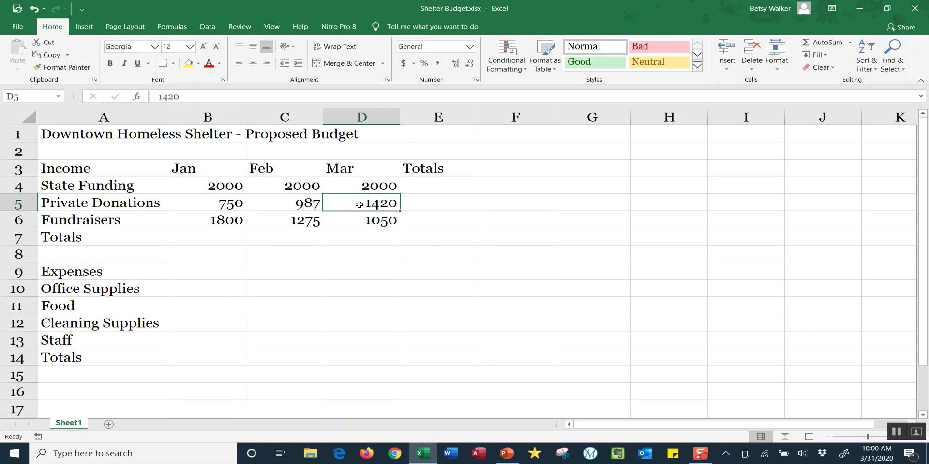
pyautogui.write('1320')
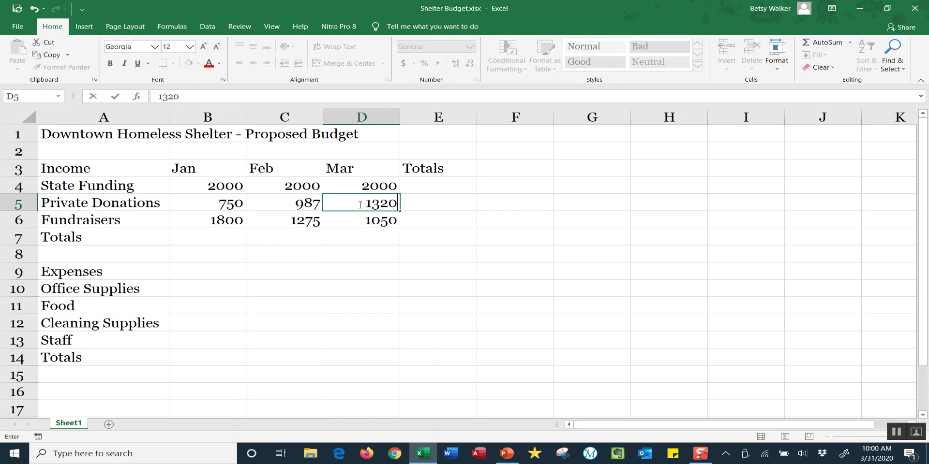
pyautogui.press('Return')
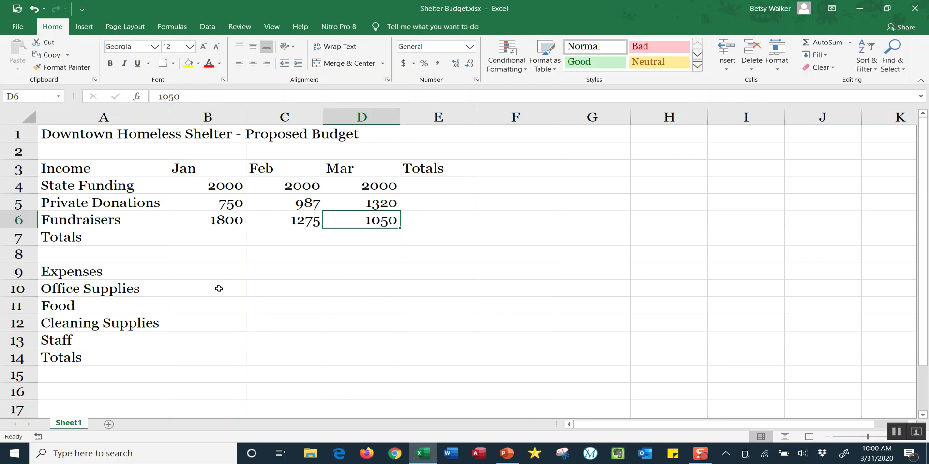
# - Within B10:D13, enter 150, 1000, 275 and 3000 into B10–B13 for January expenses
pyautogui.moveTo(219, 288); pyautogui.dragTo(336, 338)
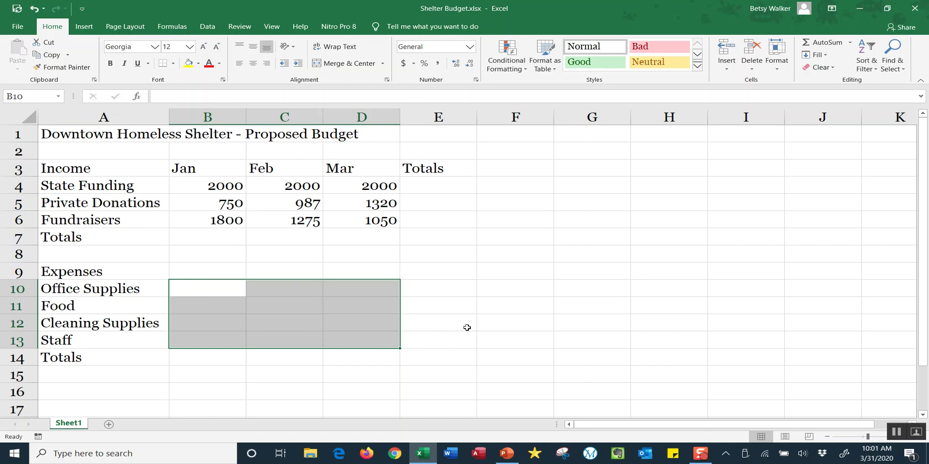
pyautogui.write('150')
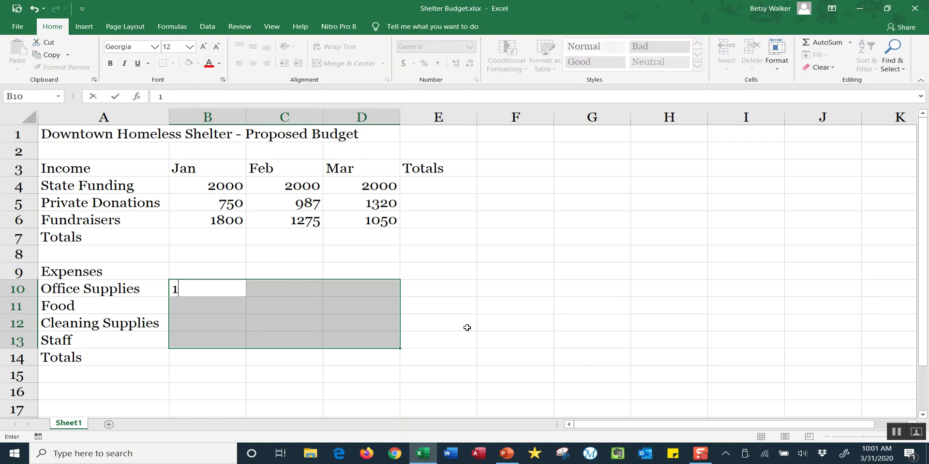
pyautogui.press('Return')
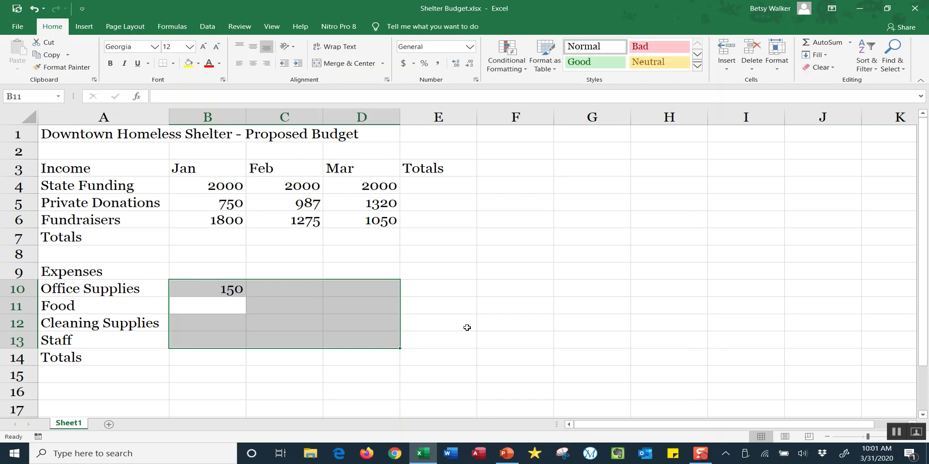
pyautogui.write('1000')
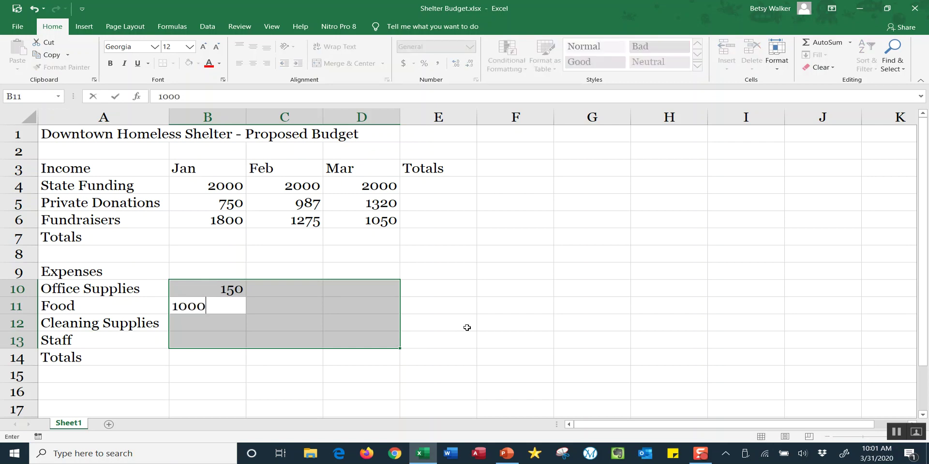
pyautogui.press('Return')
pyautogui.write('275')
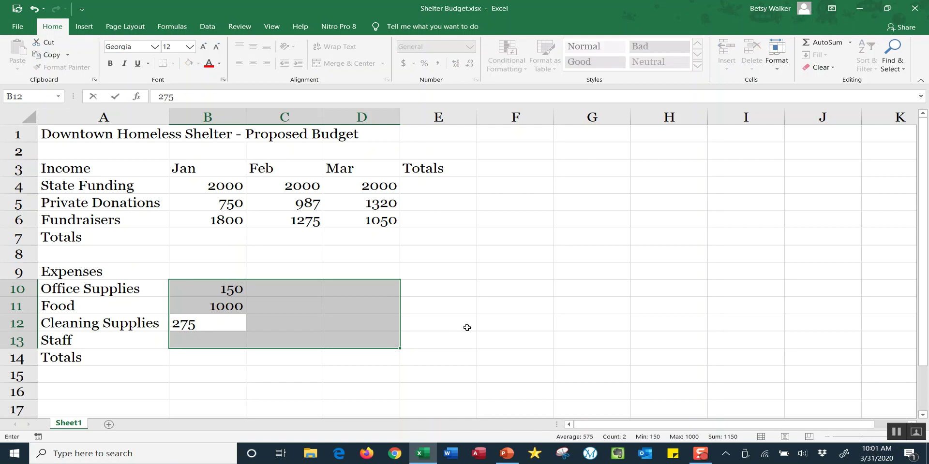
pyautogui.press('Return')
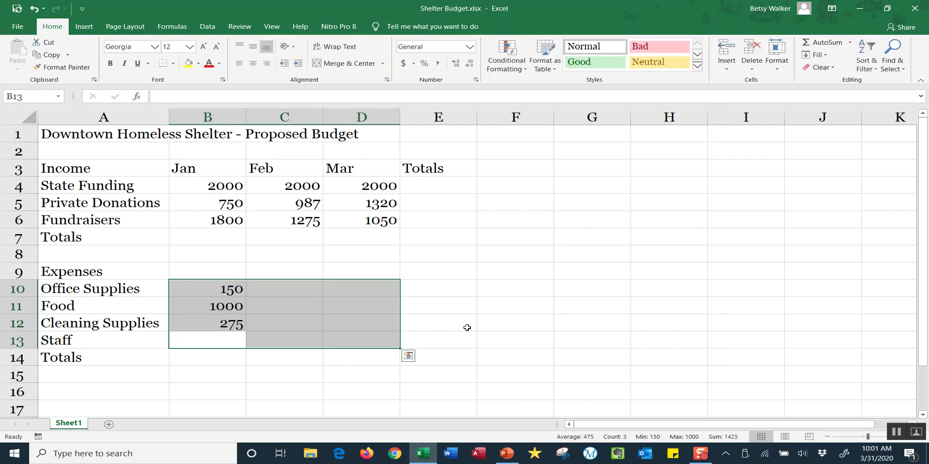
pyautogui.write('3000')
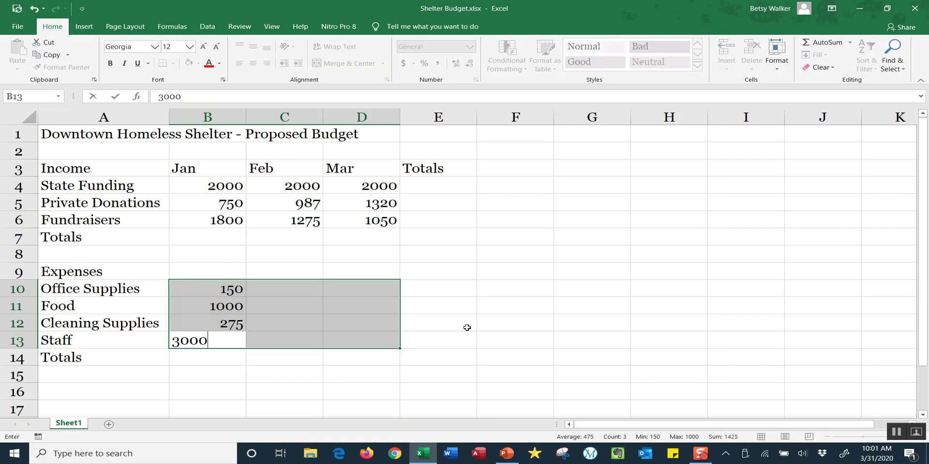
pyautogui.press('Return')
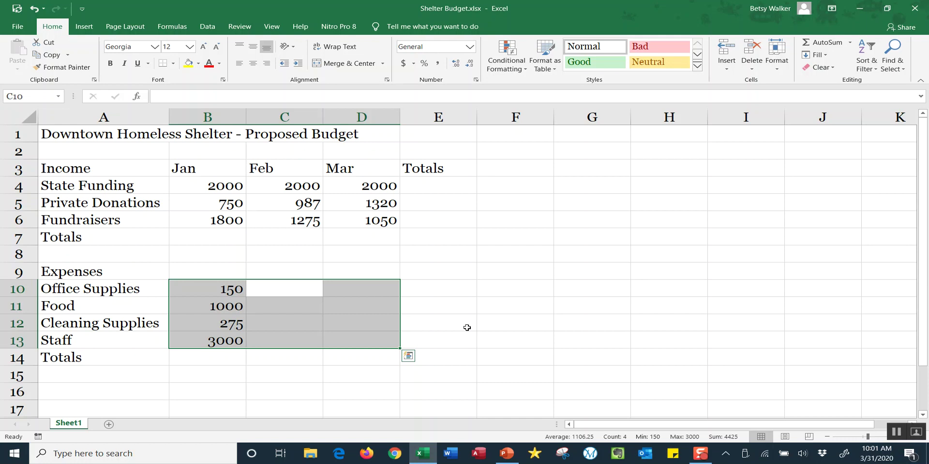
# - Enter the Feb expenses: 100, 1385, 275 and 3000
pyautogui.write('100')
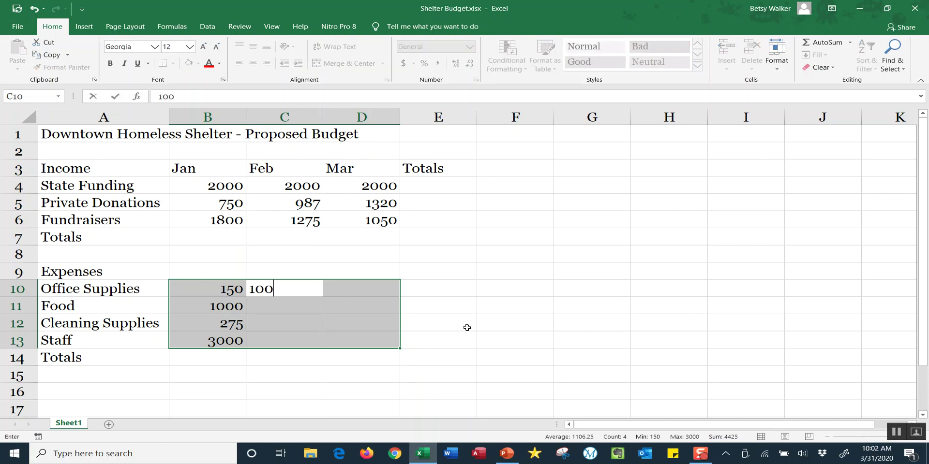
pyautogui.press('Return')
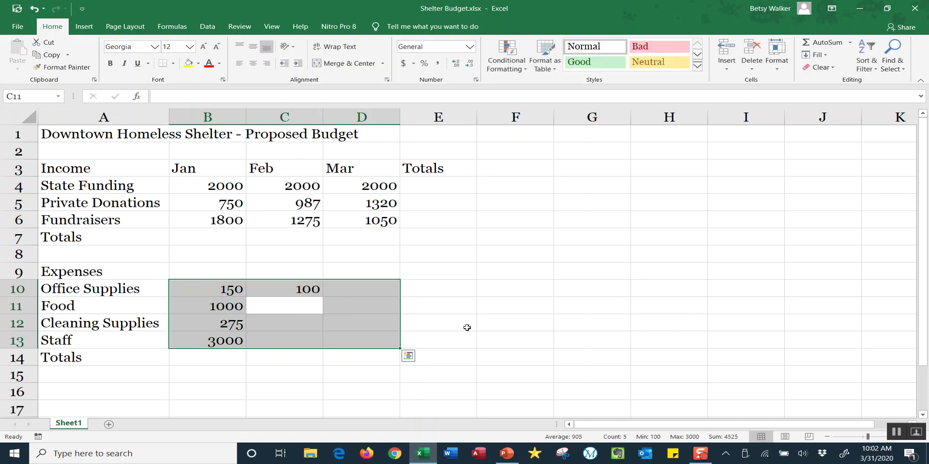
pyautogui.write('1385')
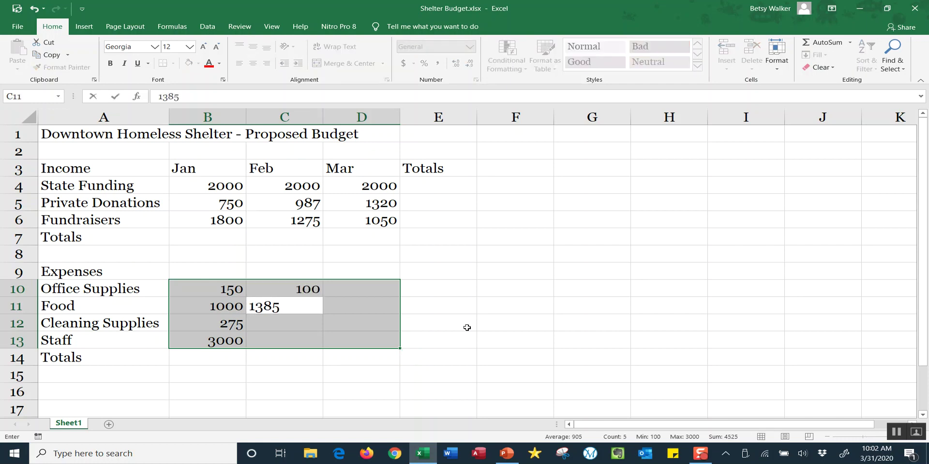
pyautogui.press('Return')
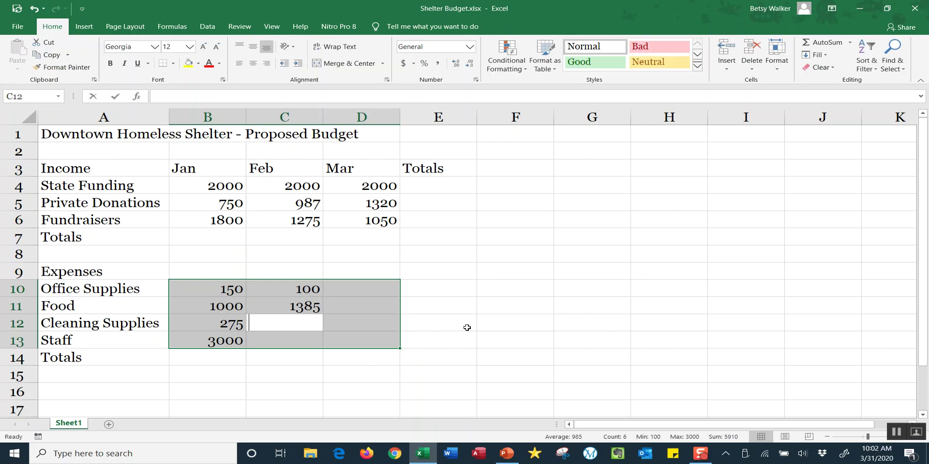
pyautogui.write('275')
pyautogui.press('Return')
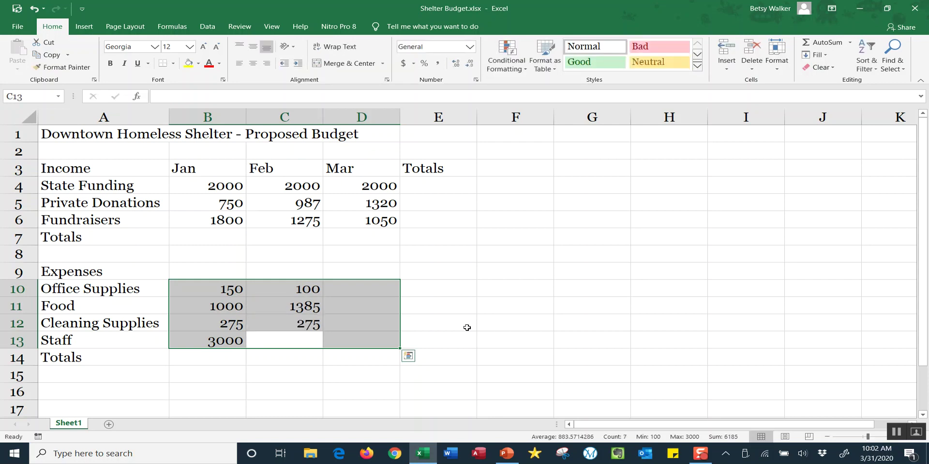
pyautogui.write('3000')
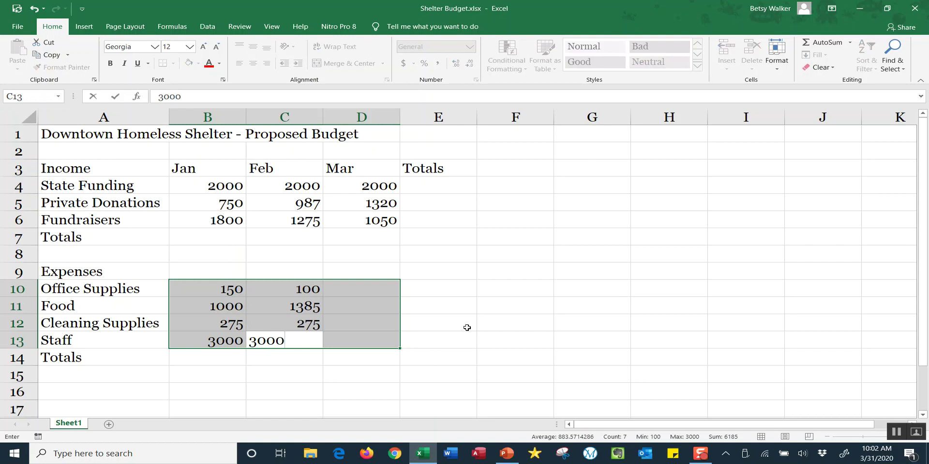
pyautogui.press('Return')
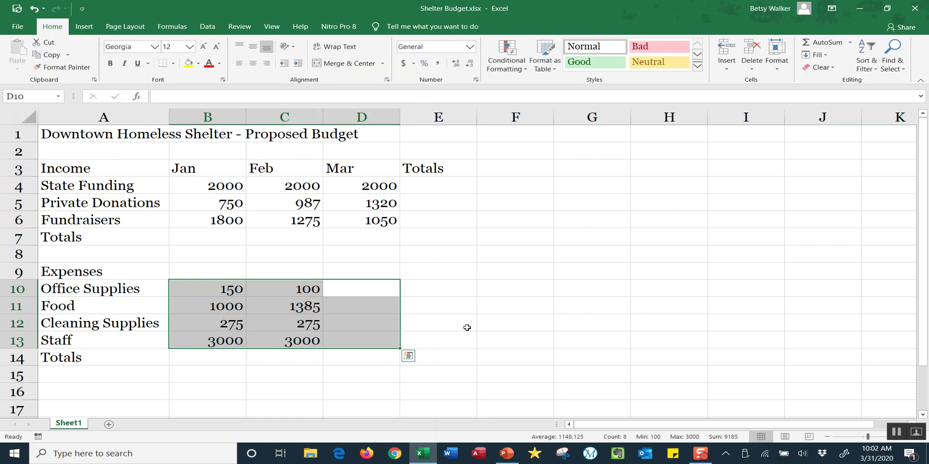
# - Enter the Mar expenses: 125, 975, 275 and 3000
pyautogui.write('125')
pyautogui.press('Return')
pyautogui.write('975')
pyautogui.press('Return')
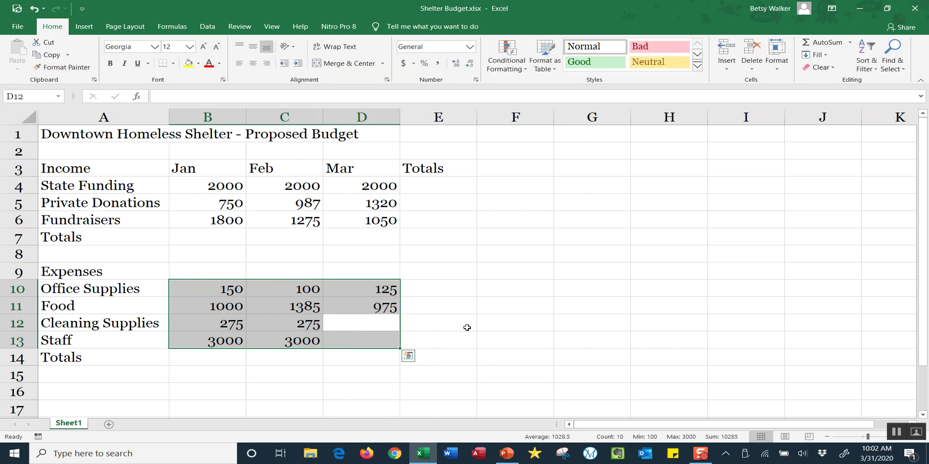
pyautogui.write('275')
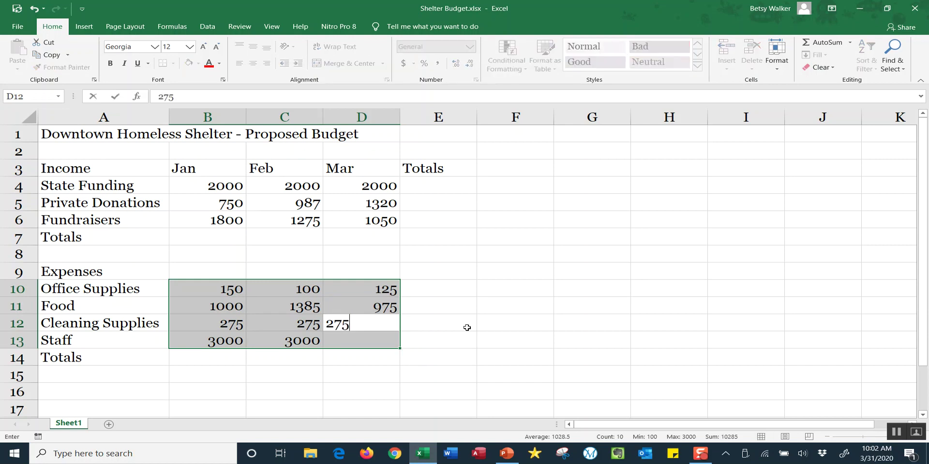
pyautogui.press('Return')
pyautogui.write('3000')
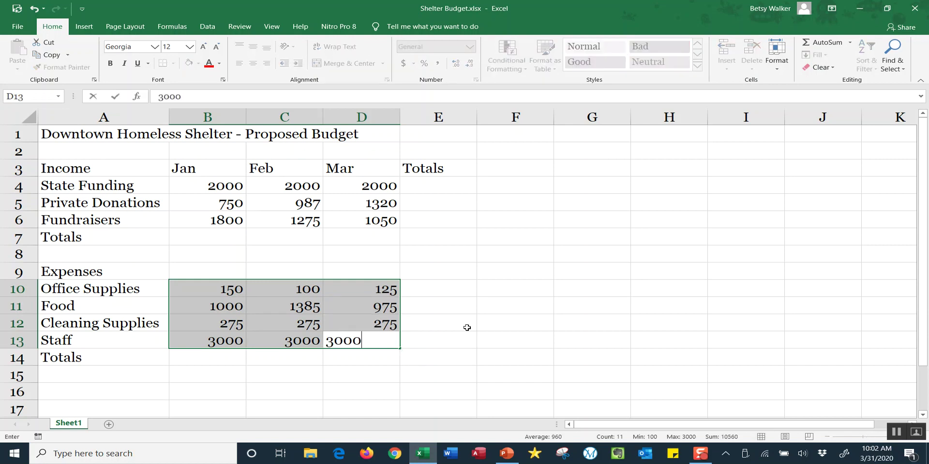
pyautogui.press('Return')
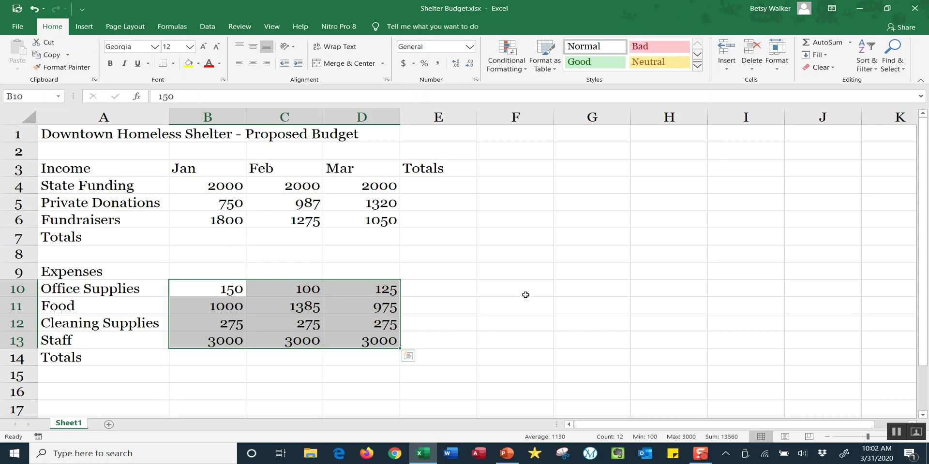
pyautogui.click(599, 172)
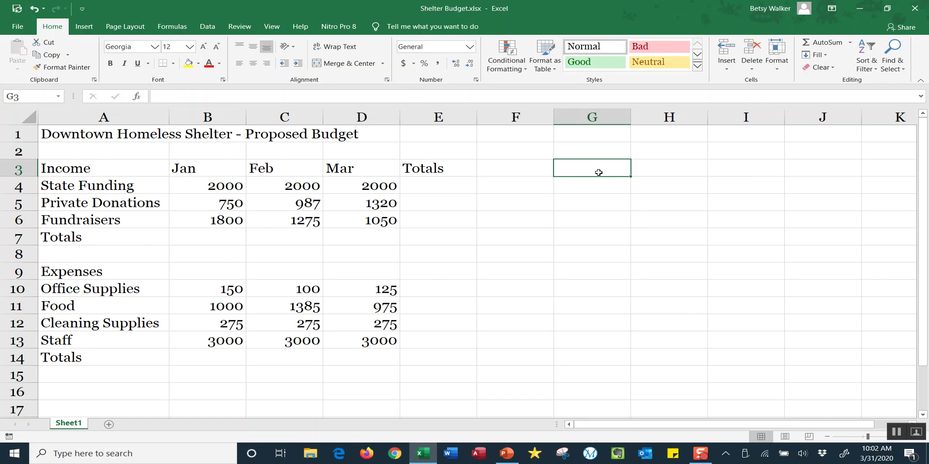
pyautogui.click(423, 189)
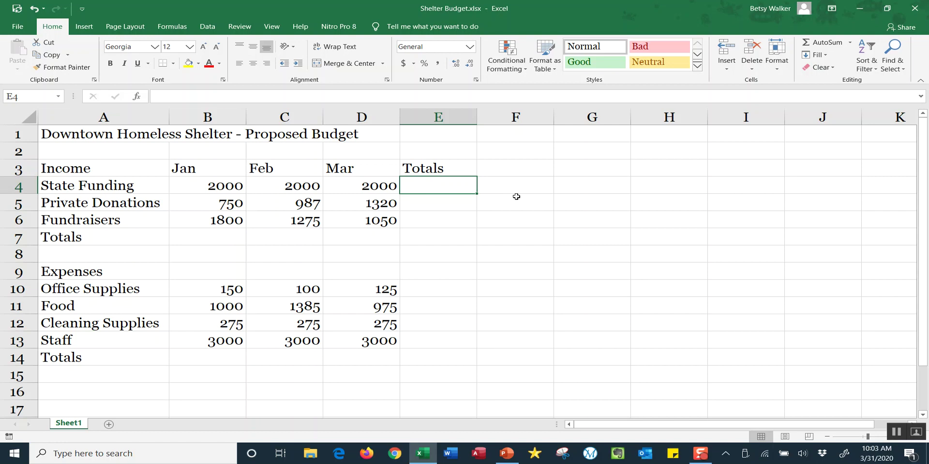
# - Make E4 the formula =2000+2000+2000 so the State Funding total shows 6000
pyautogui.write('2000')
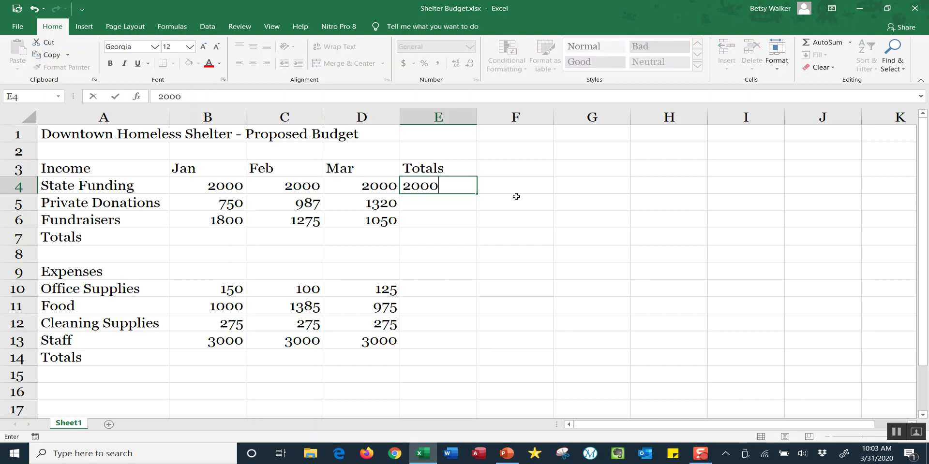
pyautogui.write('+2000+2000')
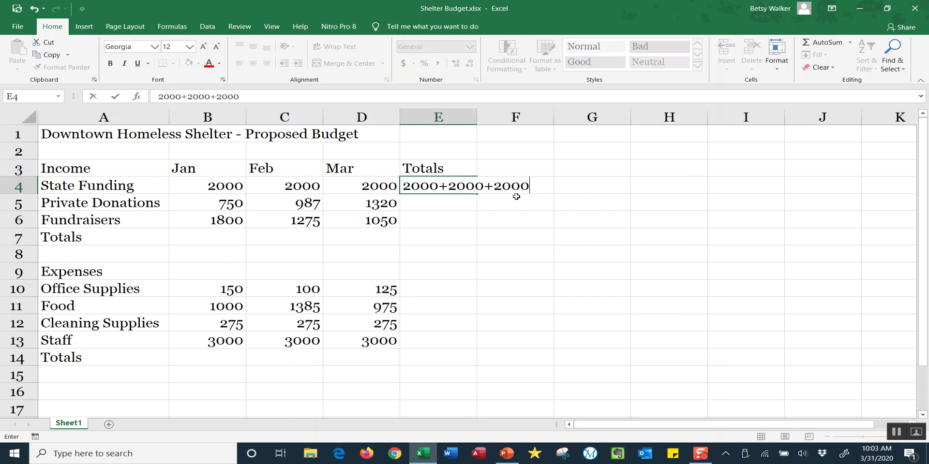
pyautogui.press('Return')
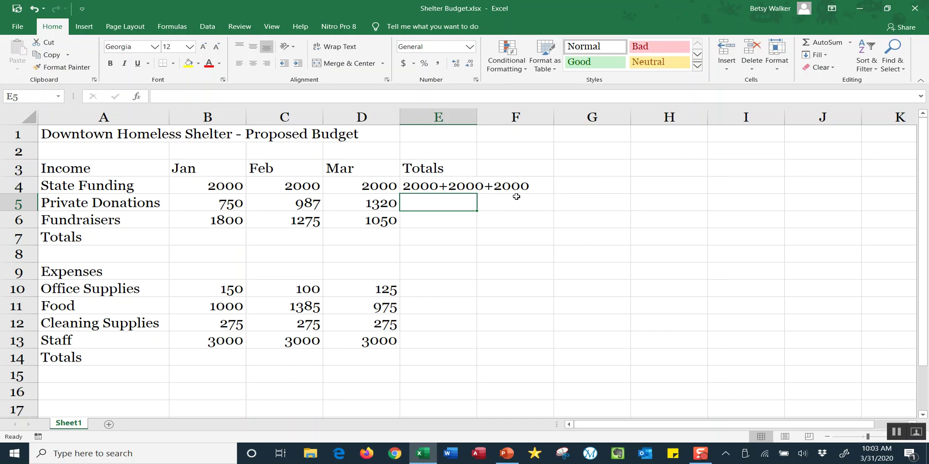
pyautogui.click(451, 186)
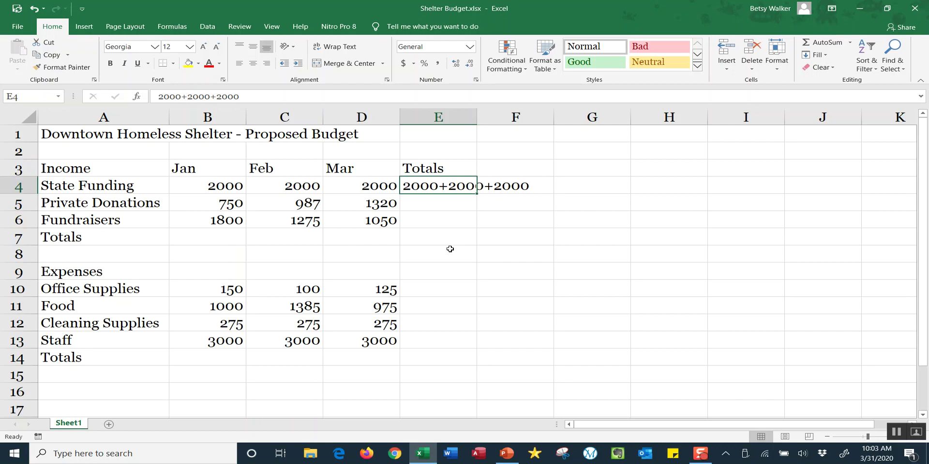
pyautogui.click(158, 96)
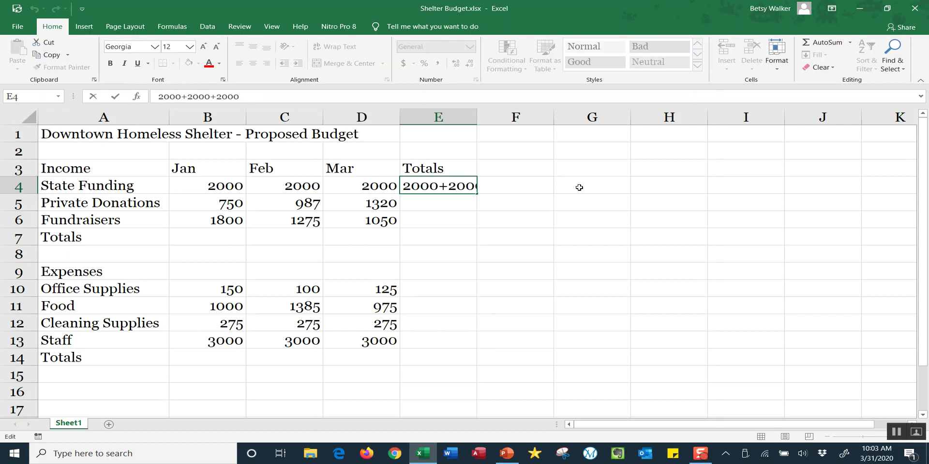
pyautogui.write('=')
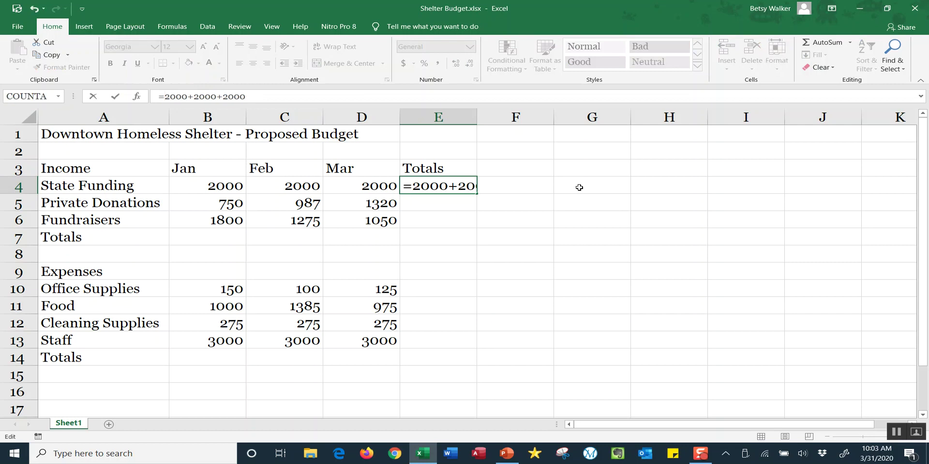
pyautogui.press('Return')
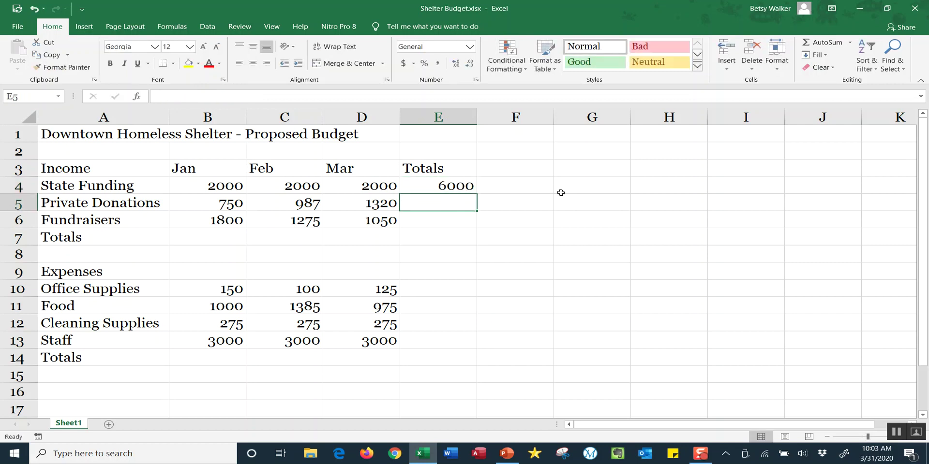
pyautogui.click(450, 184)
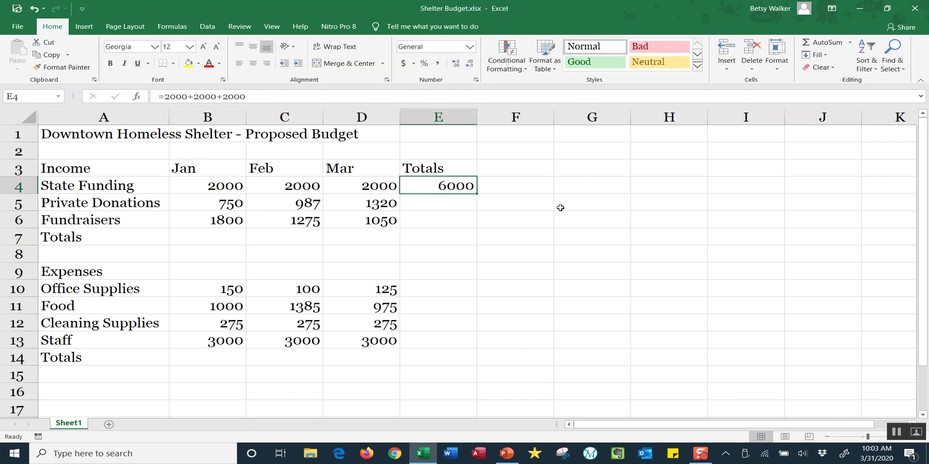
# - Delete the State Funding total from cell E4
pyautogui.click(455, 205)
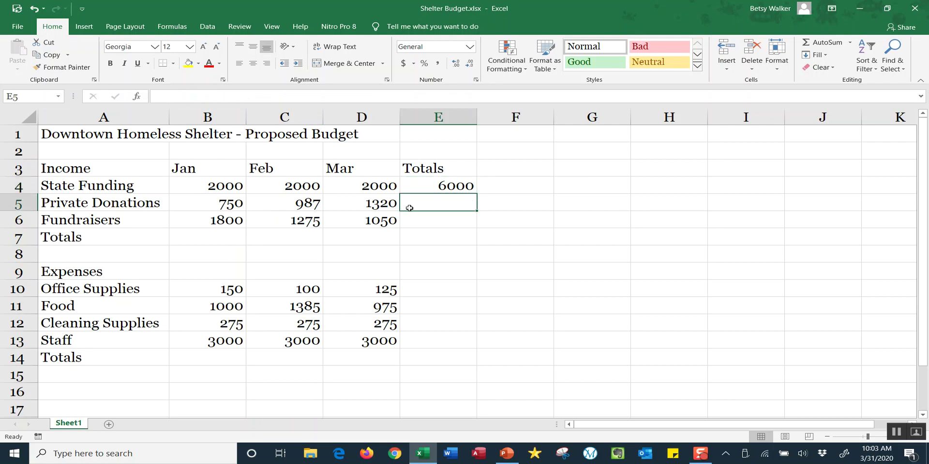
pyautogui.click(435, 221)
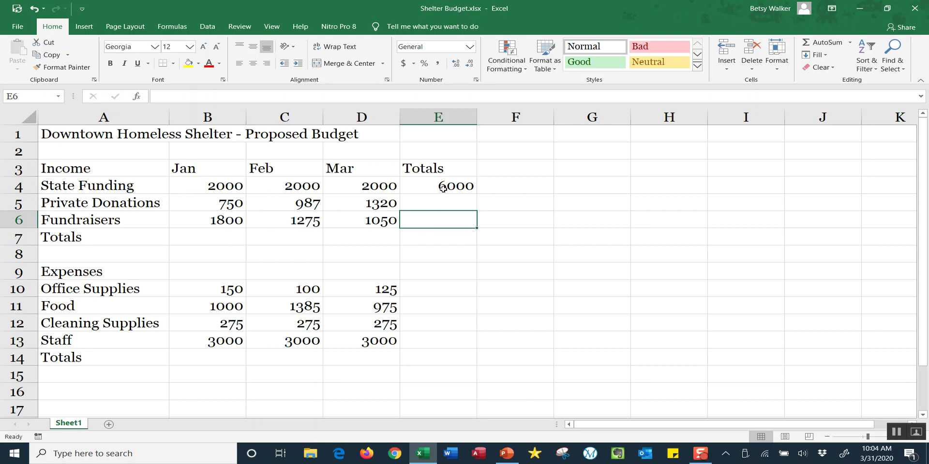
pyautogui.click(446, 190)
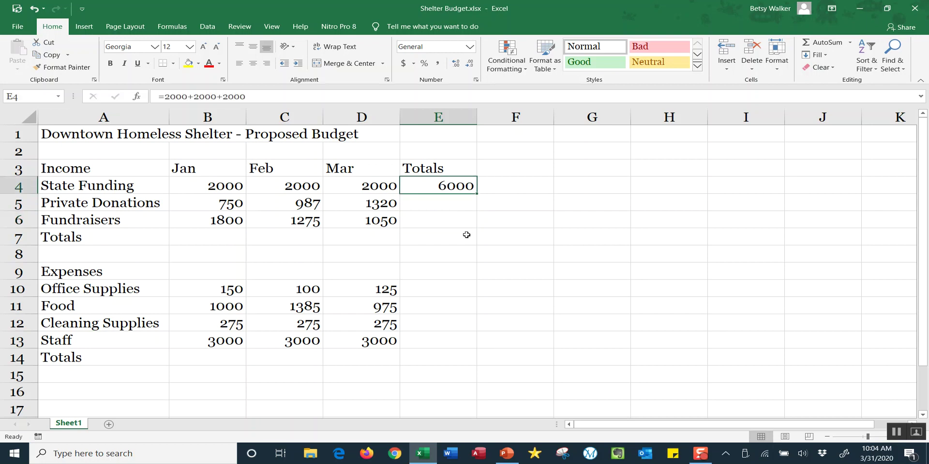
pyautogui.press('Delete')
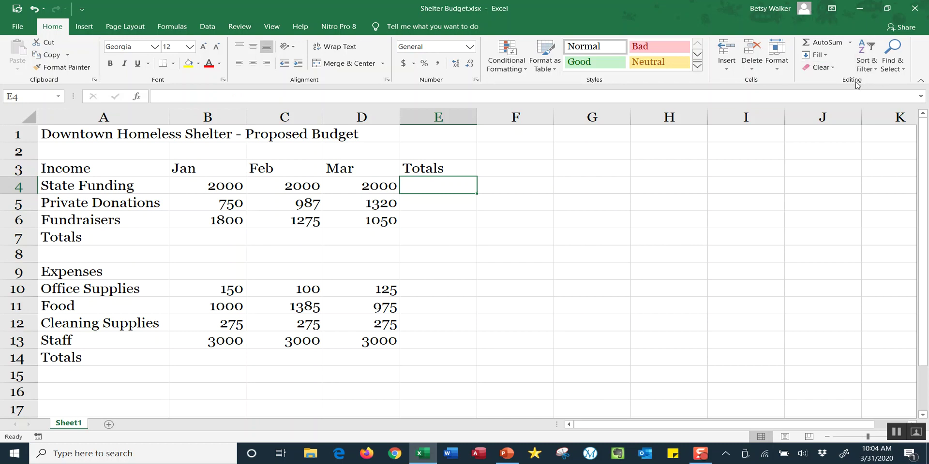
# - Insert =SUM(B4:D4) in E4 with AutoSum so State Funding totals 6000
pyautogui.click(823, 44)
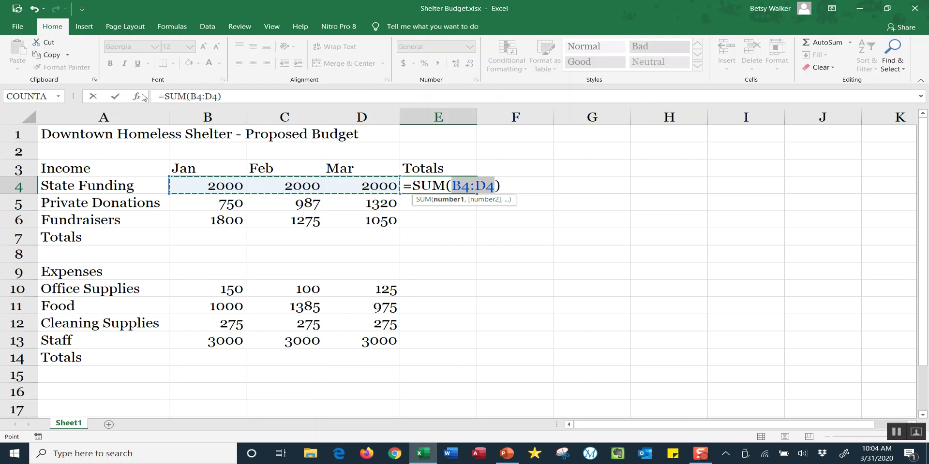
pyautogui.click(115, 97)
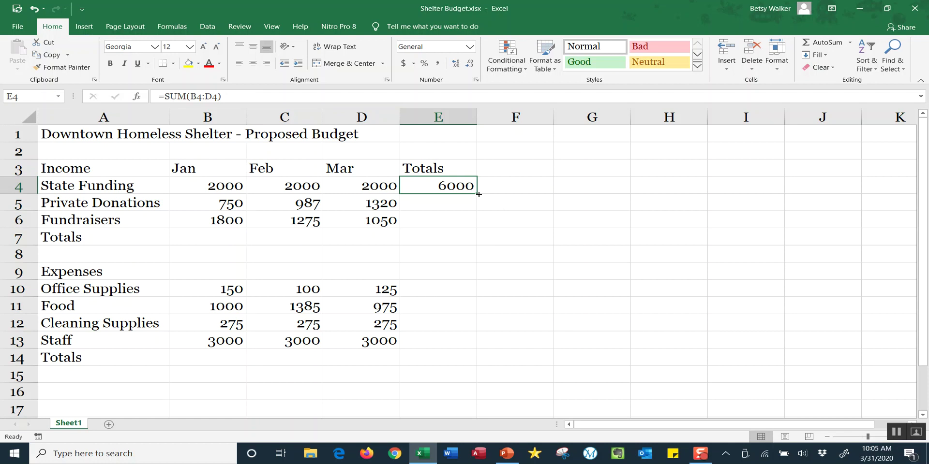
# - Fill E4's SUM formula down through E7 and check the copied formulas
pyautogui.moveTo(478, 194); pyautogui.dragTo(478, 244)
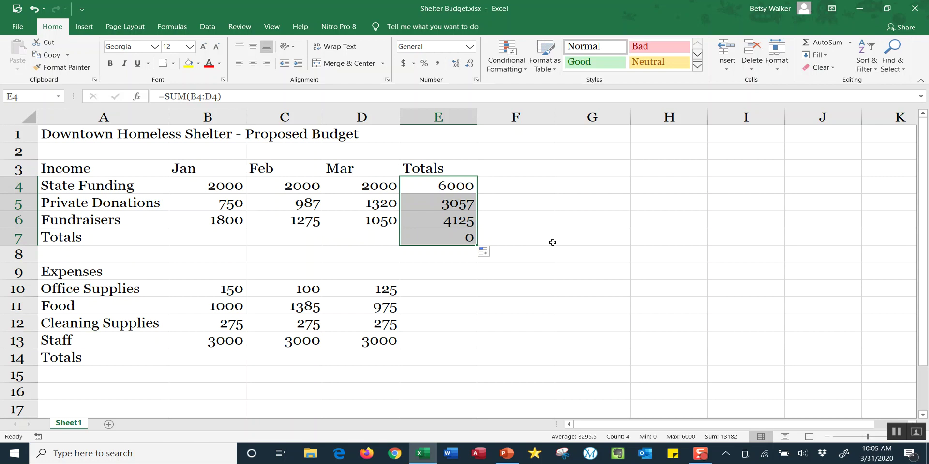
pyautogui.click(457, 185)
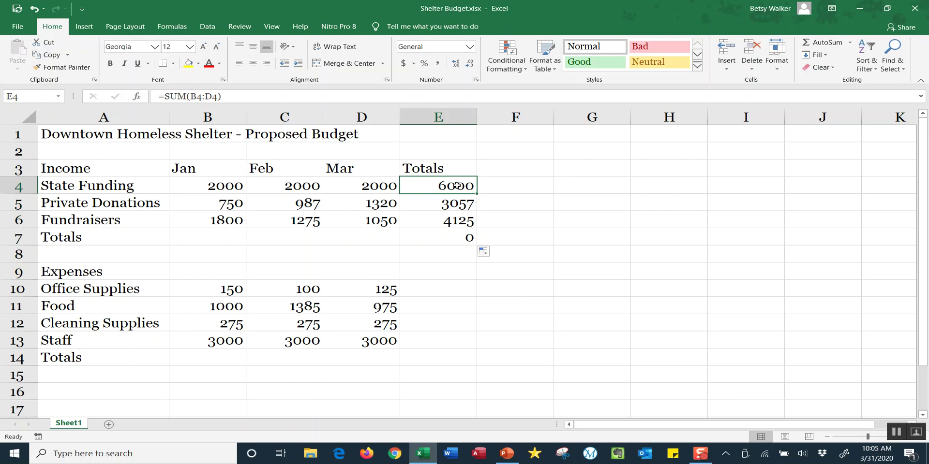
pyautogui.press('Down')
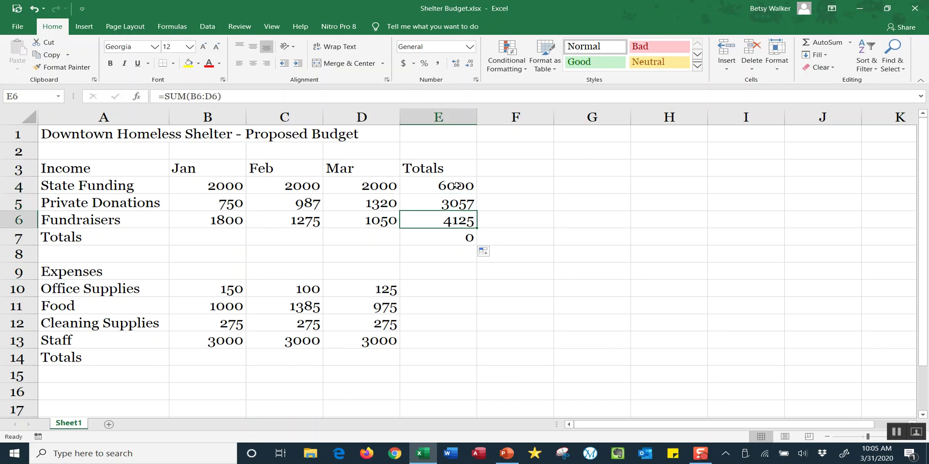
pyautogui.press('Down')
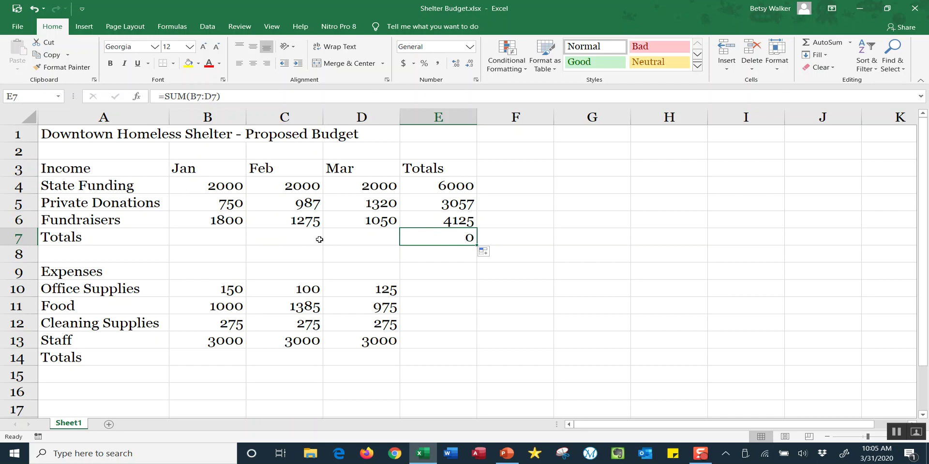
# - Total monthly income in B7:D7 (4550, 4262, 4370) and begin an Office Supplies AutoSum in E10
pyautogui.click(211, 239)
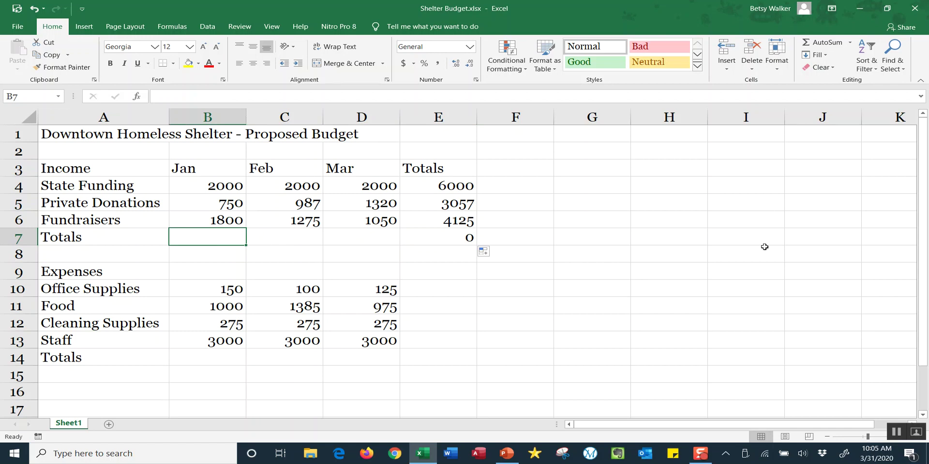
pyautogui.click(824, 43)
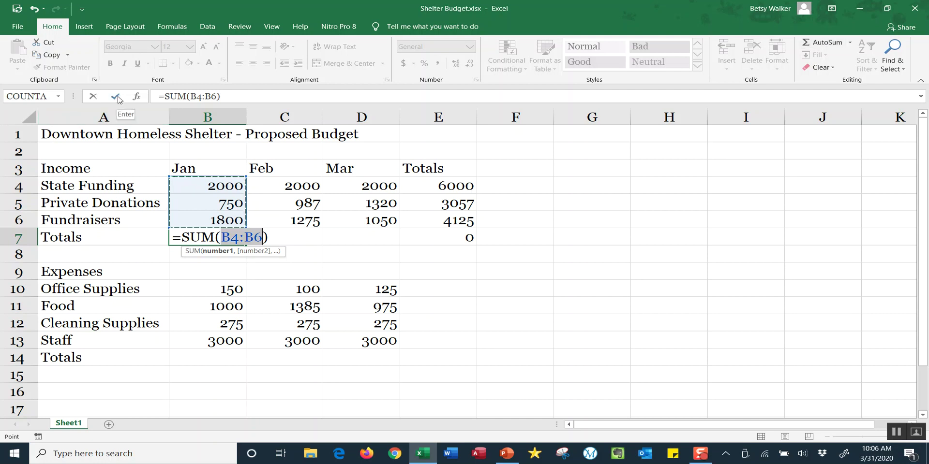
pyautogui.click(118, 97)
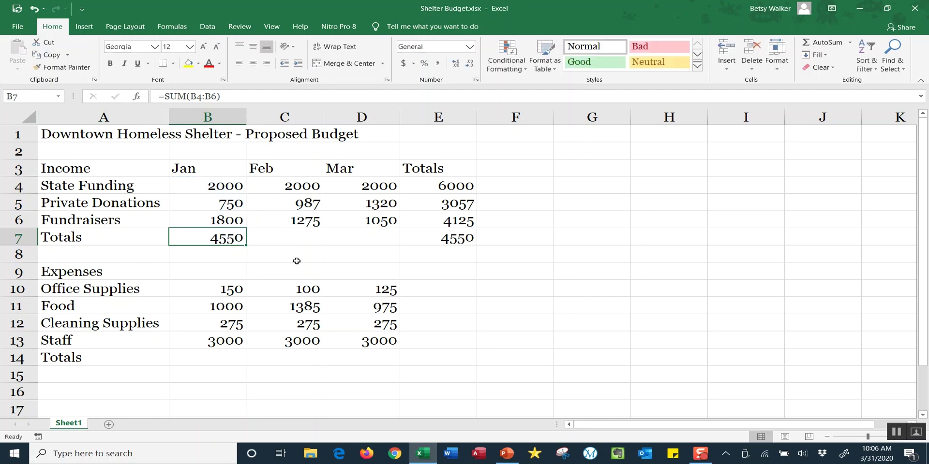
pyautogui.click(433, 237)
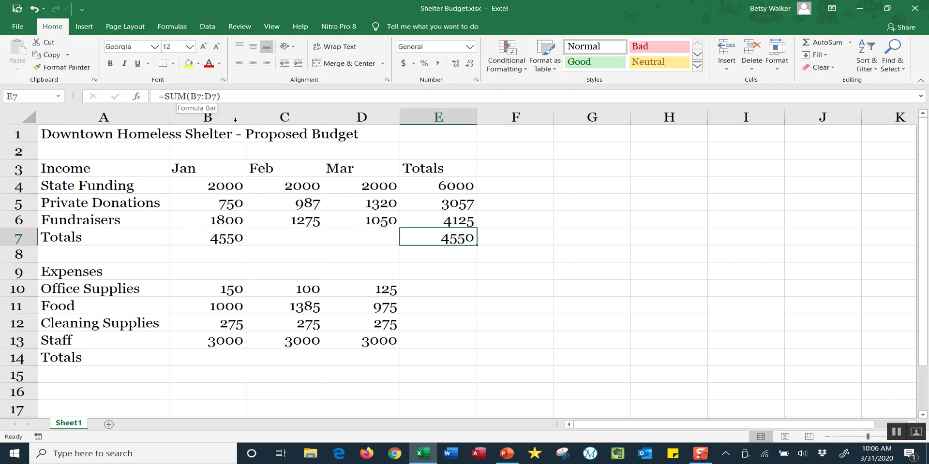
pyautogui.click(225, 240)
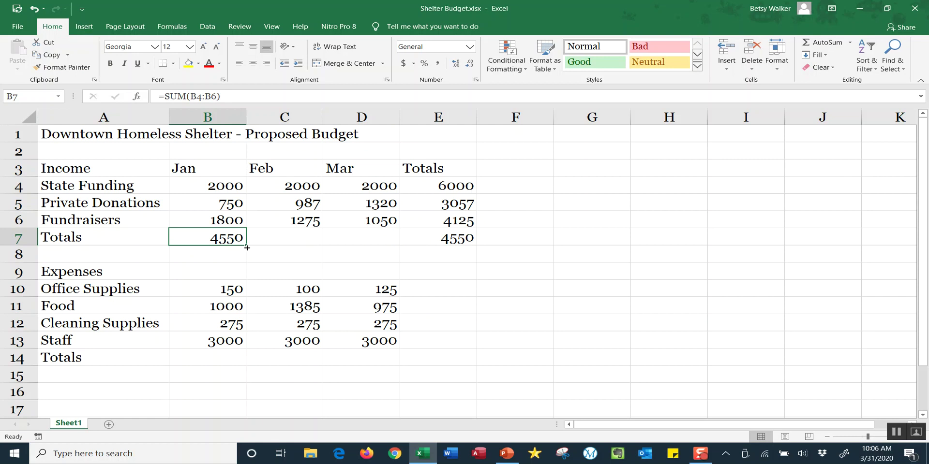
pyautogui.moveTo(246, 247); pyautogui.dragTo(387, 247)
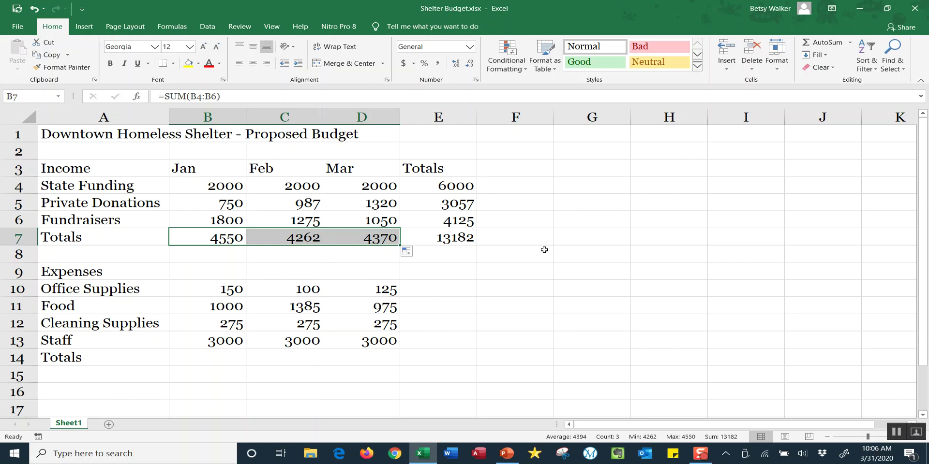
pyautogui.click(440, 287)
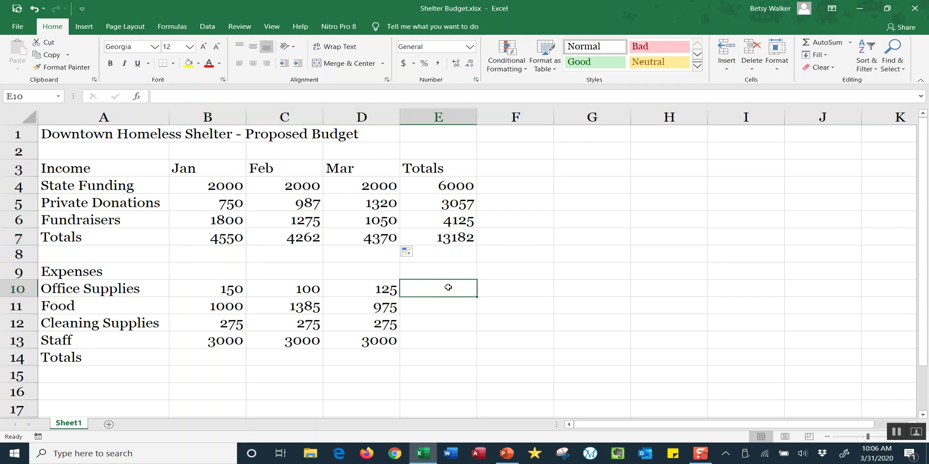
pyautogui.click(824, 42)
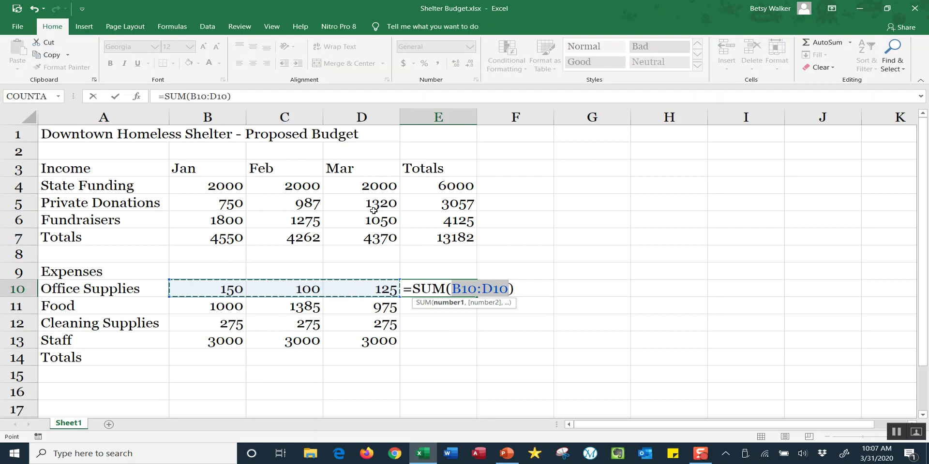
# - Fill expense totals down E10:E14 and across B14:D14 (4425, 4760, 4375), giving 13560
pyautogui.click(116, 97)
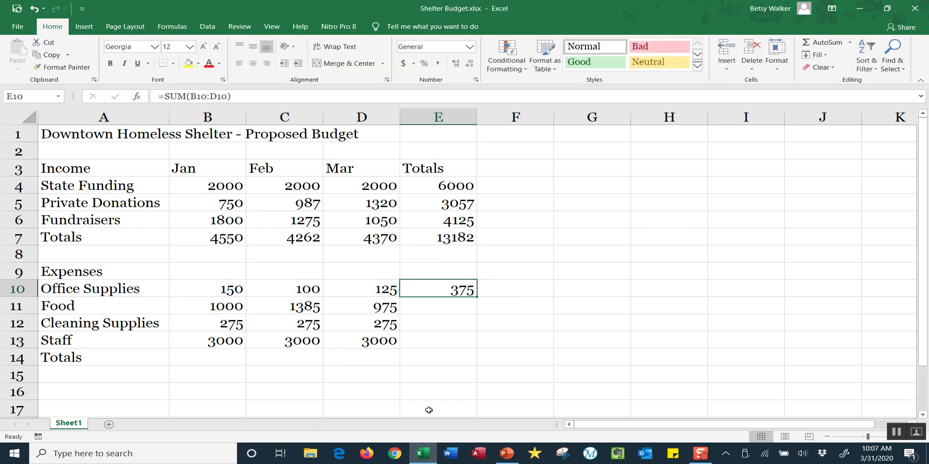
pyautogui.moveTo(478, 297); pyautogui.dragTo(479, 362)
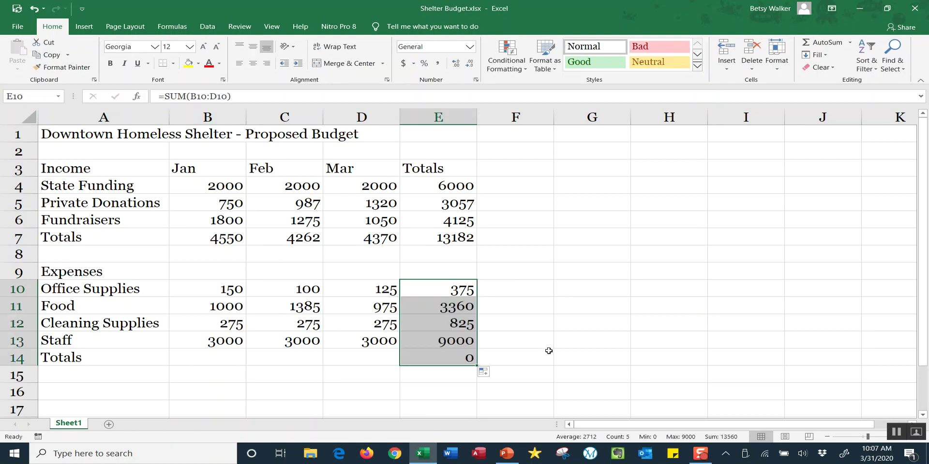
pyautogui.click(211, 360)
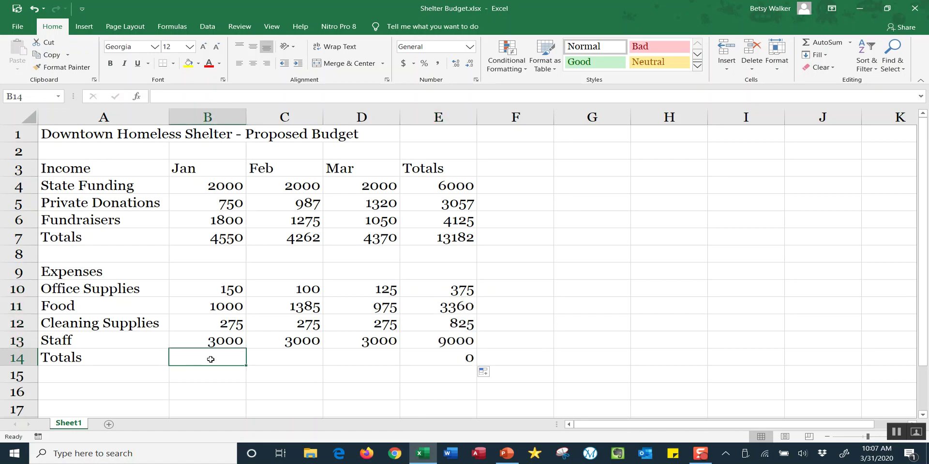
pyautogui.click(824, 45)
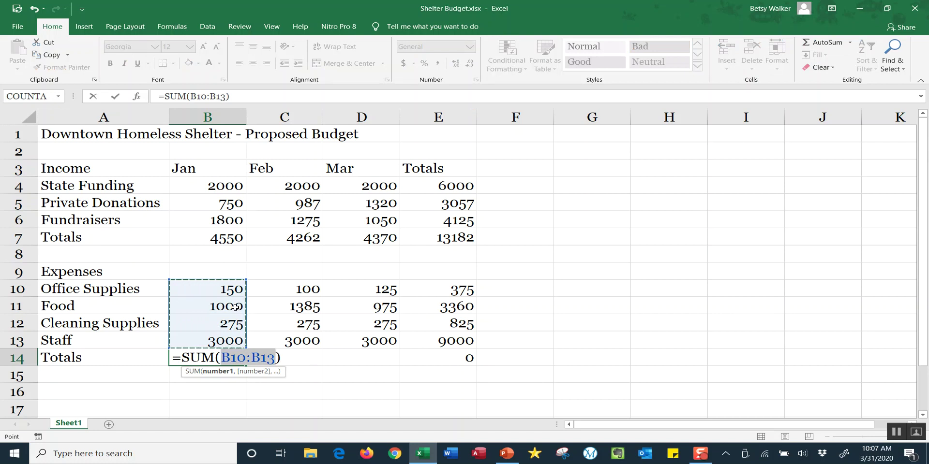
pyautogui.click(115, 99)
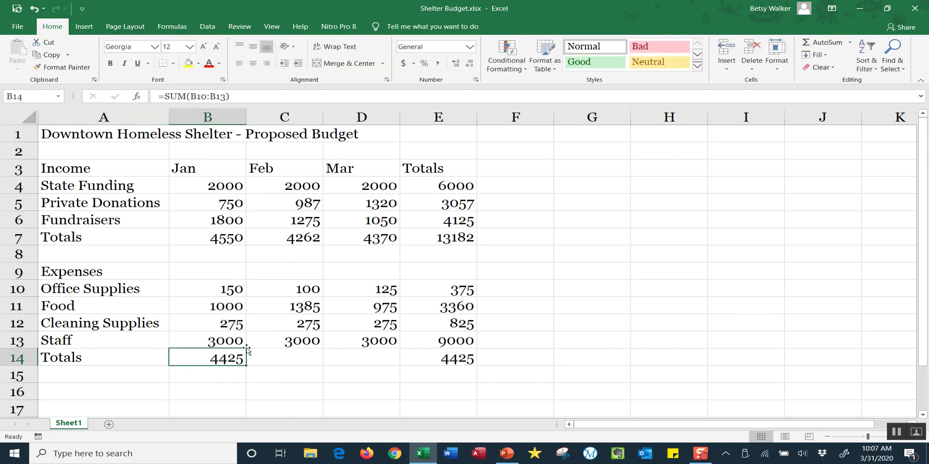
pyautogui.moveTo(247, 367); pyautogui.dragTo(381, 364)
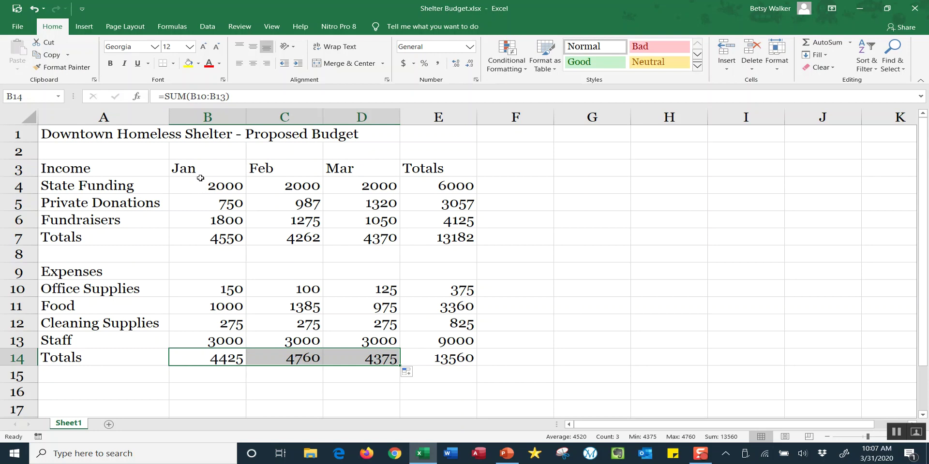
pyautogui.click(216, 188)
pyautogui.moveTo(216, 188); pyautogui.dragTo(368, 223)
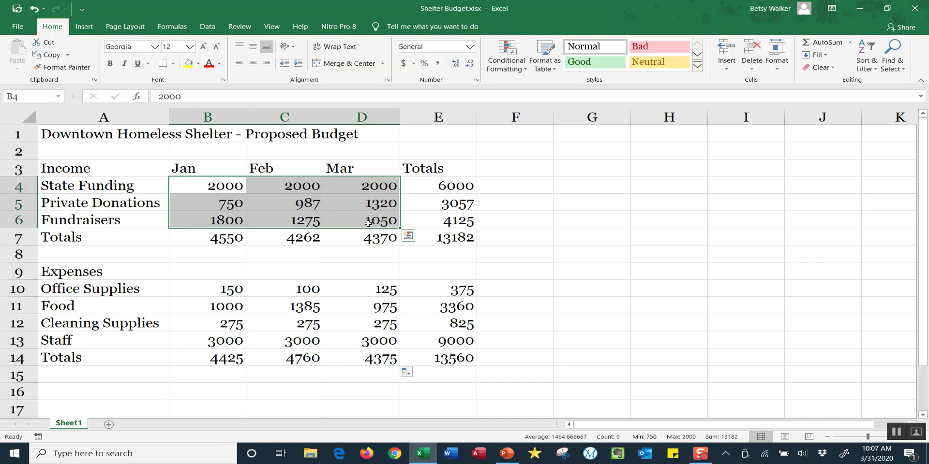
# - Apply All Borders to the income figures B4:D6 and expense figures B10:D13
pyautogui.keyDown('ctrl'); pyautogui.moveTo(217, 292); pyautogui.dragTo(357, 338); pyautogui.keyUp('ctrl')
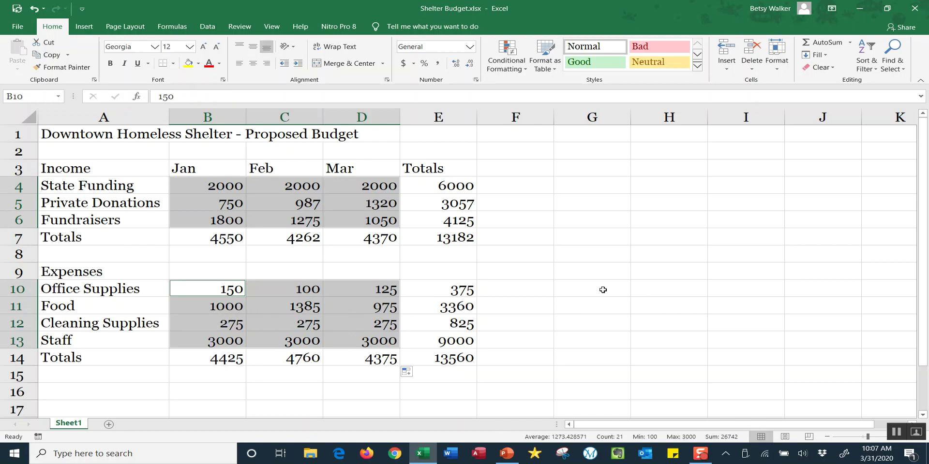
pyautogui.click(592, 255)
pyautogui.moveTo(206, 184); pyautogui.dragTo(394, 222)
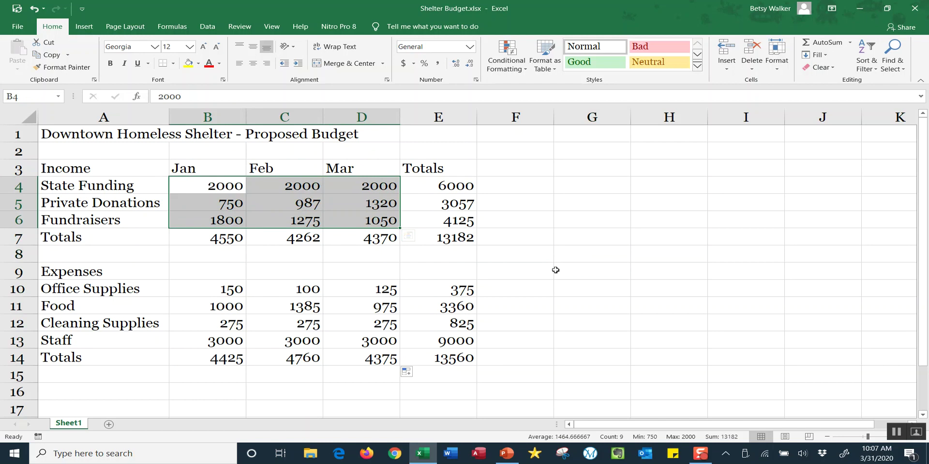
pyautogui.keyDown('ctrl'); pyautogui.moveTo(220, 289); pyautogui.dragTo(381, 336); pyautogui.keyUp('ctrl')
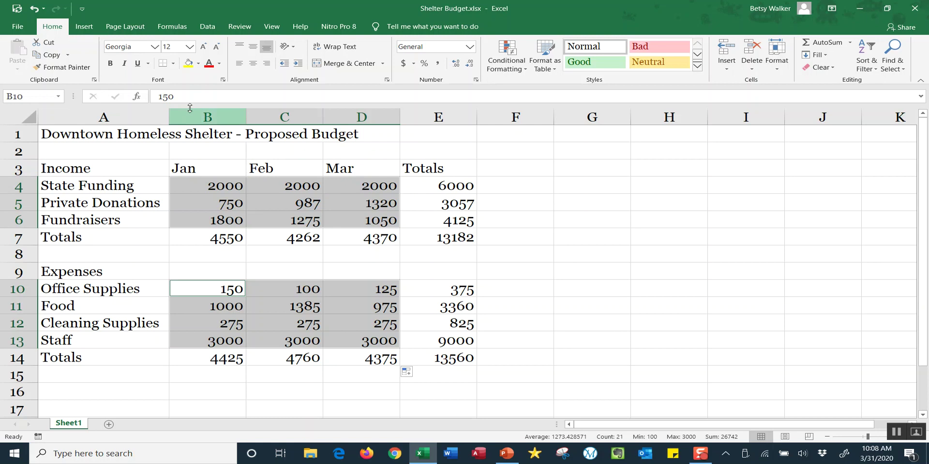
pyautogui.click(174, 63)
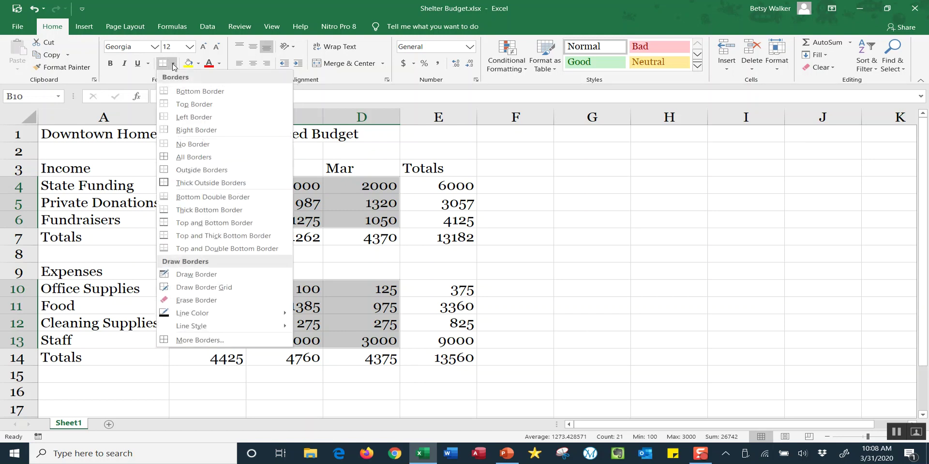
pyautogui.click(199, 158)
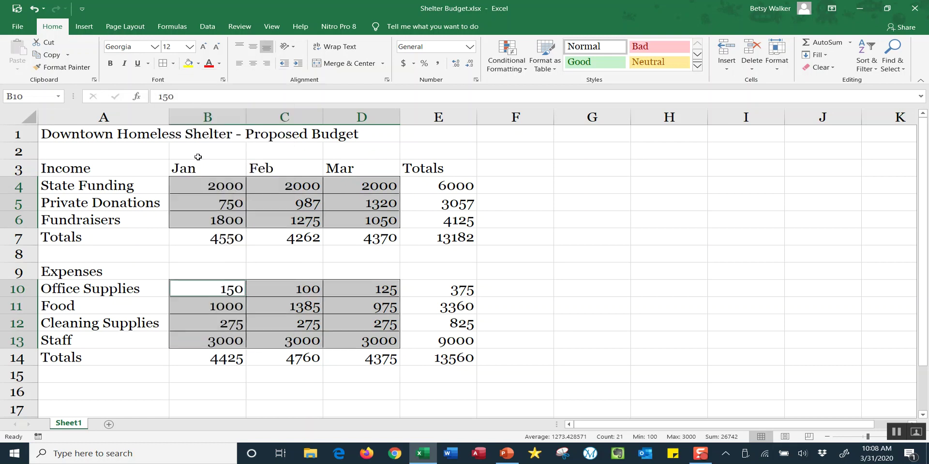
pyautogui.click(563, 230)
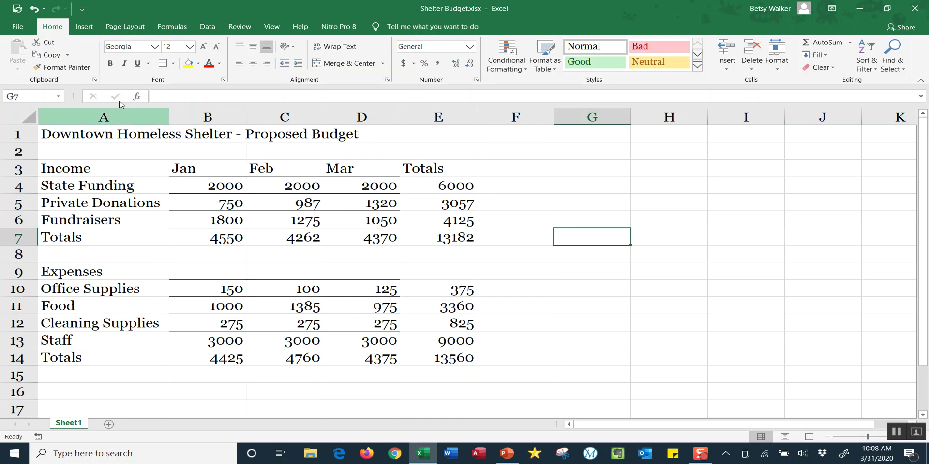
pyautogui.click(16, 28)
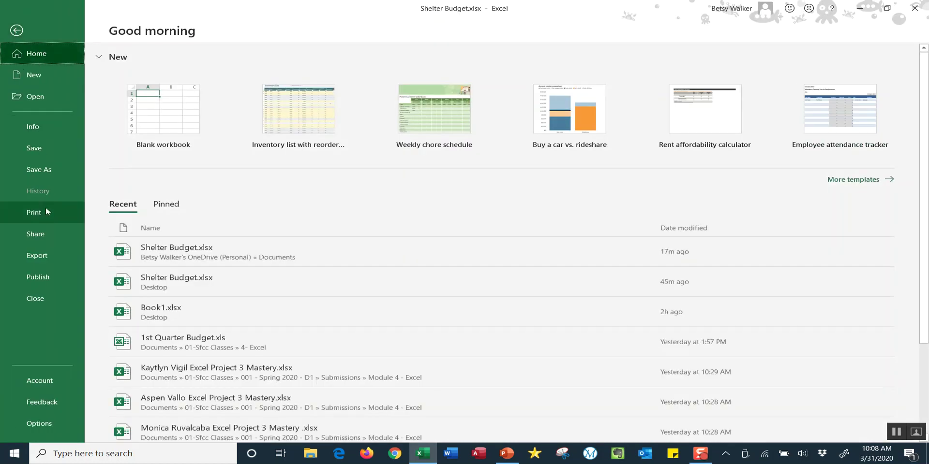
pyautogui.click(45, 213)
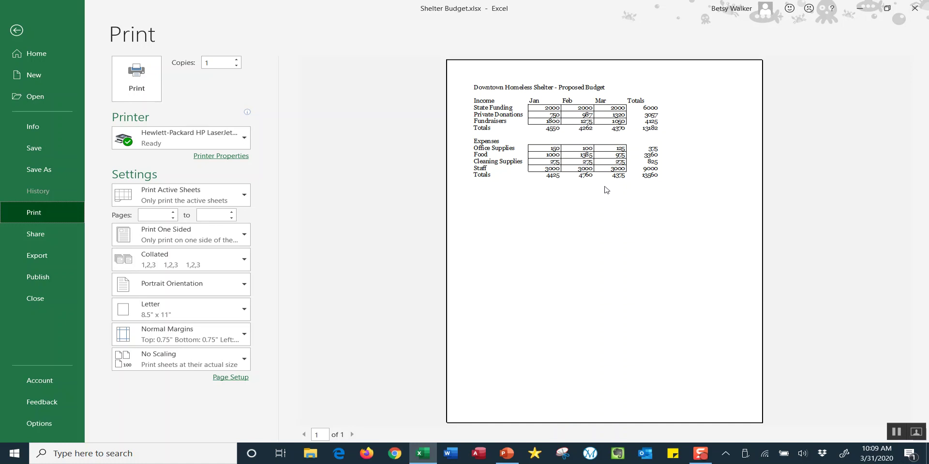
pyautogui.click(15, 32)
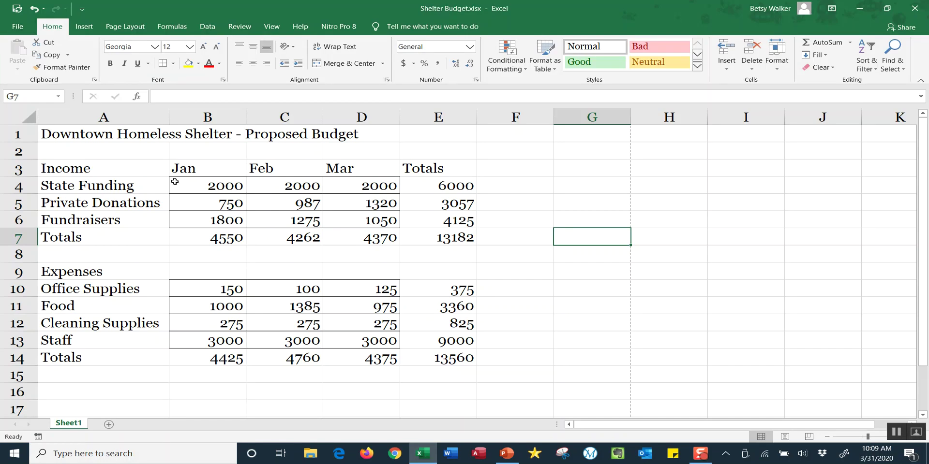
pyautogui.moveTo(187, 190); pyautogui.dragTo(365, 222)
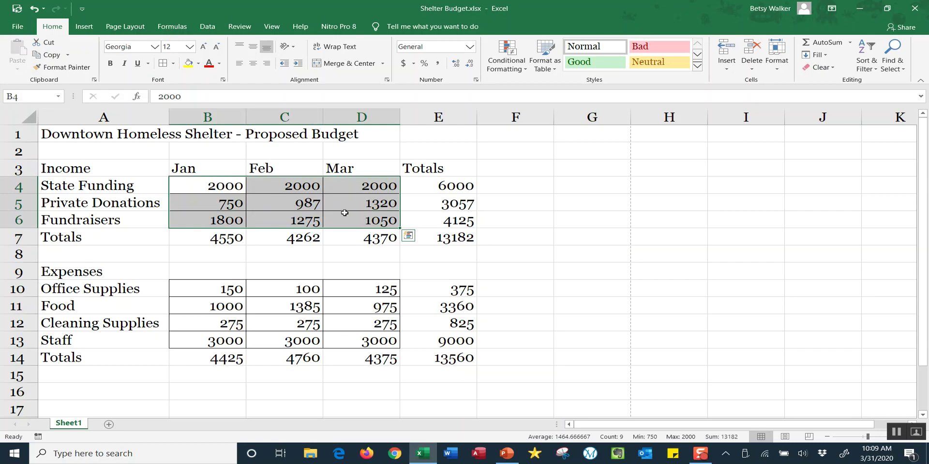
pyautogui.click(525, 217)
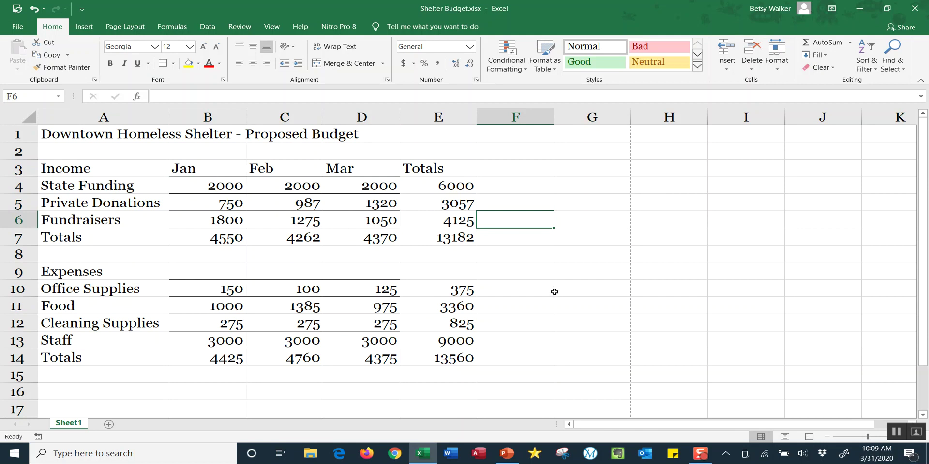
pyautogui.click(341, 207)
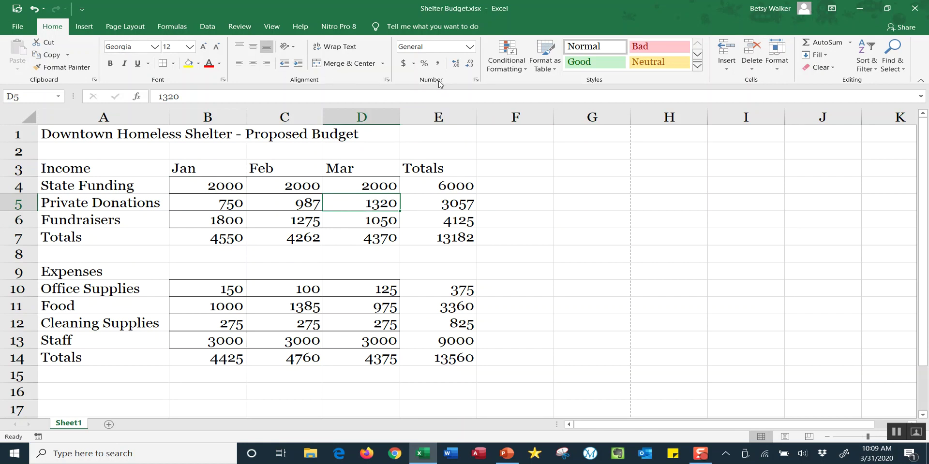
pyautogui.click(470, 47)
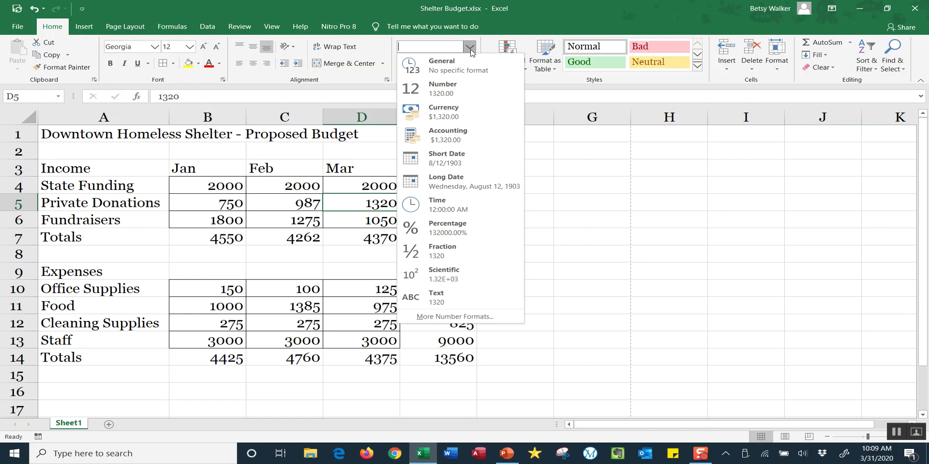
pyautogui.click(552, 221)
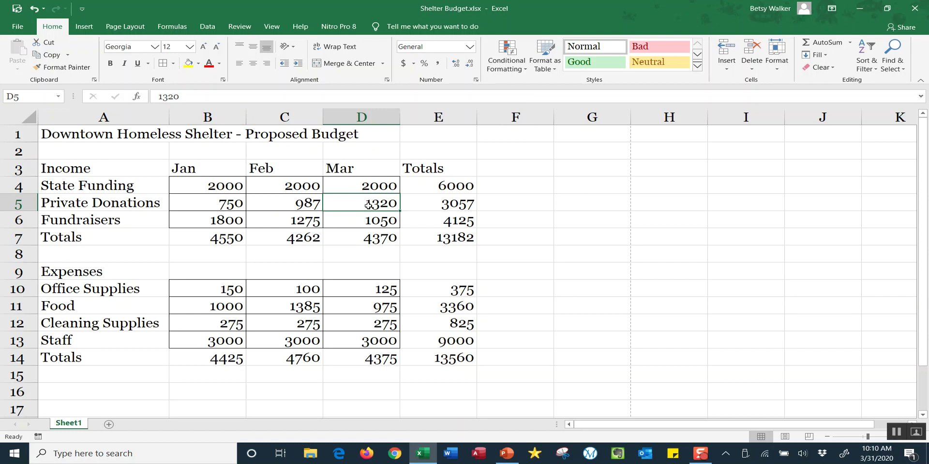
# - Change March Private Donations in D5 from 1320.00 to 1320.75
pyautogui.write('1320')
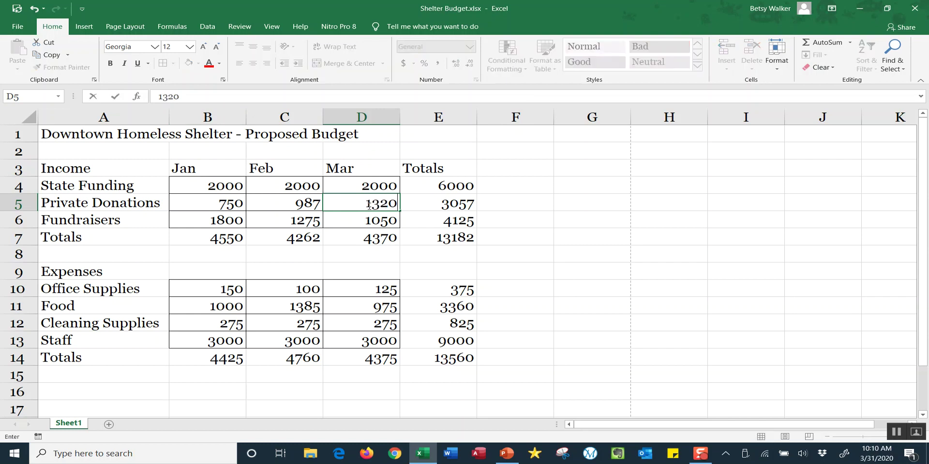
pyautogui.write('.00')
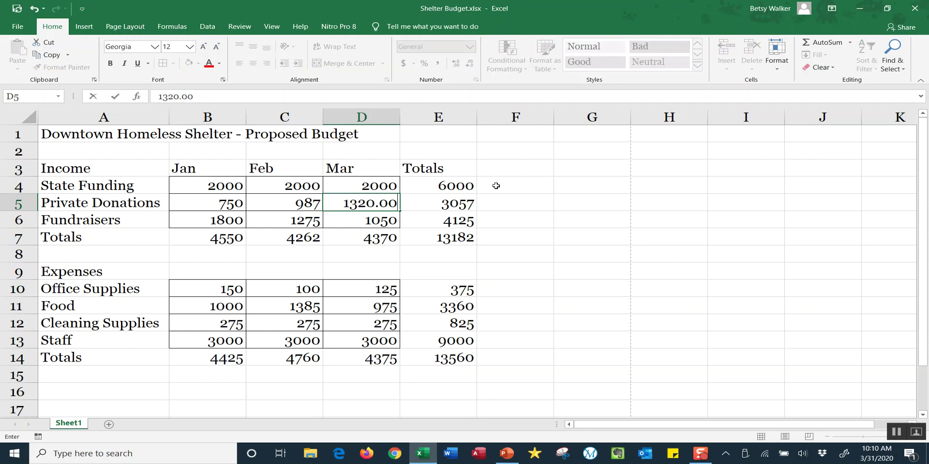
pyautogui.press('Return')
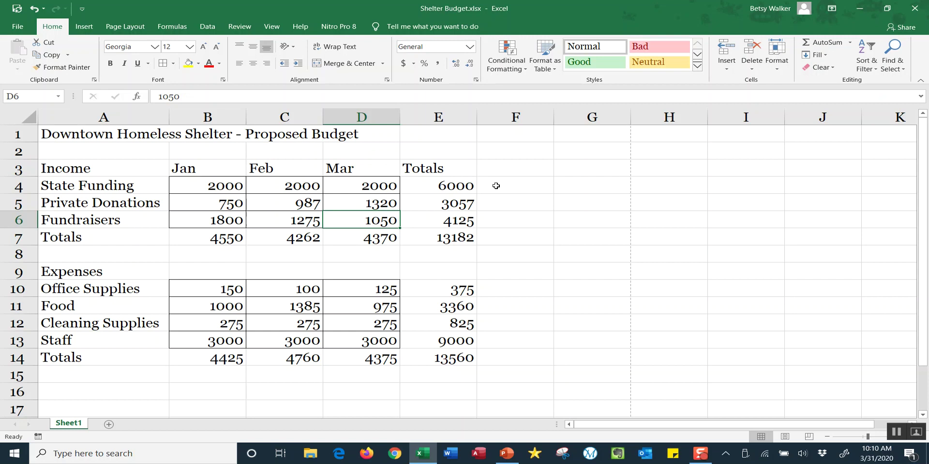
pyautogui.click(369, 204)
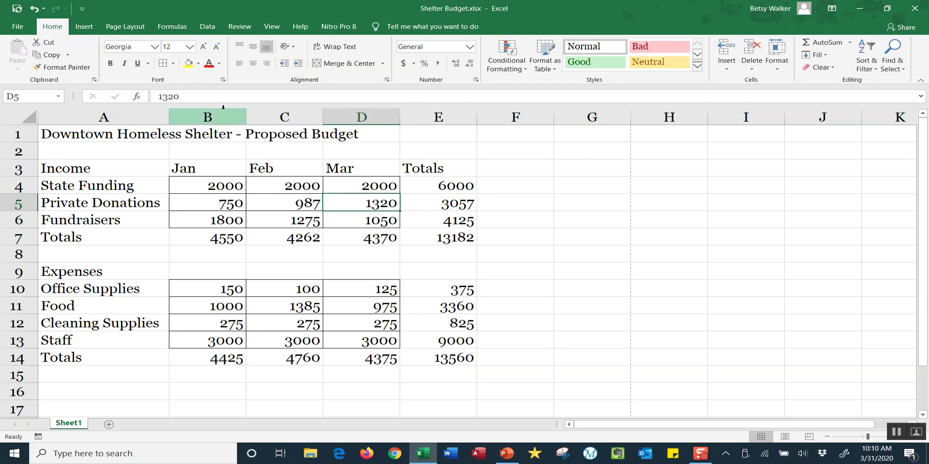
pyautogui.click(202, 96)
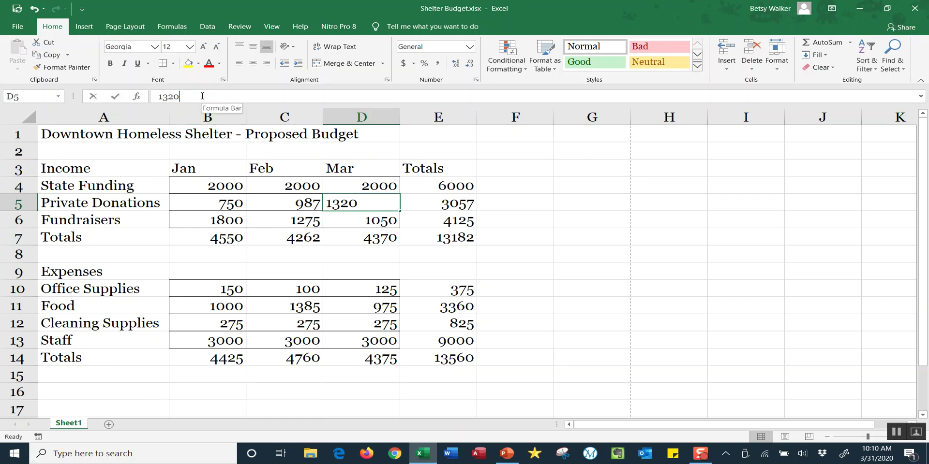
pyautogui.write('.75')
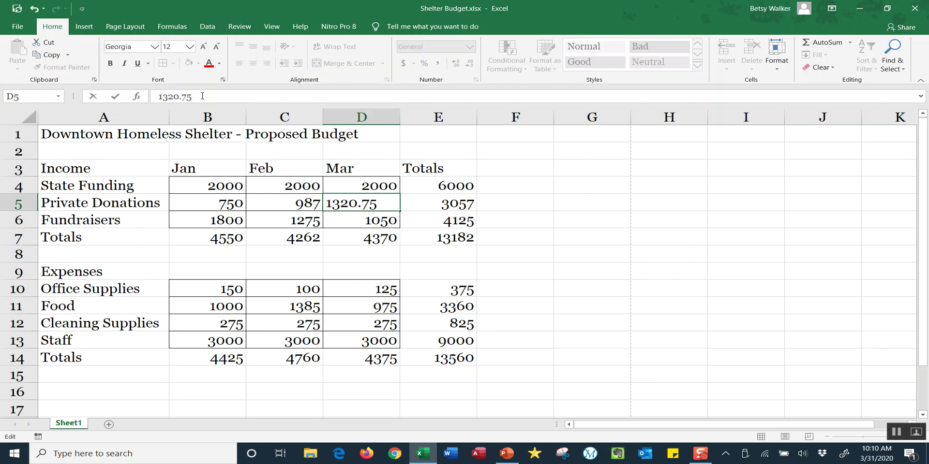
pyautogui.press('Return')
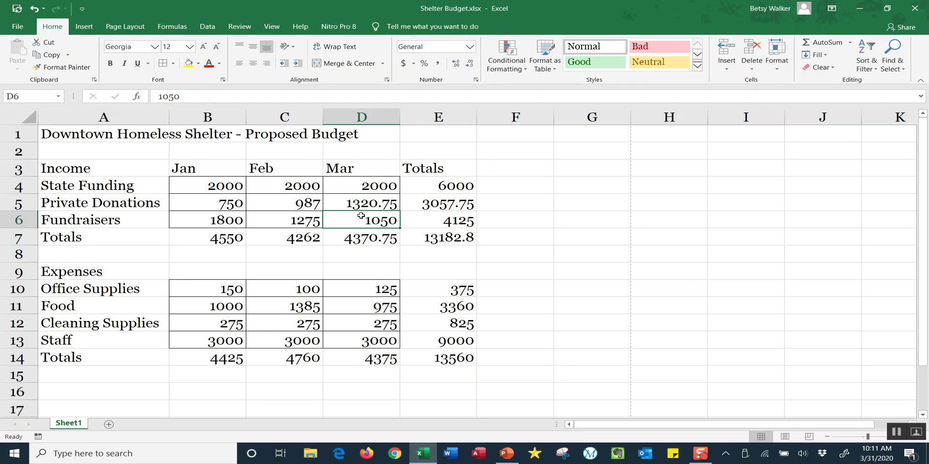
# - Apply Comma Style to the income figures B4:D6 and expense figures B10:D13
pyautogui.moveTo(201, 180); pyautogui.dragTo(365, 221)
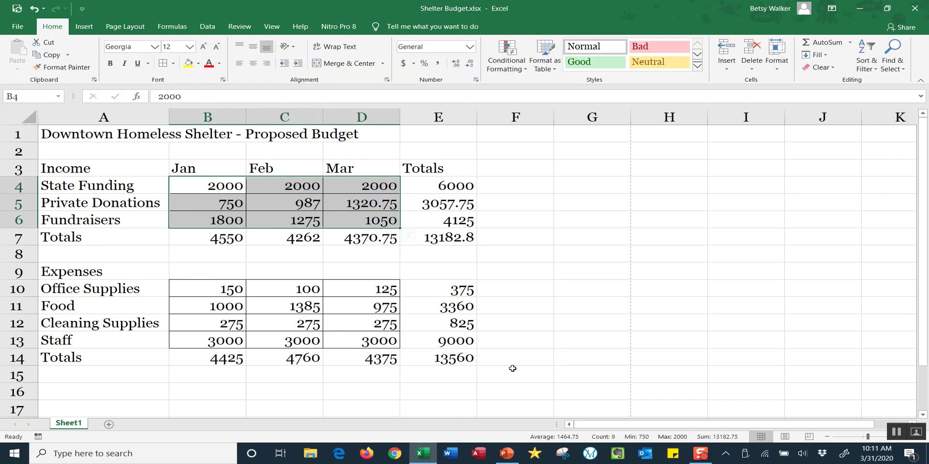
pyautogui.moveTo(213, 290); pyautogui.dragTo(380, 337)
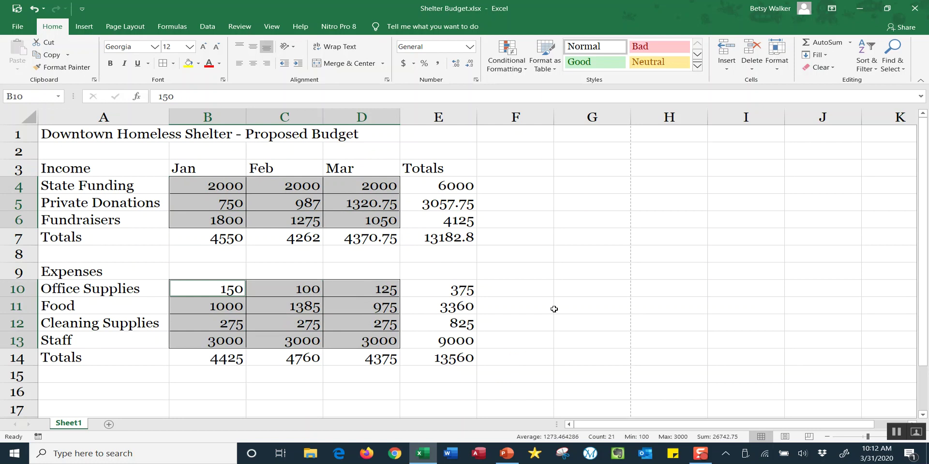
pyautogui.click(438, 69)
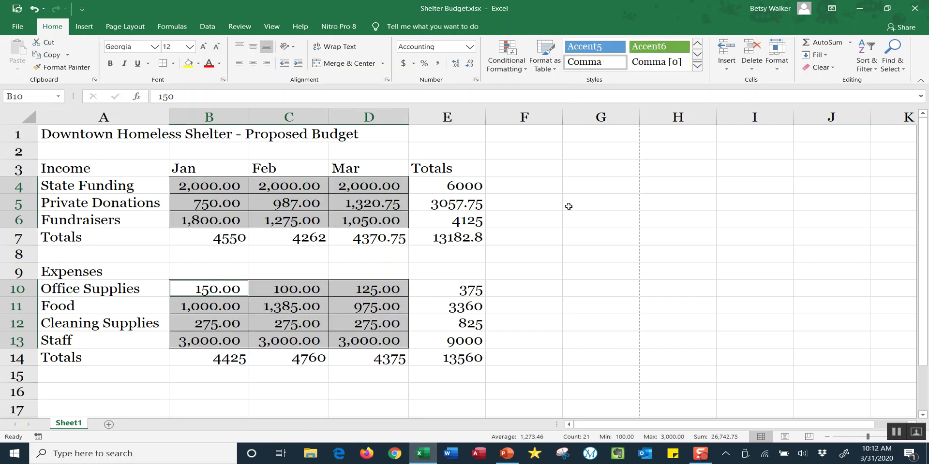
pyautogui.click(654, 274)
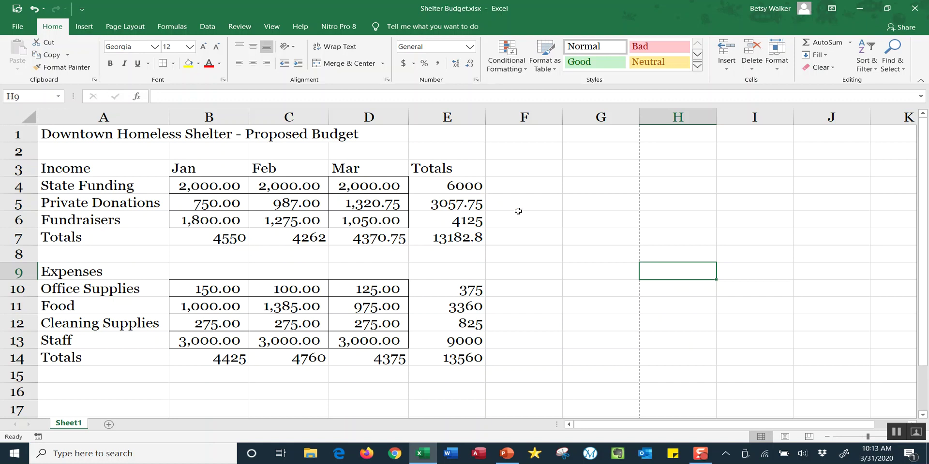
# - Apply Currency style to the totals in B7:D7, B14:D14 and E4:E14
pyautogui.moveTo(455, 185); pyautogui.dragTo(461, 238)
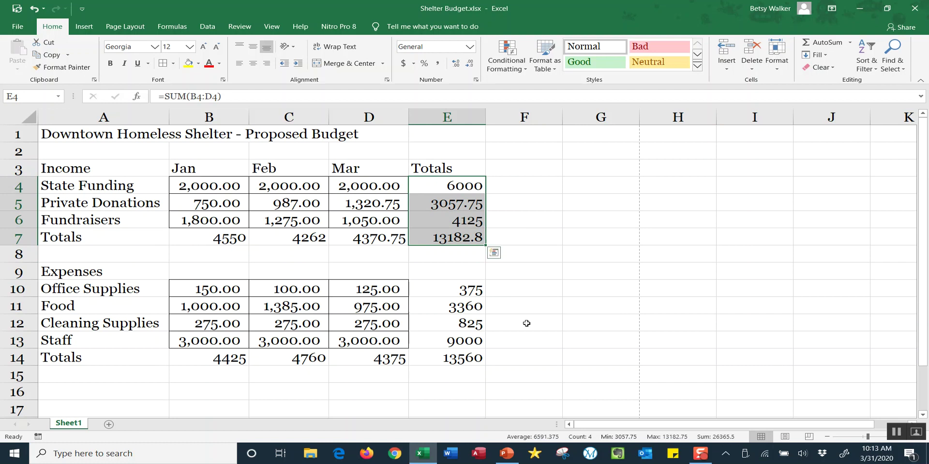
pyautogui.moveTo(207, 239); pyautogui.dragTo(350, 243)
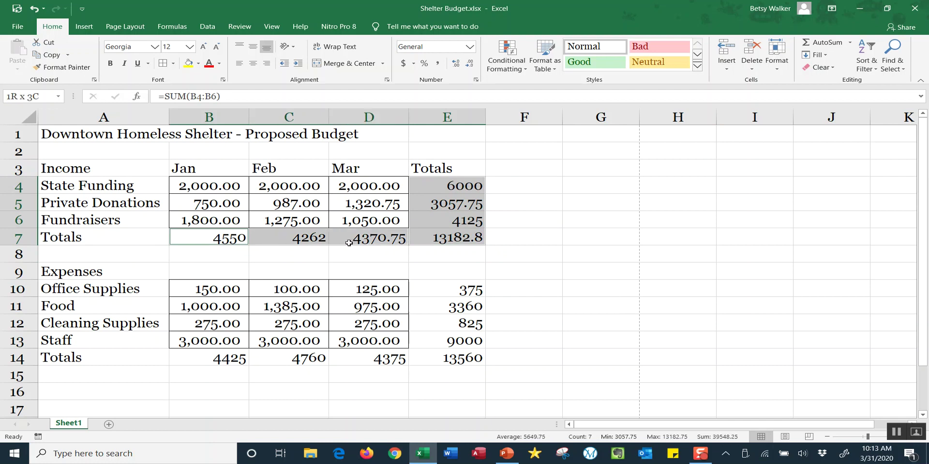
pyautogui.moveTo(458, 287); pyautogui.dragTo(431, 357)
pyautogui.moveTo(216, 362); pyautogui.dragTo(348, 358)
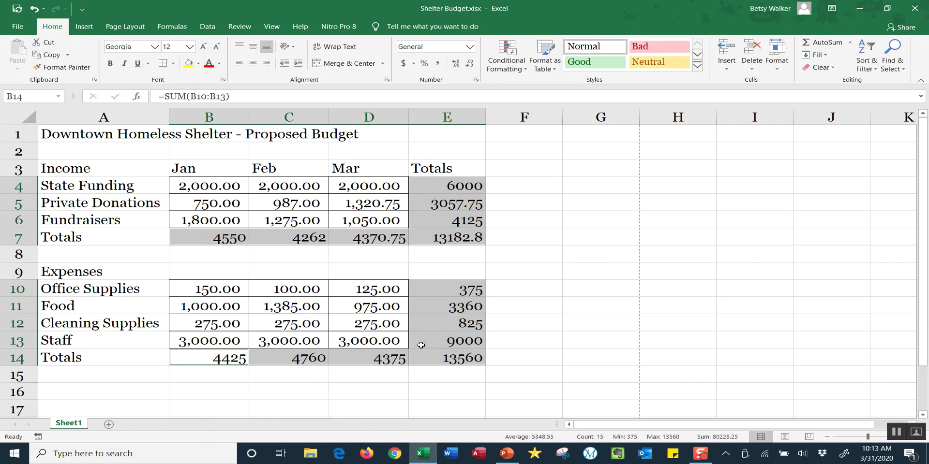
pyautogui.click(403, 63)
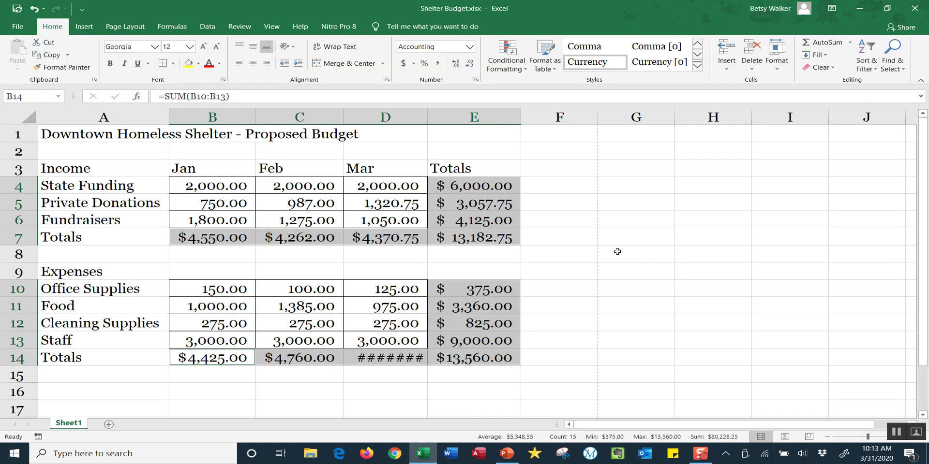
pyautogui.click(388, 373)
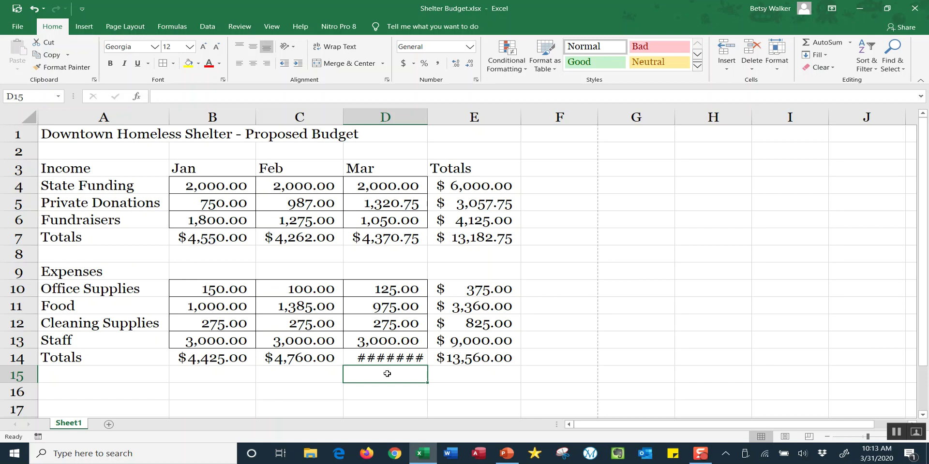
# - AutoFit column D so D14 shows $4,375.00, then save the workbook
pyautogui.click(94, 135)
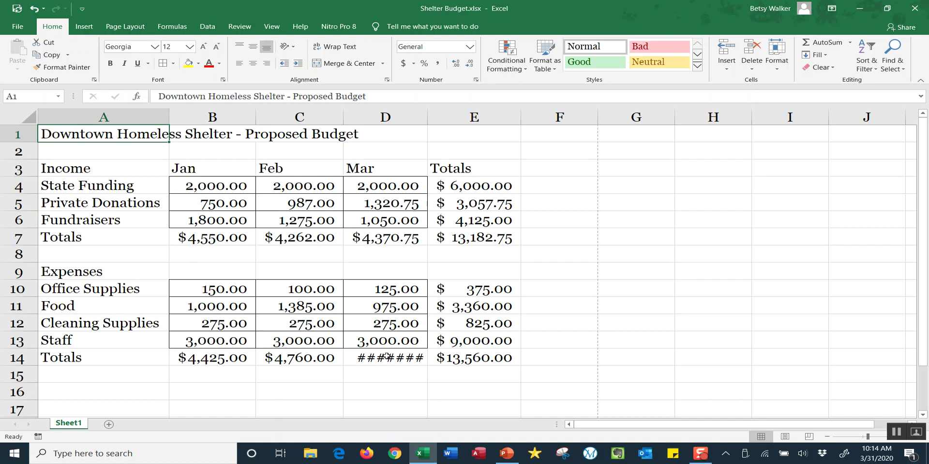
pyautogui.click(387, 358)
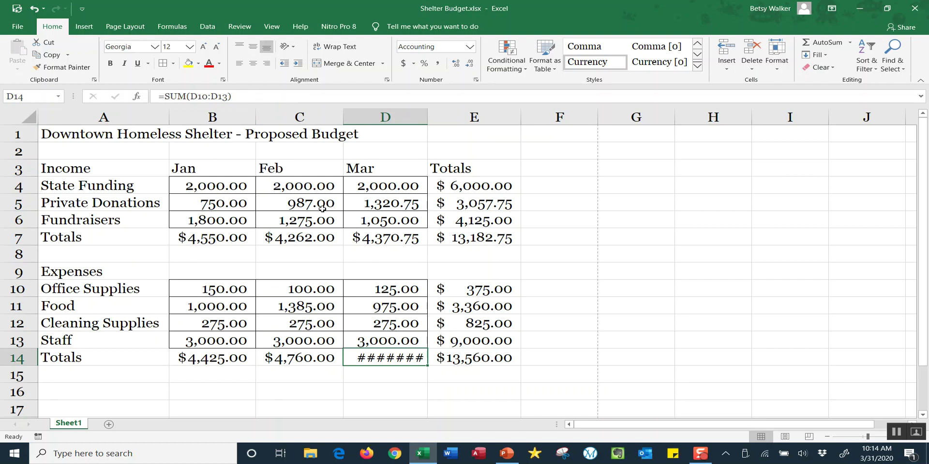
pyautogui.doubleClick(428, 117)
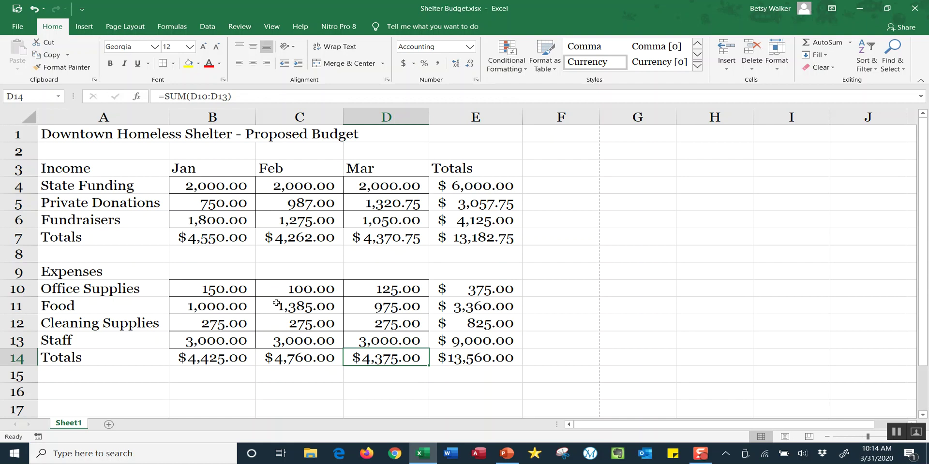
pyautogui.click(16, 9)
pyautogui.click(89, 392)
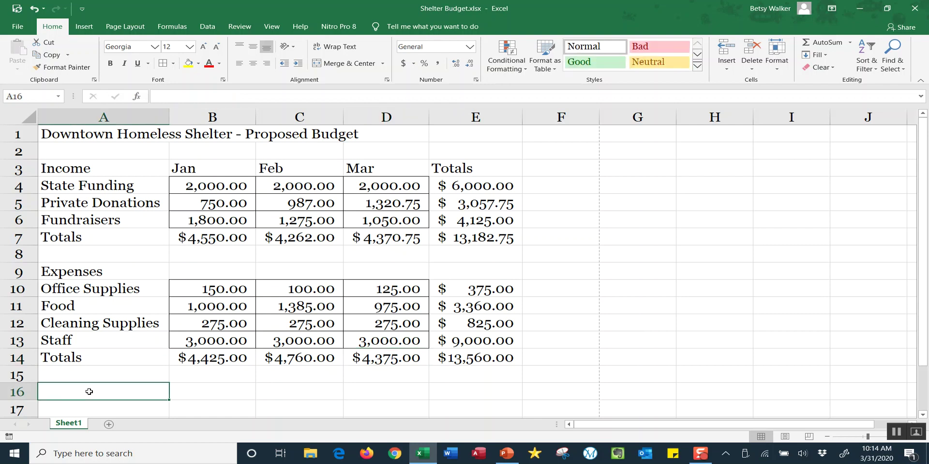
# - Label A16 'Net Gain/Loss', review the SUM formulas in E4, E5, D7 and C7, then start a formula in B16
pyautogui.write('Net ')
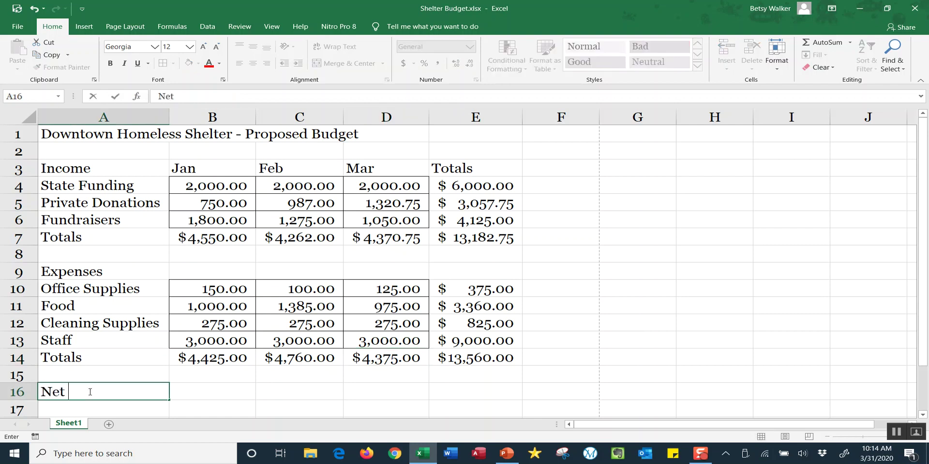
pyautogui.write('Gain/Loss')
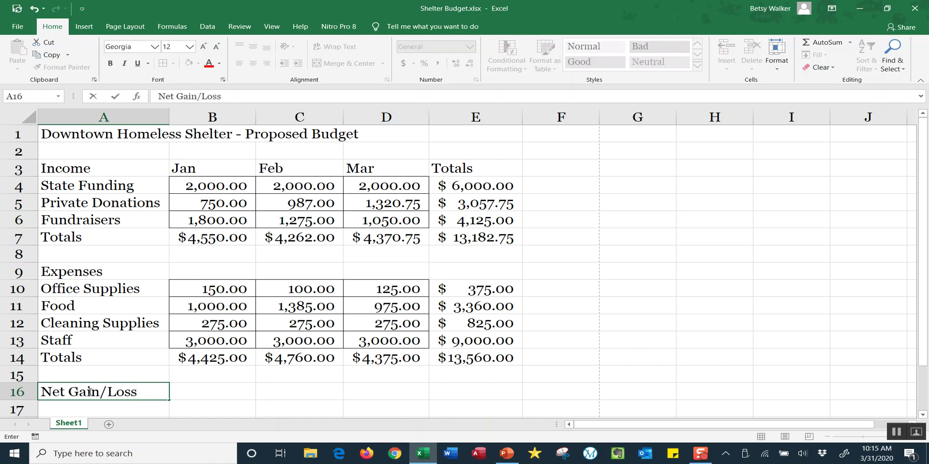
pyautogui.press('Tab')
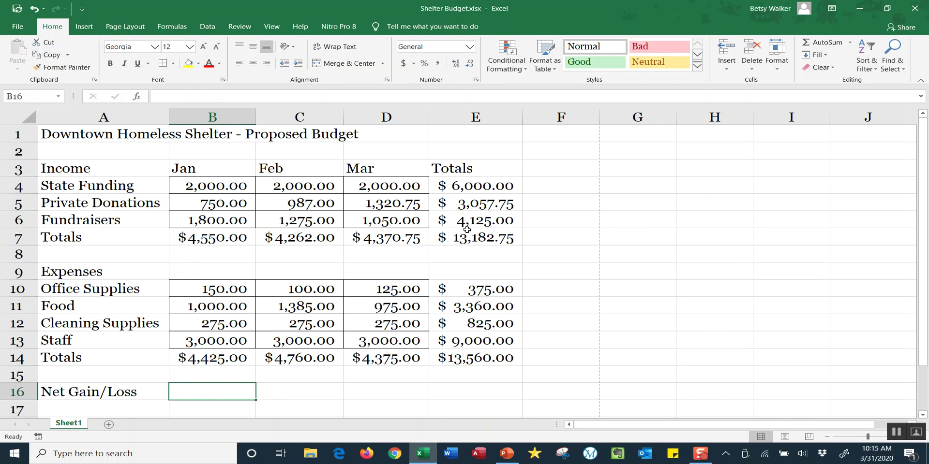
pyautogui.click(466, 189)
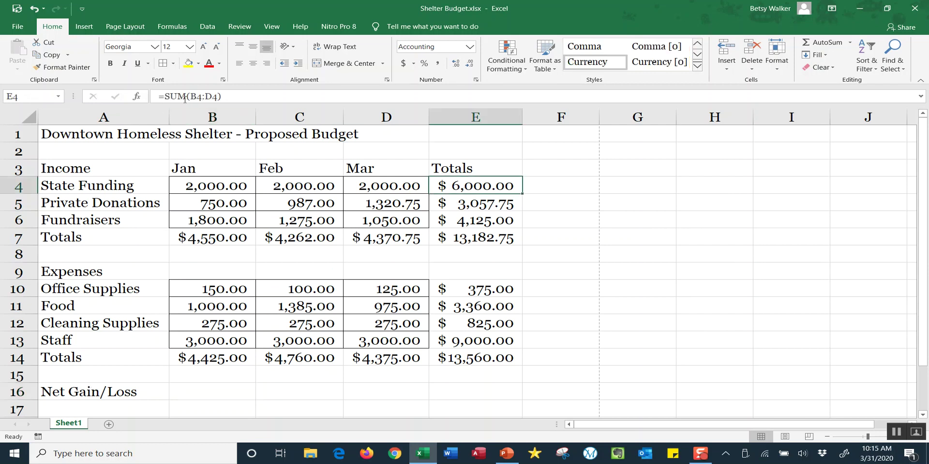
pyautogui.click(444, 207)
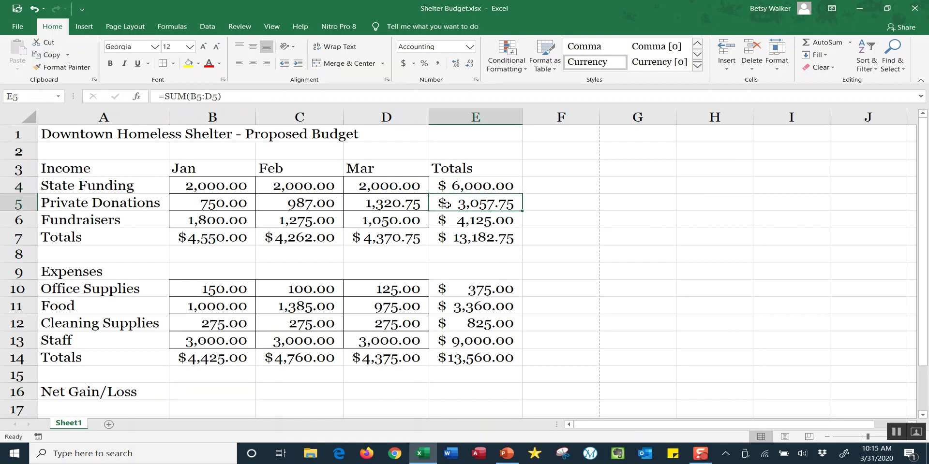
pyautogui.click(404, 238)
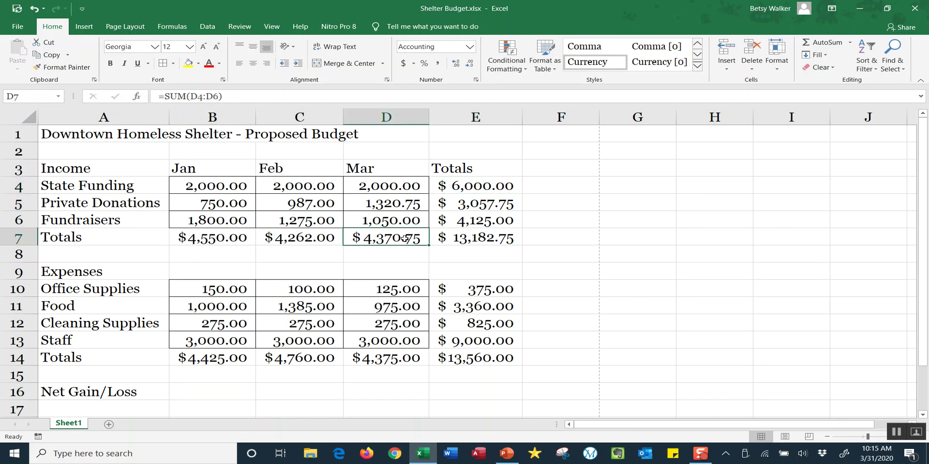
pyautogui.click(320, 238)
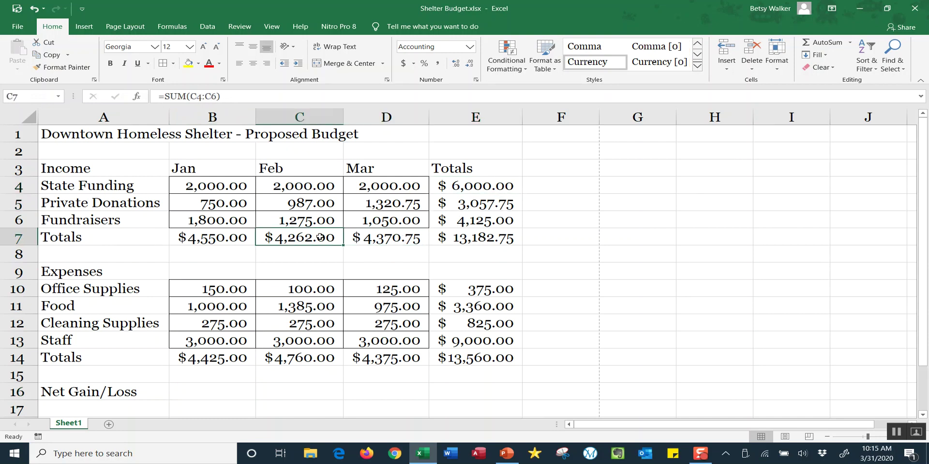
pyautogui.click(233, 390)
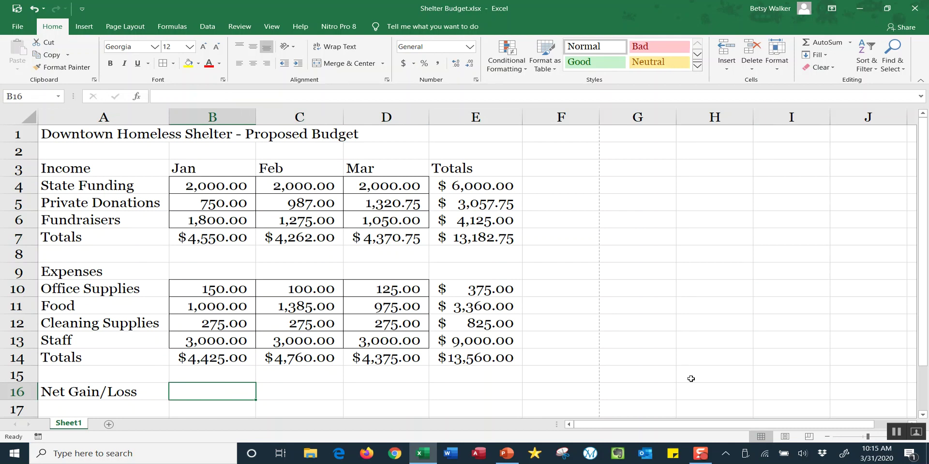
pyautogui.write('=')
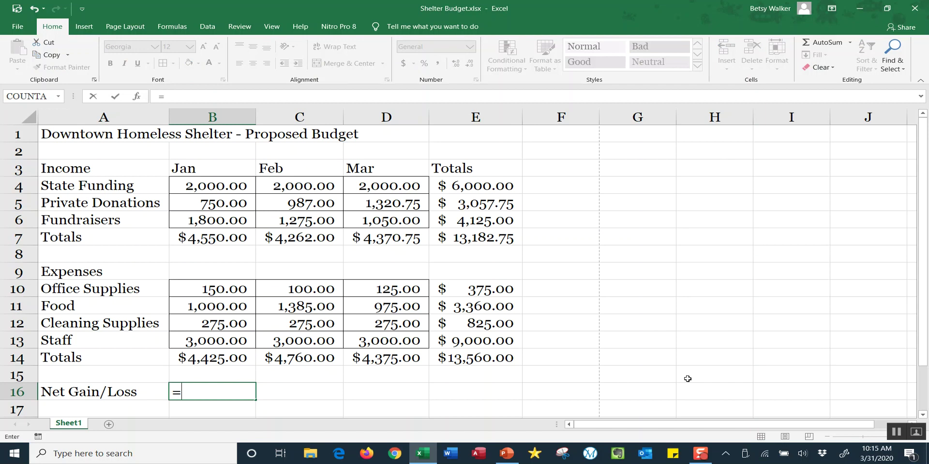
# - Enter =B7-B14 in B16 so January's net result shows $125.00
pyautogui.write('b16-b')
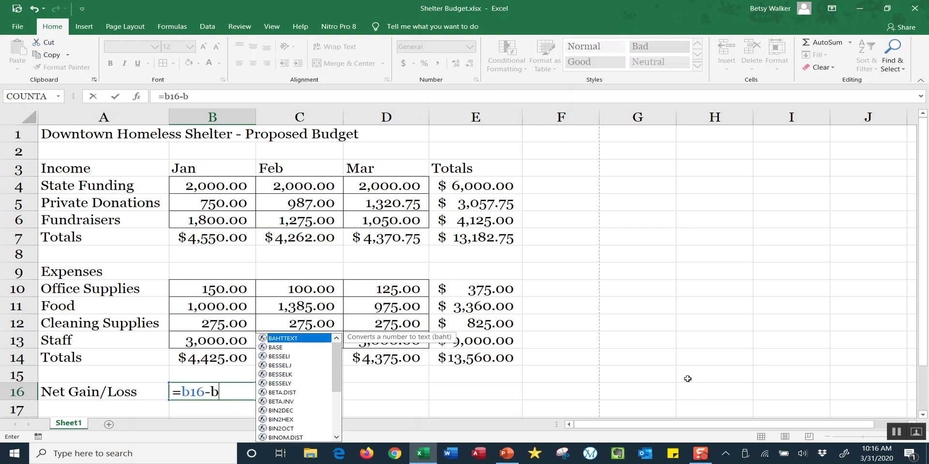
pyautogui.press('BackSpace')
pyautogui.press('BackSpace')
pyautogui.press('BackSpace')
pyautogui.press('BackSpace')
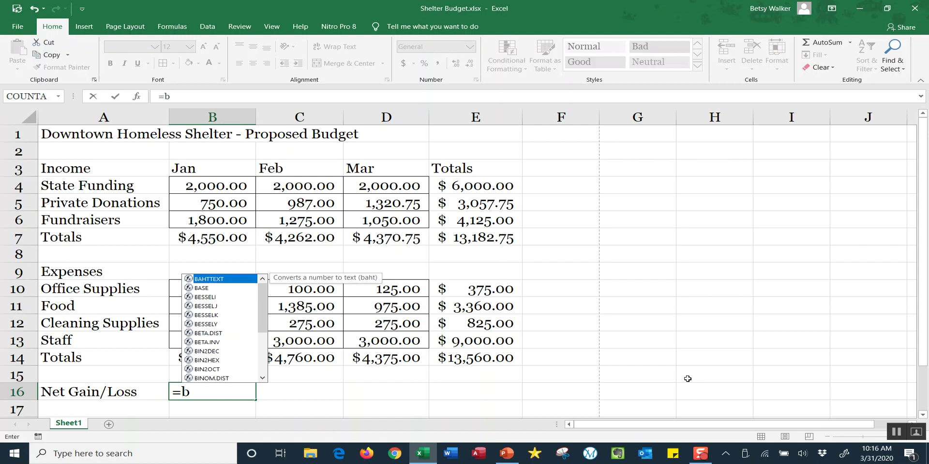
pyautogui.write('7-')
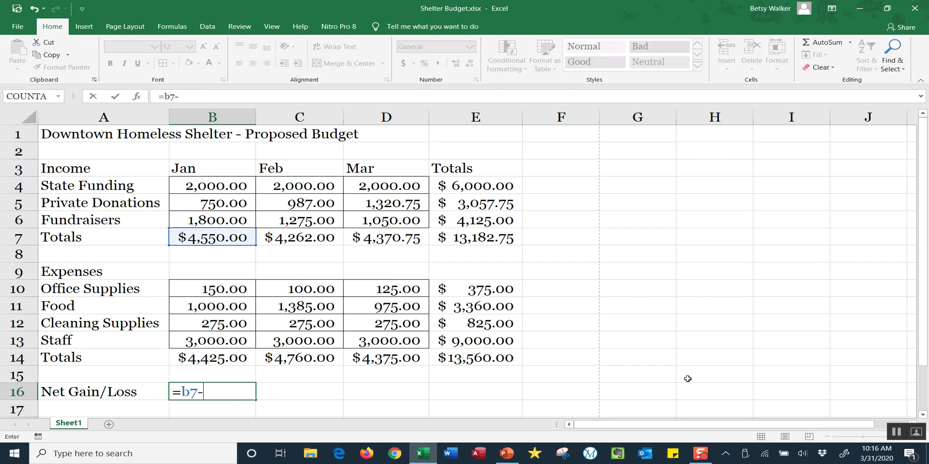
pyautogui.write('b14')
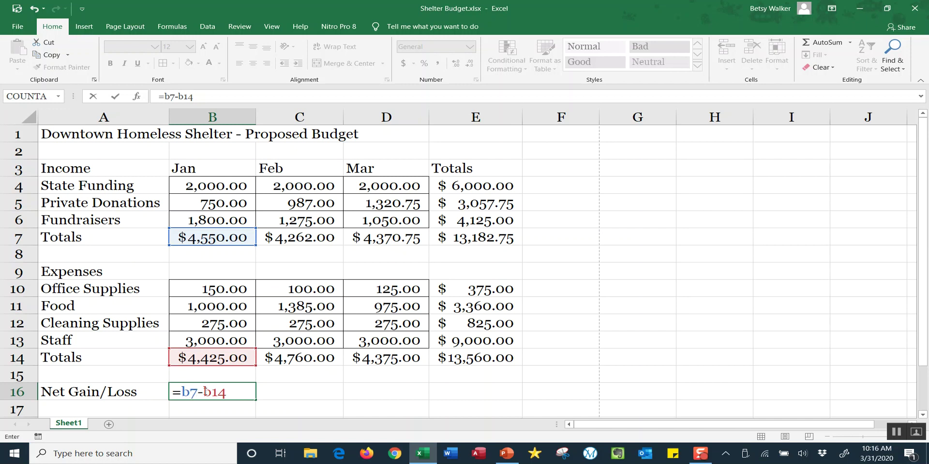
pyautogui.click(117, 99)
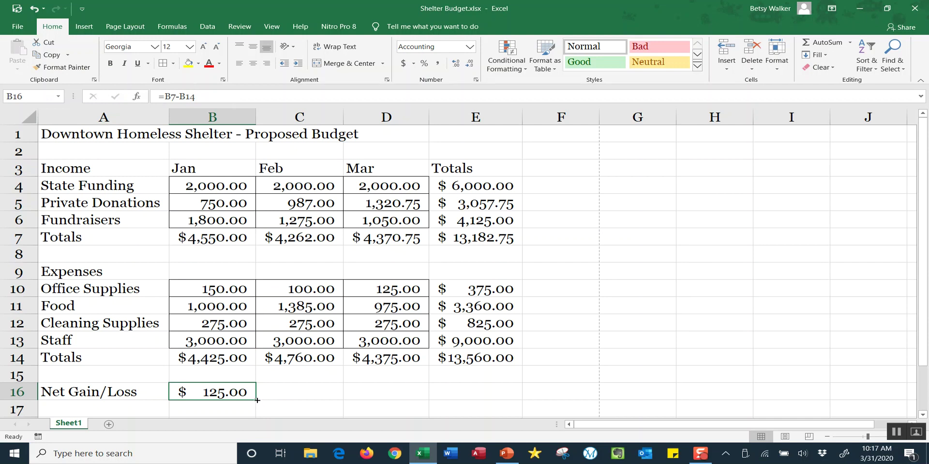
# - Fill B16's formula across to E16, giving $(498.00), $(4.25) and $(377.25)
pyautogui.moveTo(257, 401); pyautogui.dragTo(503, 406)
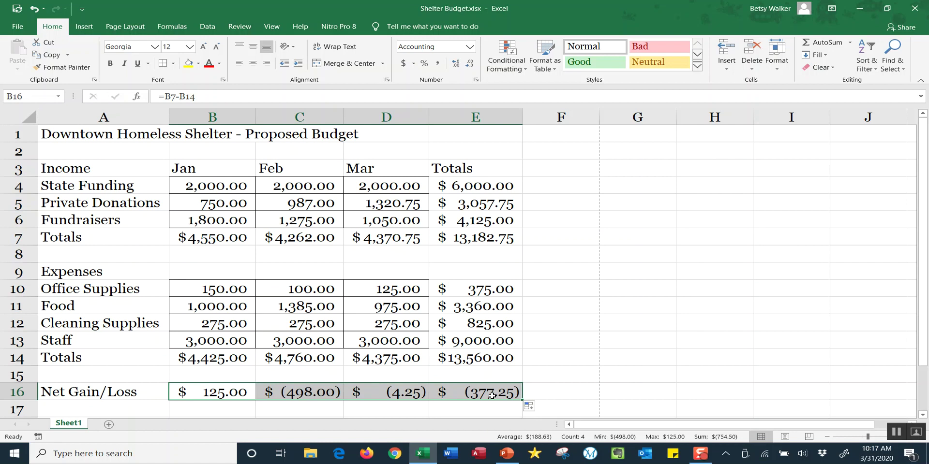
# - Save the Shelter Budget with net values $125.00, $(498.00), $(4.25) and $(377.25)
pyautogui.click(581, 390)
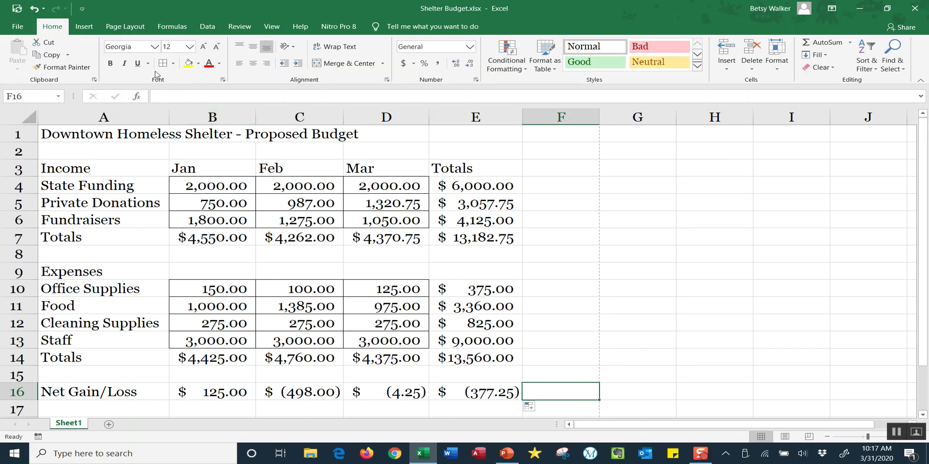
pyautogui.click(14, 7)
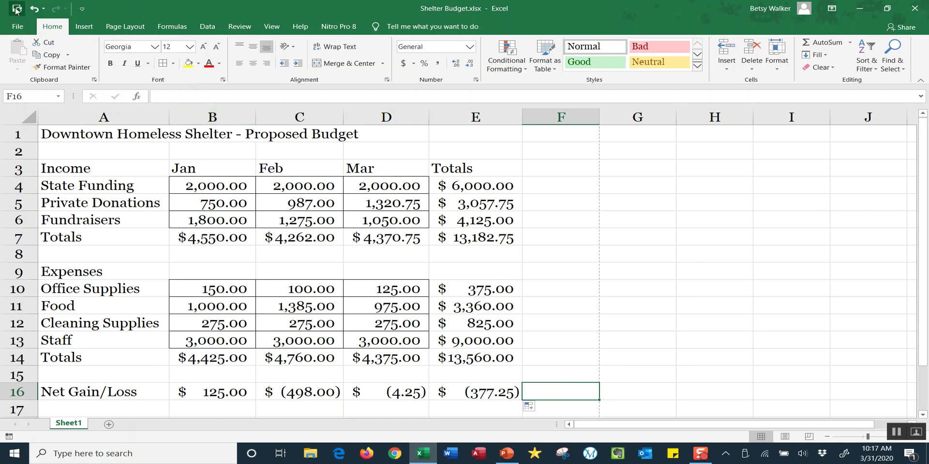